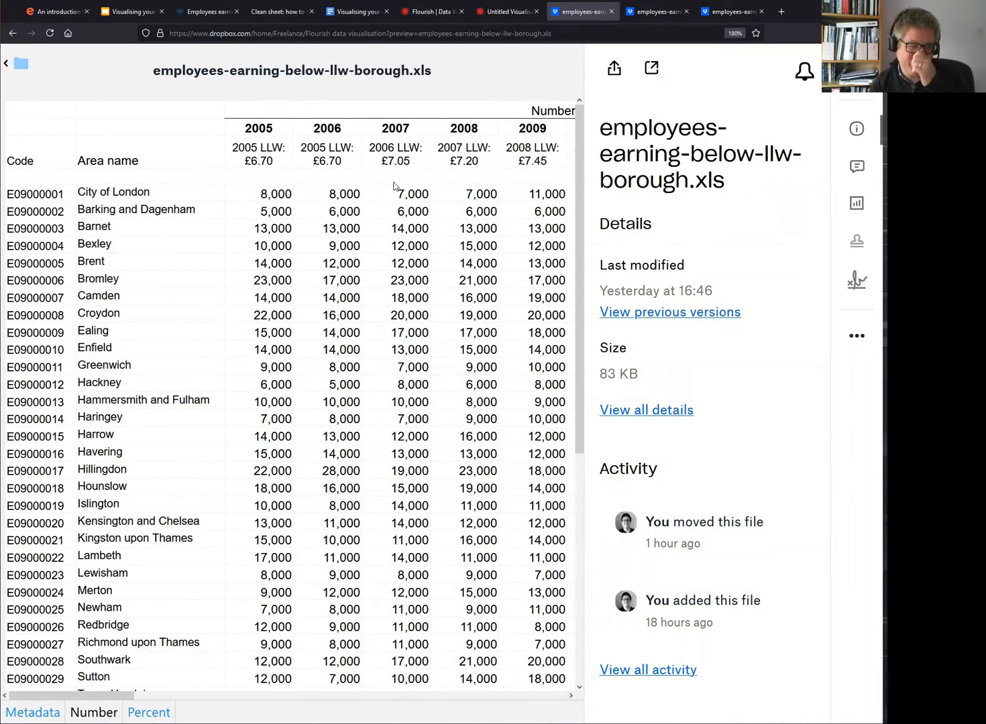
Examine the Percent sheet of employees-earning-below-llw-borough.xls, including the area codes and borough names.
{"action": "mouse_move", "coordinate": [120, 696]}
{"action": "left_mouse_down"}
{"action": "mouse_move", "coordinate": [567, 696]}
{"action": "mouse_move", "coordinate": [134, 696]}
{"action": "left_mouse_up"}
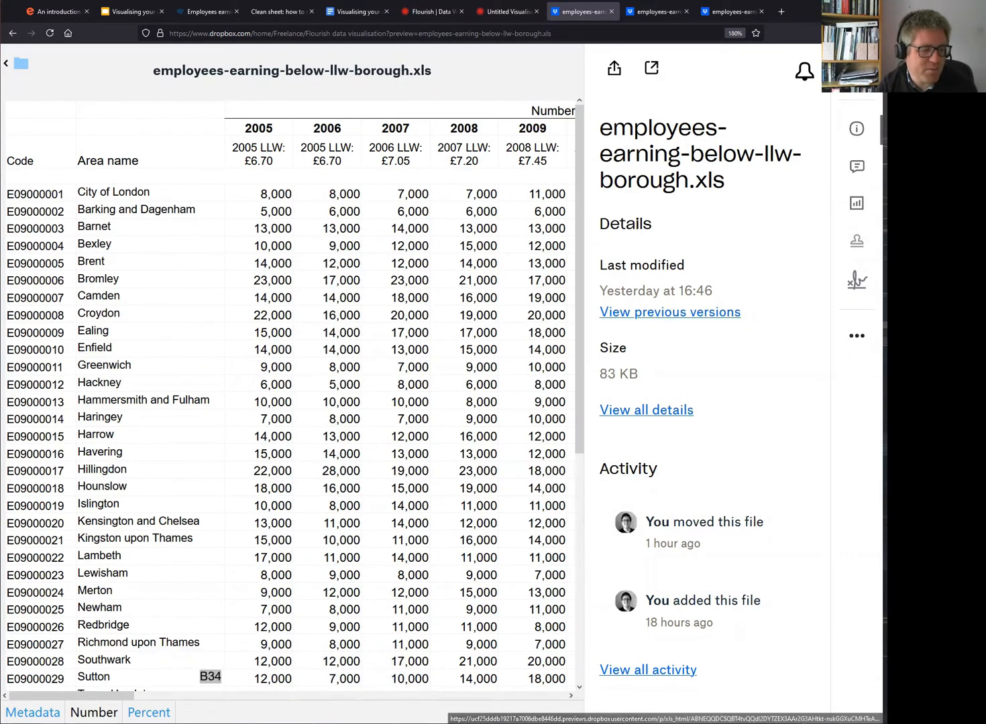
{"action": "left_click", "coordinate": [149, 712]}
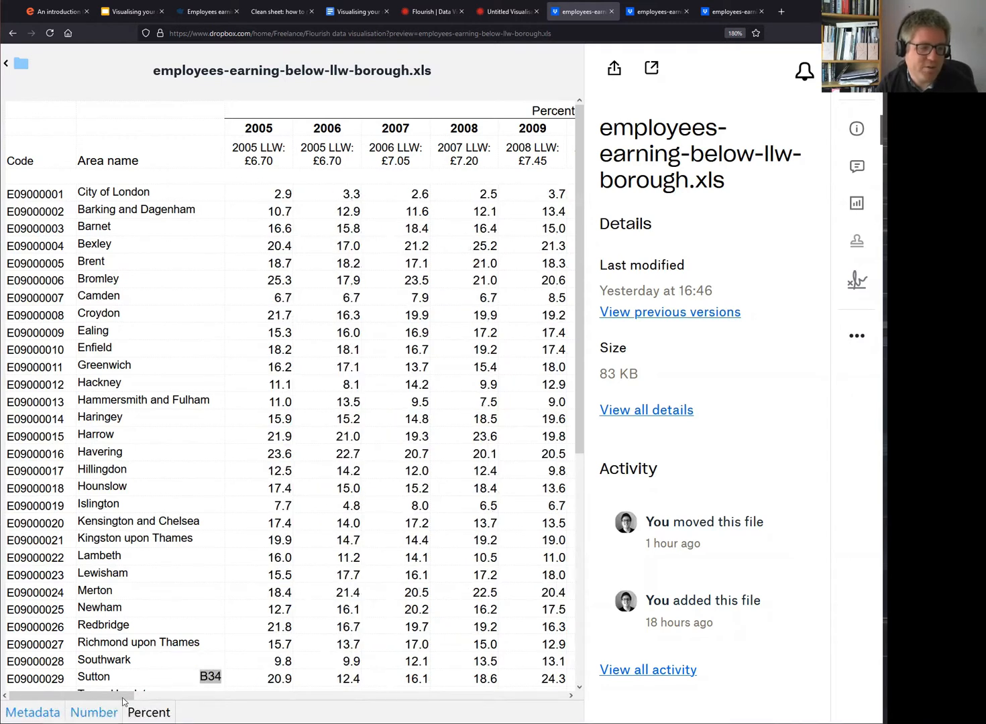
{"action": "left_click_drag", "start_coordinate": [122, 697], "coordinate": [53, 705]}
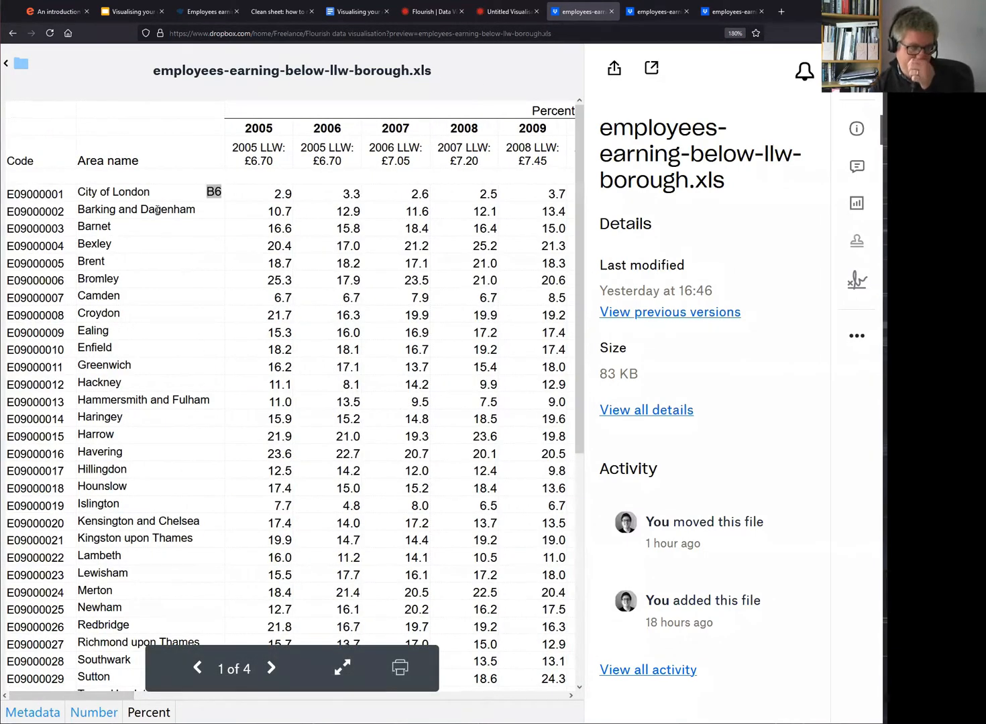
{"action": "double_click", "coordinate": [42, 193]}
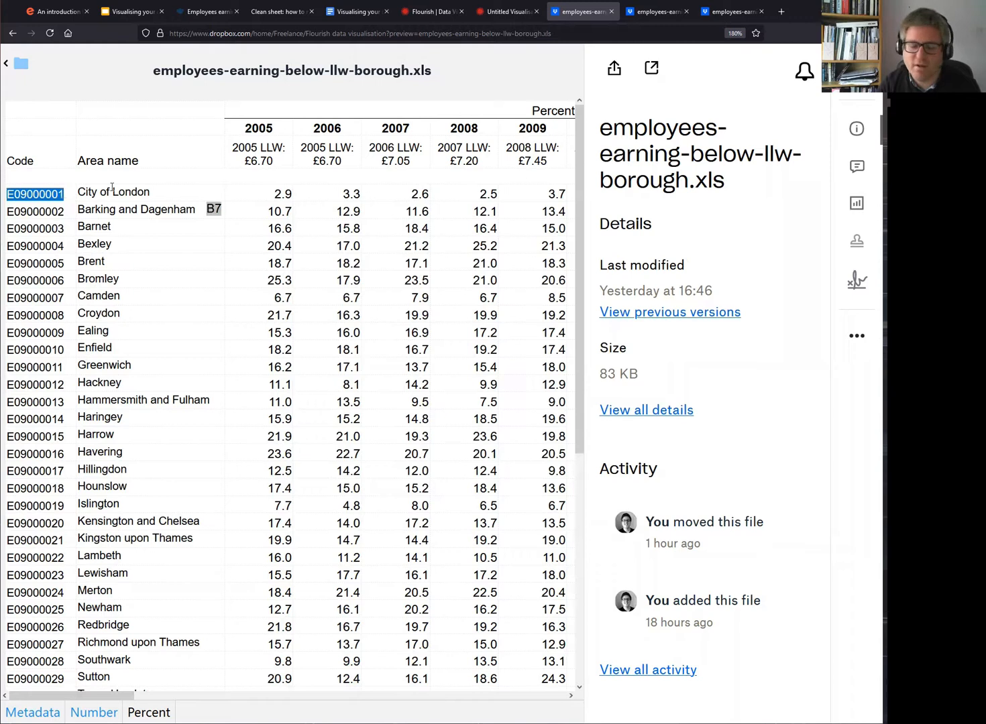
{"action": "mouse_move", "coordinate": [78, 193]}
{"action": "left_mouse_down"}
{"action": "mouse_move", "coordinate": [144, 194]}
{"action": "mouse_move", "coordinate": [67, 194]}
{"action": "mouse_move", "coordinate": [84, 193]}
{"action": "left_mouse_up"}
{"action": "left_click", "coordinate": [84, 192]}
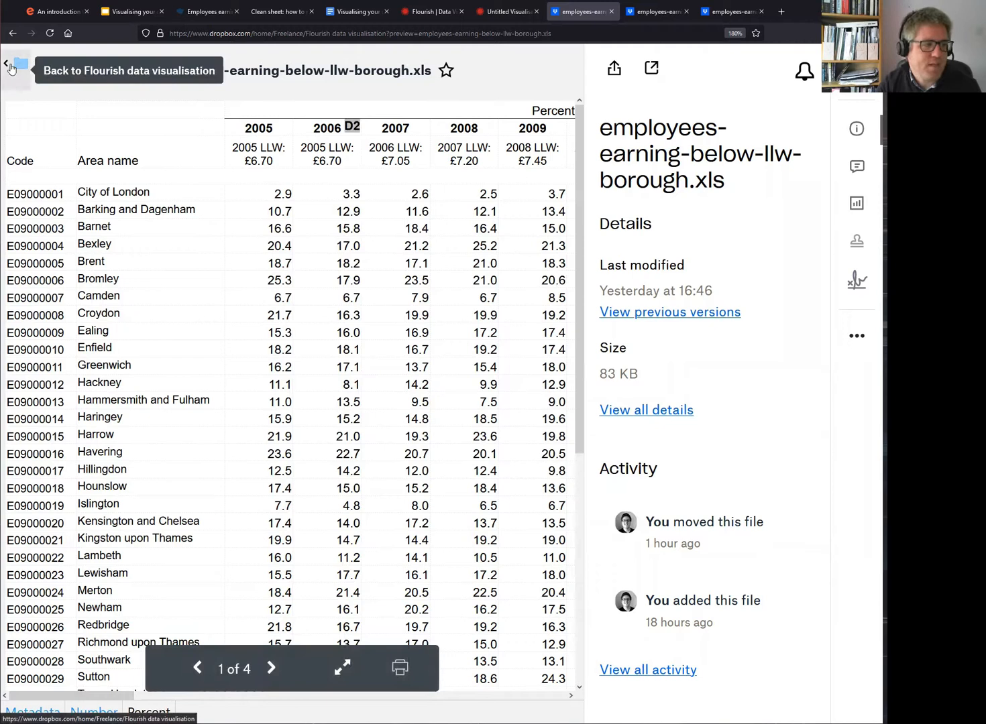
Open employees-earning-below-llw-boroughs.csv from the Flourish data visualisation folder and review its borough rows and columns.
{"action": "left_click", "coordinate": [20, 64]}
{"action": "left_click", "coordinate": [512, 308]}
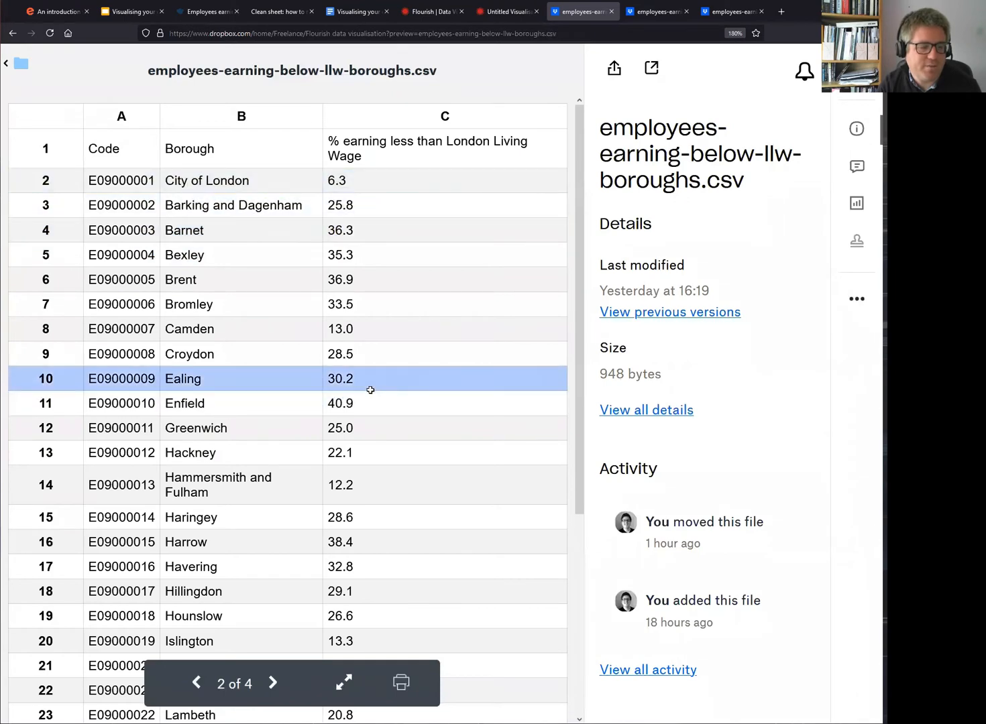
{"action": "scroll", "coordinate": [371, 390], "scroll_direction": "down", "scroll_amount": 4}
{"action": "scroll", "coordinate": [372, 385], "scroll_direction": "up", "scroll_amount": 4}
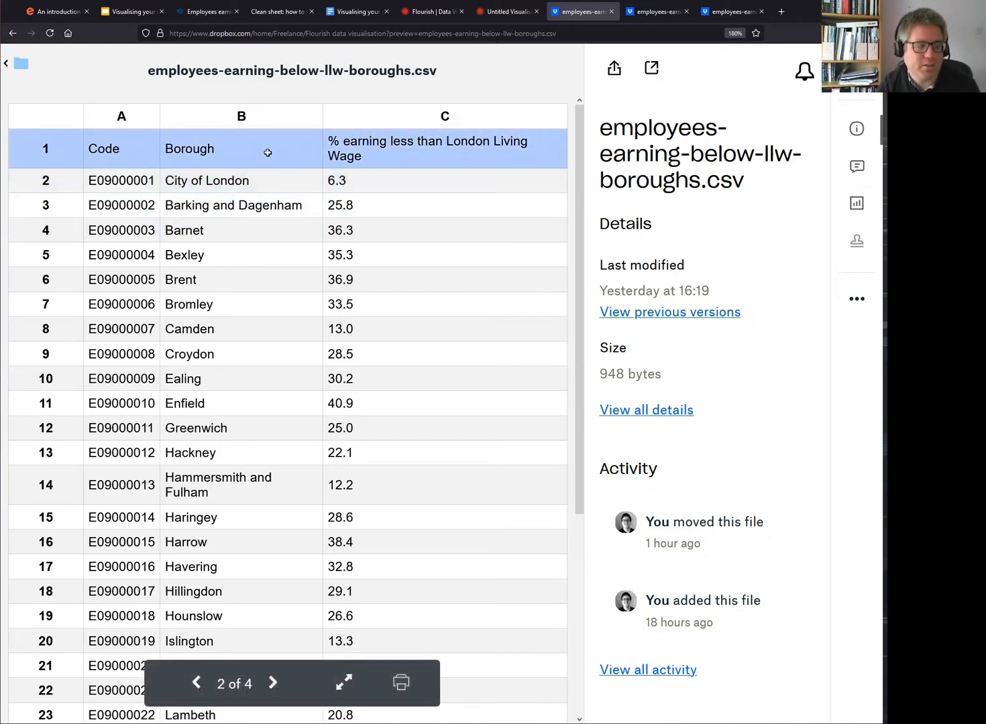
{"action": "scroll", "coordinate": [273, 288], "scroll_direction": "down", "scroll_amount": 4}
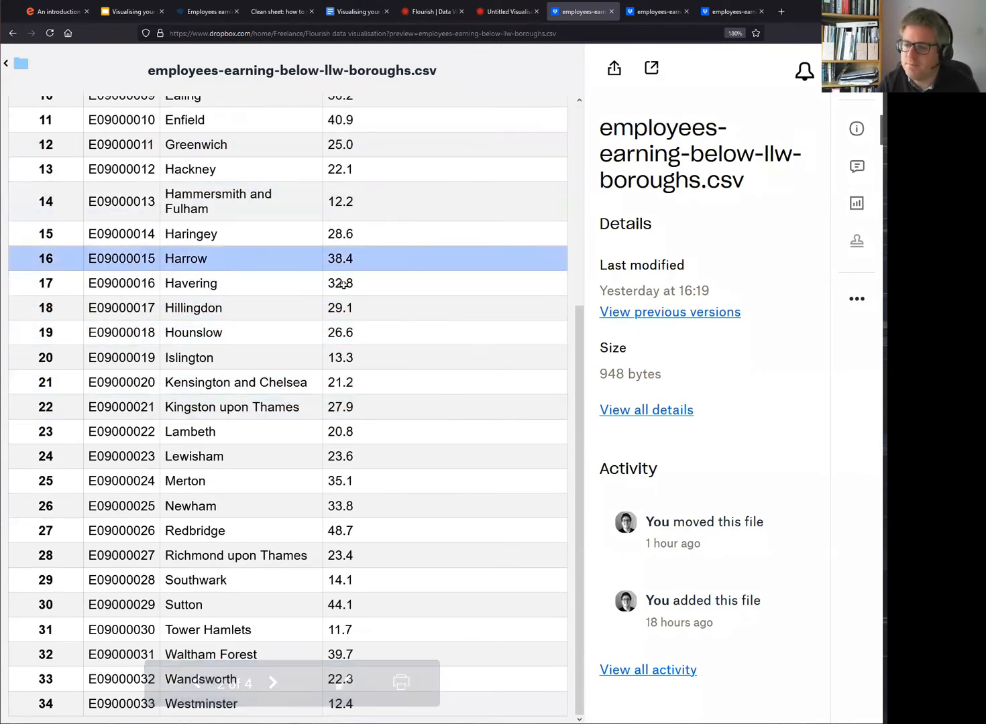
{"action": "scroll", "coordinate": [383, 275], "scroll_direction": "up", "scroll_amount": 4}
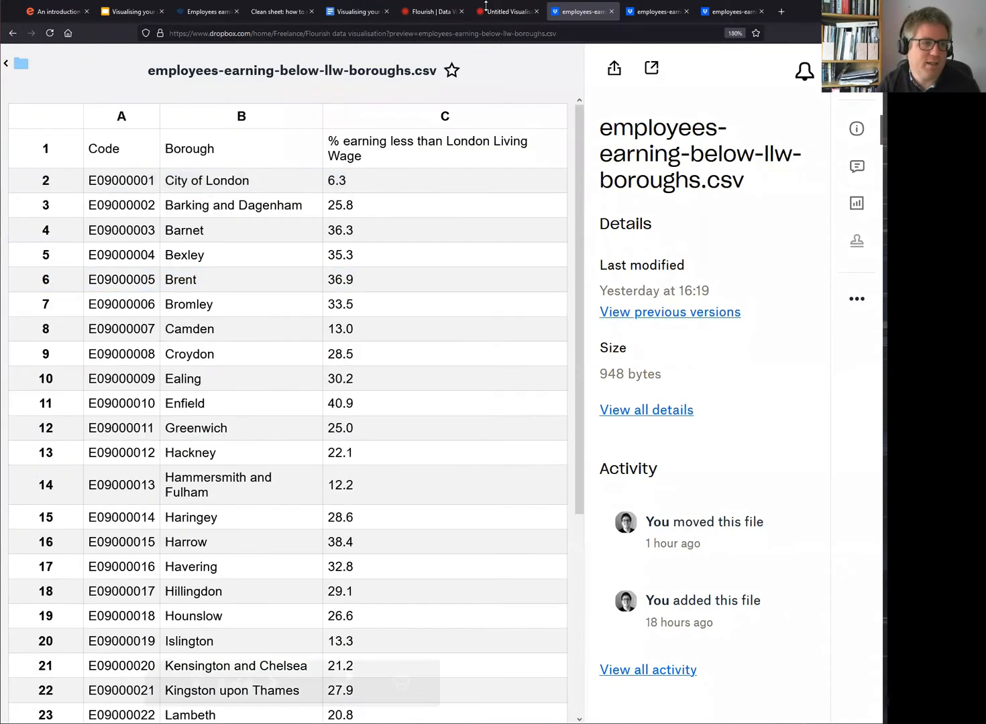
Switch to Flourish and create a new visualisation from the London boroughs projection map template.
{"action": "left_click", "coordinate": [433, 13]}
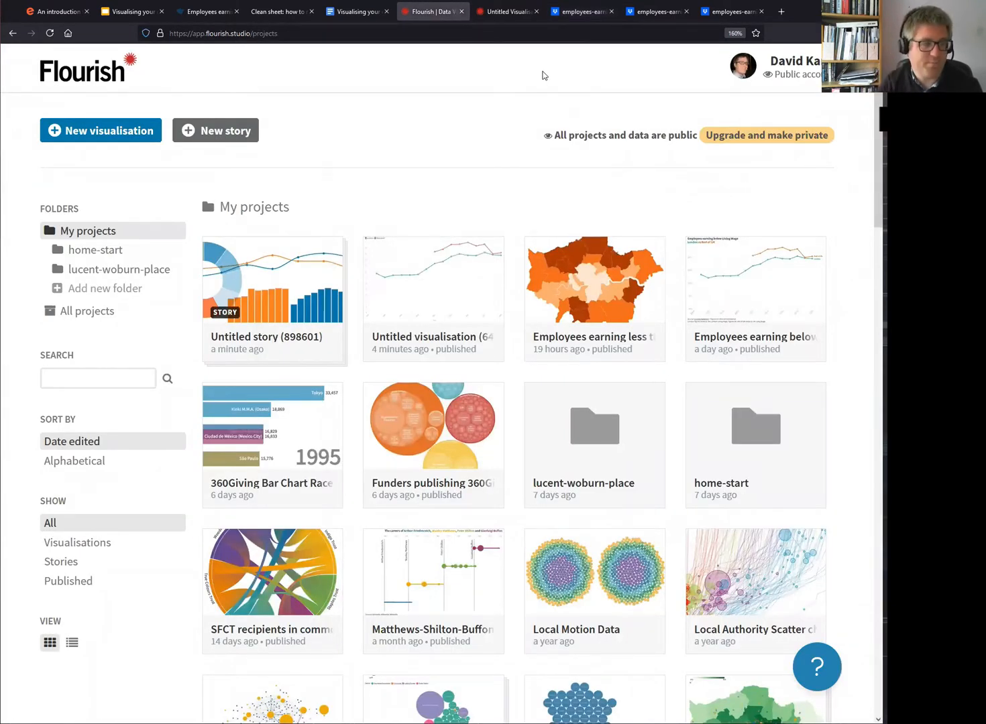
{"action": "left_click", "coordinate": [107, 132]}
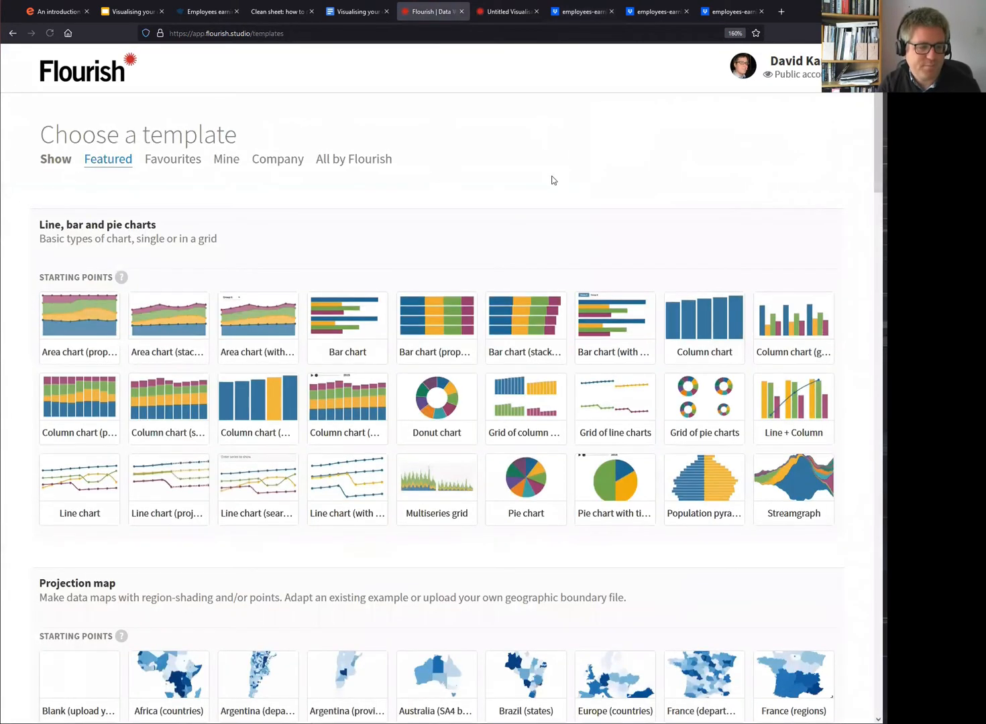
{"action": "scroll", "coordinate": [552, 180], "scroll_direction": "down", "scroll_amount": 3}
{"action": "scroll", "coordinate": [551, 180], "scroll_direction": "down", "scroll_amount": 6}
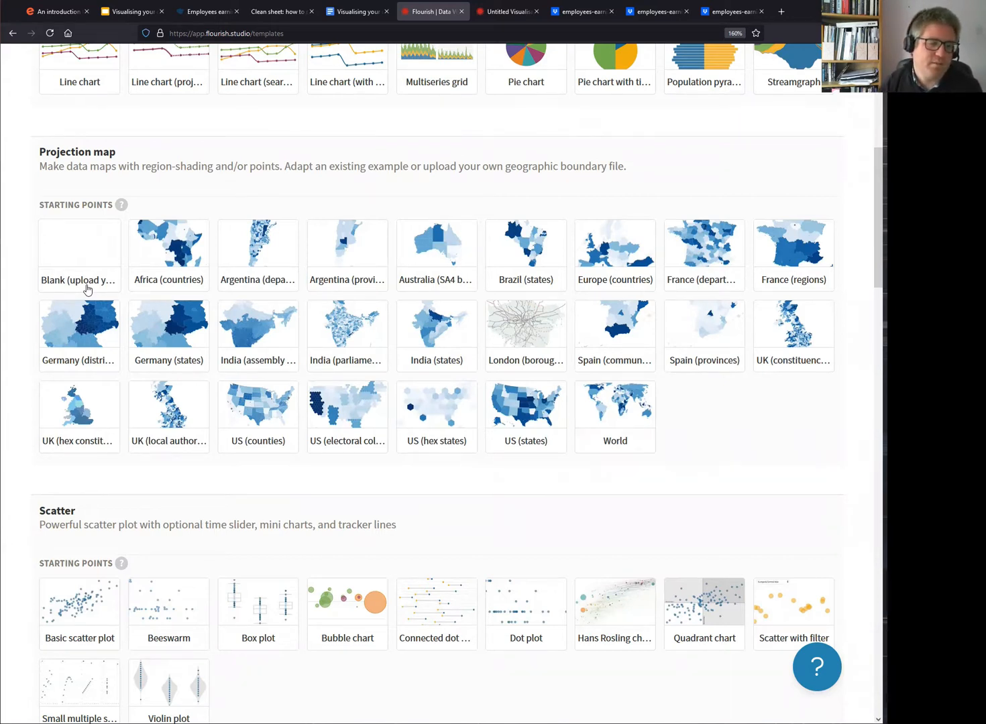
{"action": "left_click", "coordinate": [535, 363]}
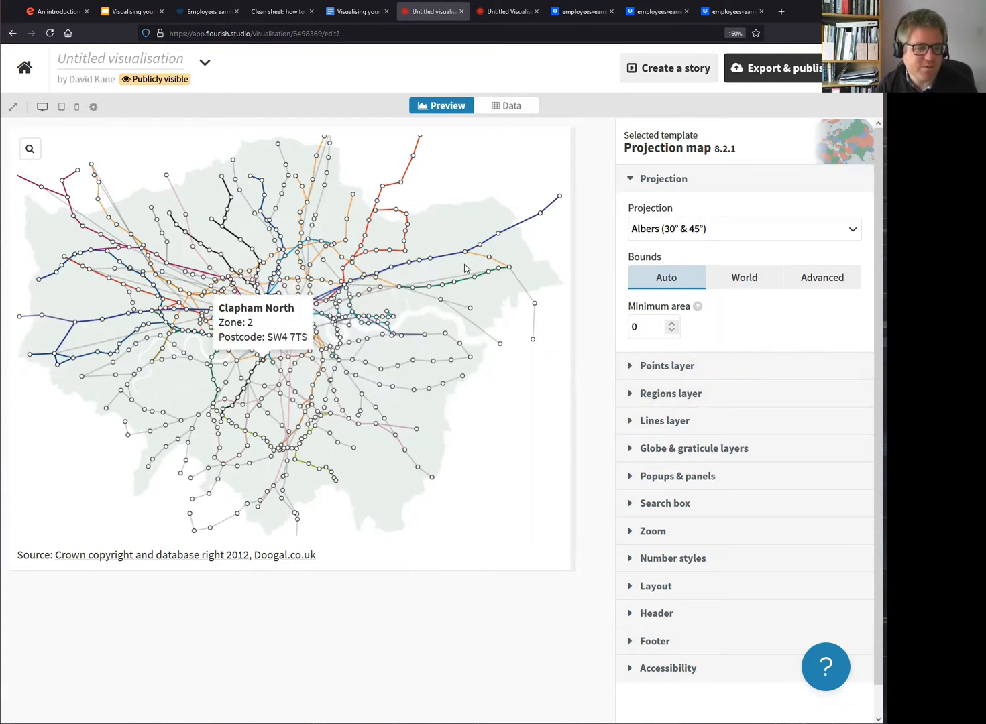
Disable the map's points layer and collapse its settings.
{"action": "left_click", "coordinate": [662, 372]}
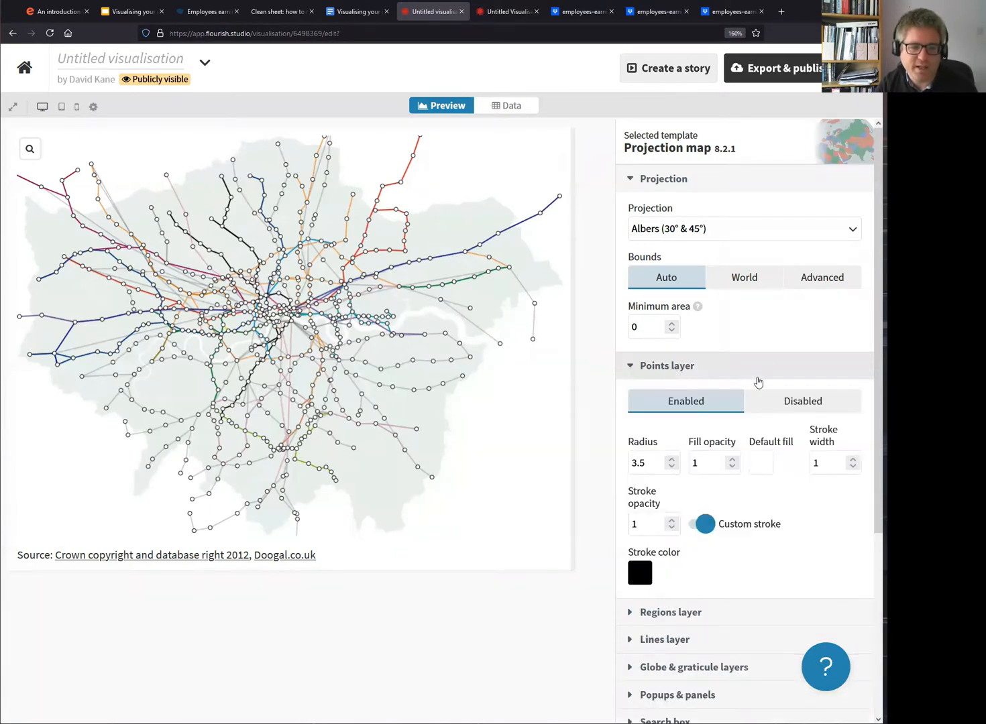
{"action": "left_click", "coordinate": [790, 403]}
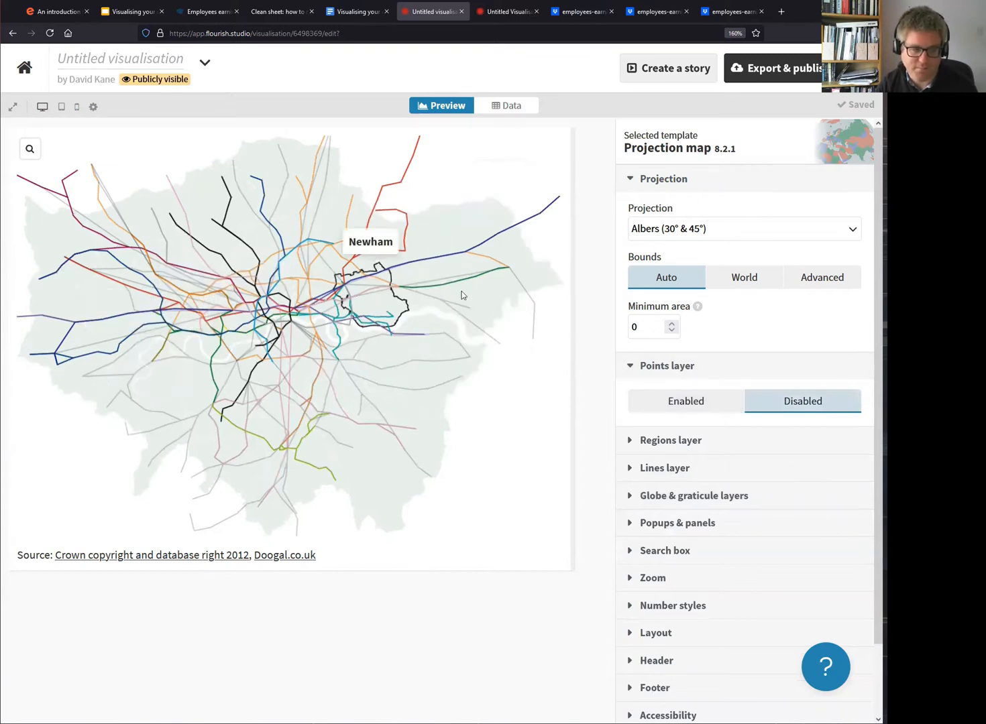
{"action": "left_click", "coordinate": [645, 365]}
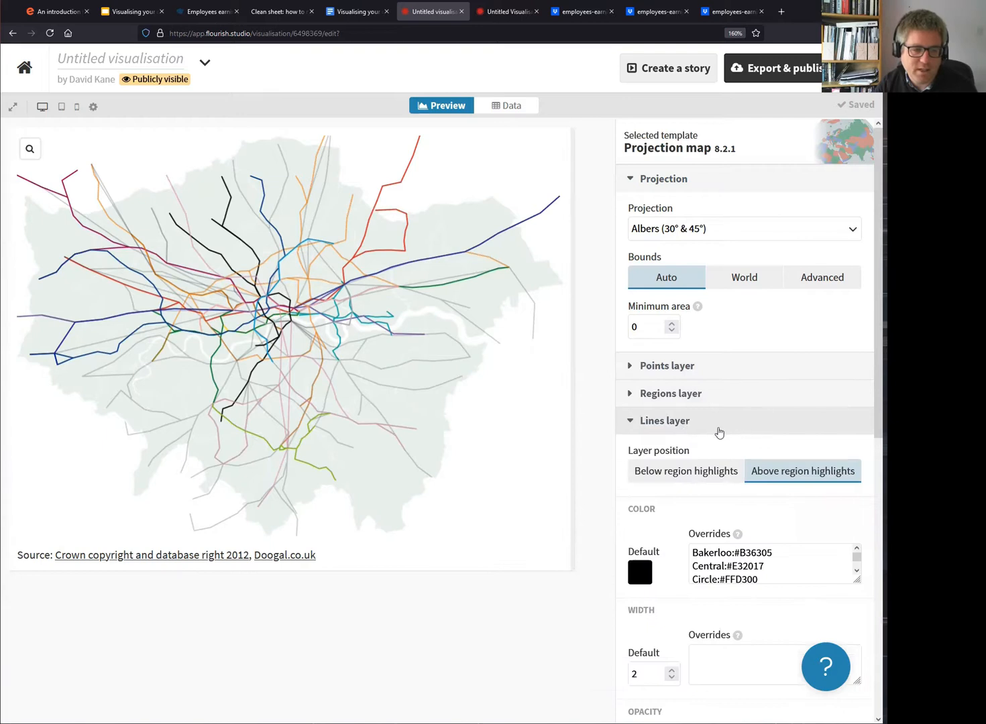
Set the lines layer's default width to 0 to hide the transport lines on the map.
{"action": "scroll", "coordinate": [760, 446], "scroll_direction": "down", "scroll_amount": 3}
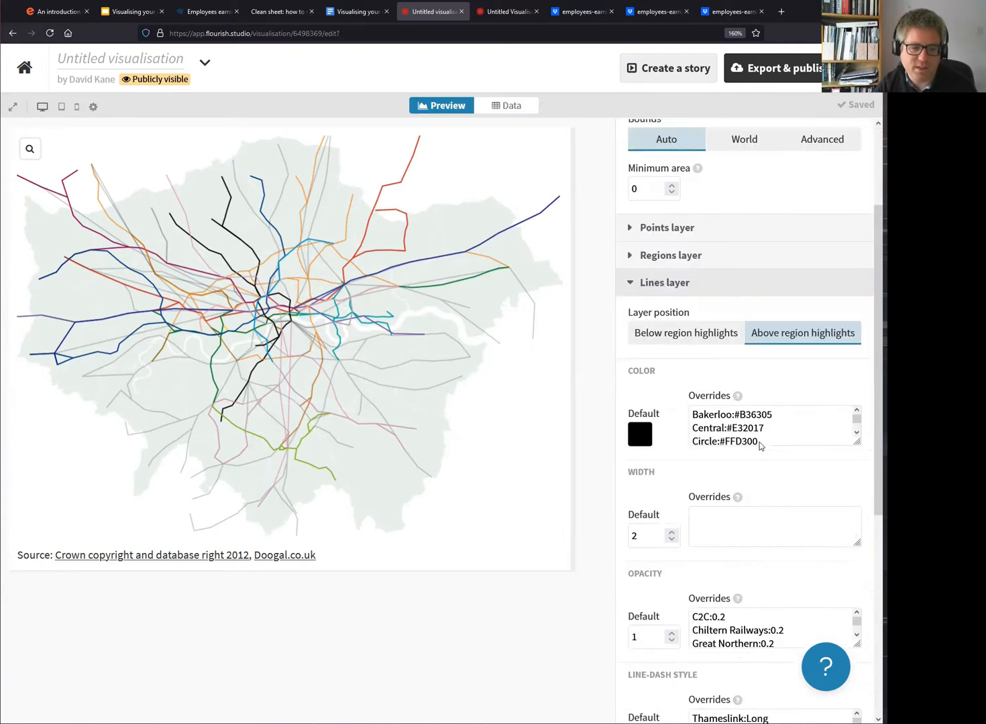
{"action": "left_click_drag", "start_coordinate": [647, 473], "coordinate": [631, 474]}
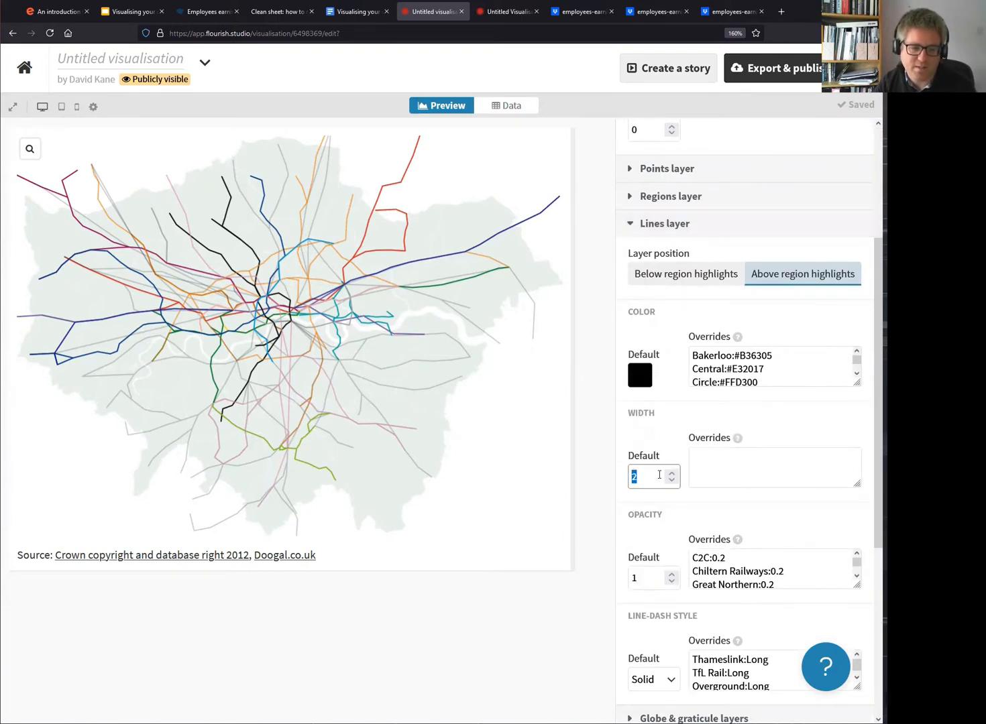
{"action": "type", "text": "0"}
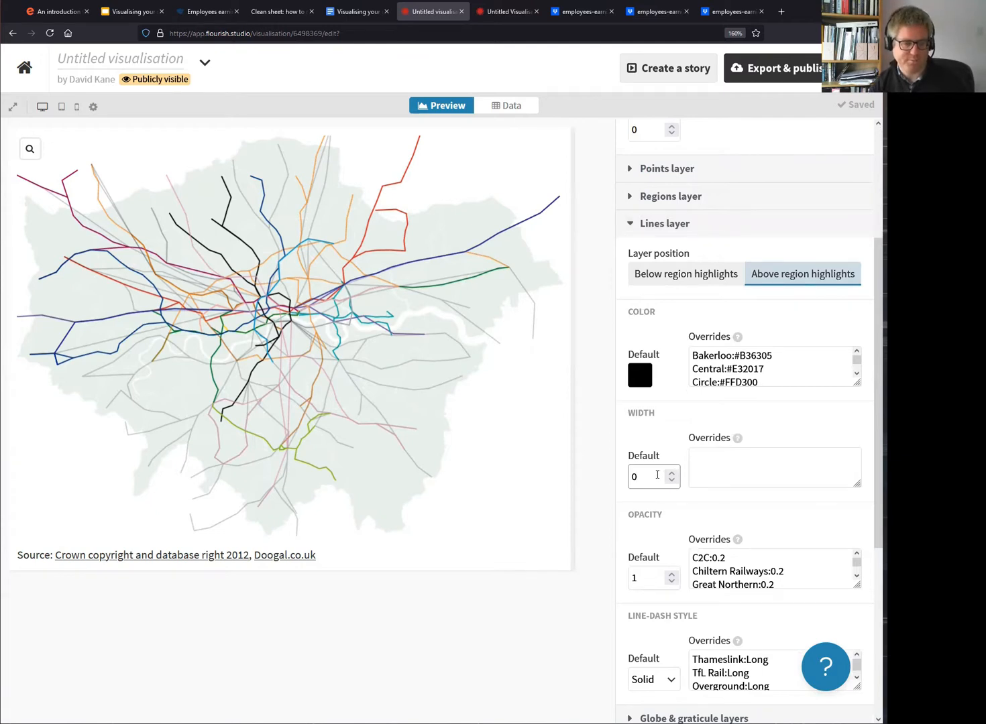
{"action": "key", "text": "Tab"}
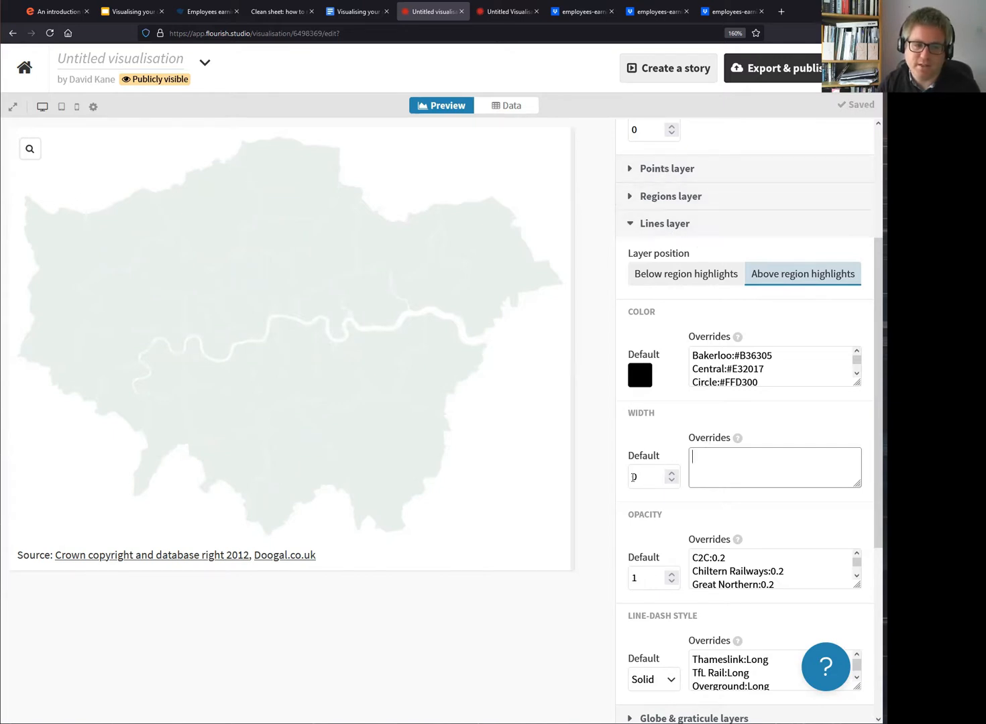
{"action": "left_click", "coordinate": [689, 223]}
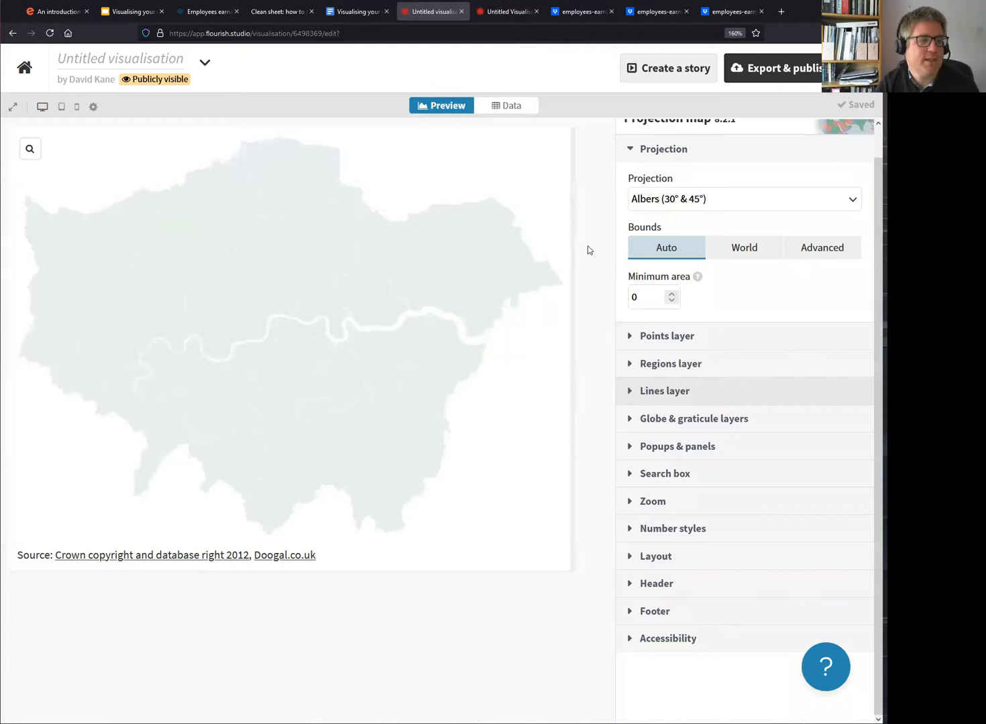
{"action": "mouse_move", "coordinate": [387, 424]}
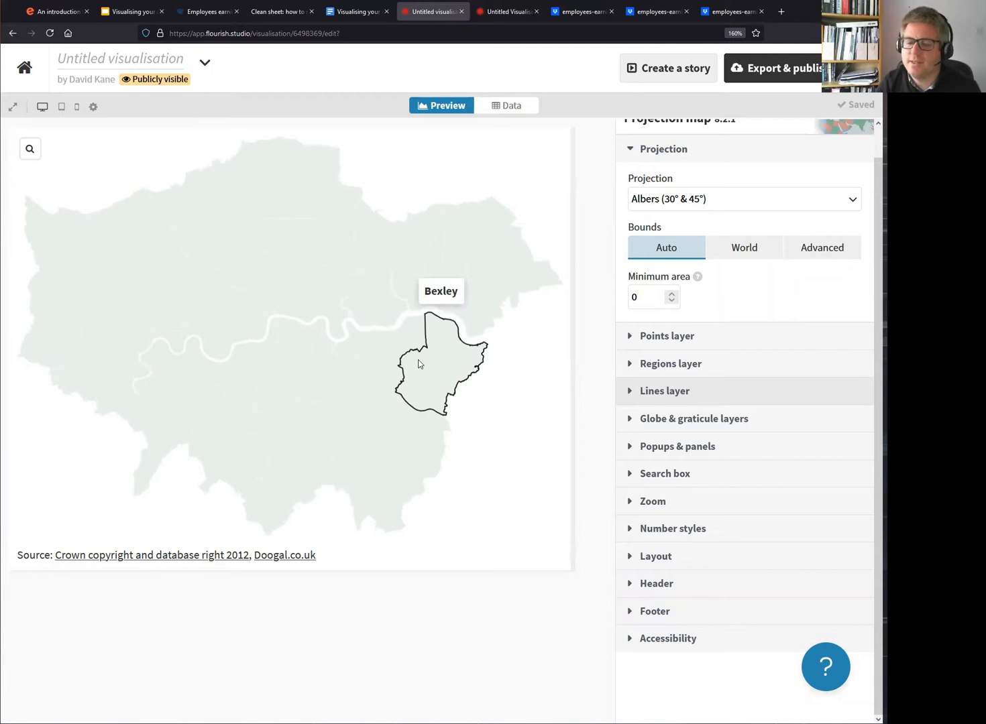
Open the map's data and examine the Regions and Lines sheets, including the line geometries and names.
{"action": "left_click", "coordinate": [521, 112]}
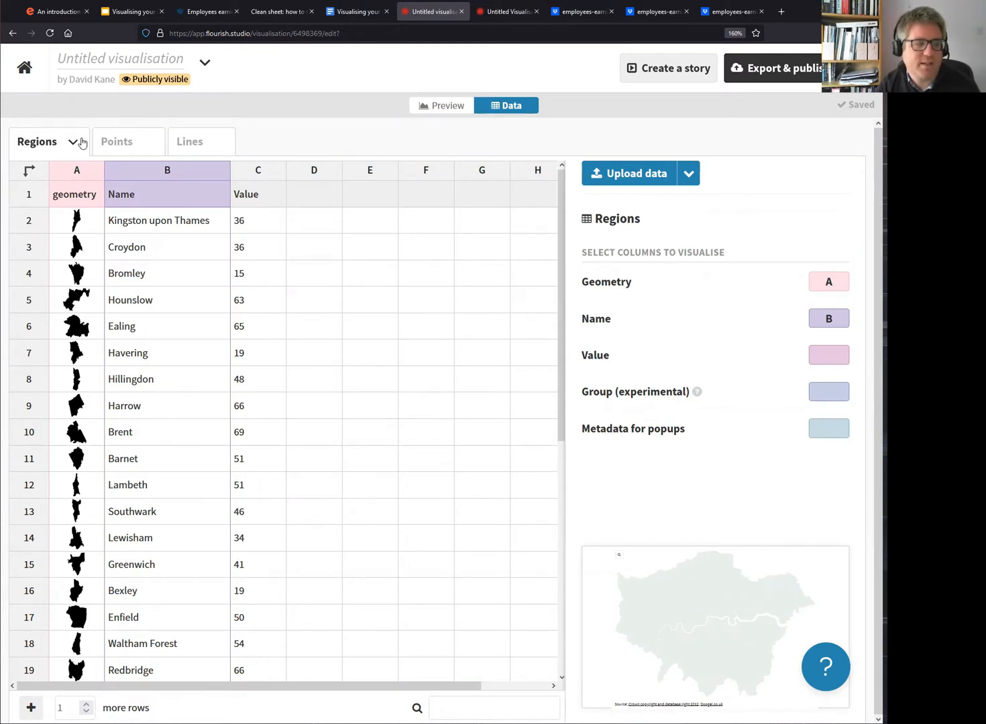
{"action": "left_click", "coordinate": [182, 144]}
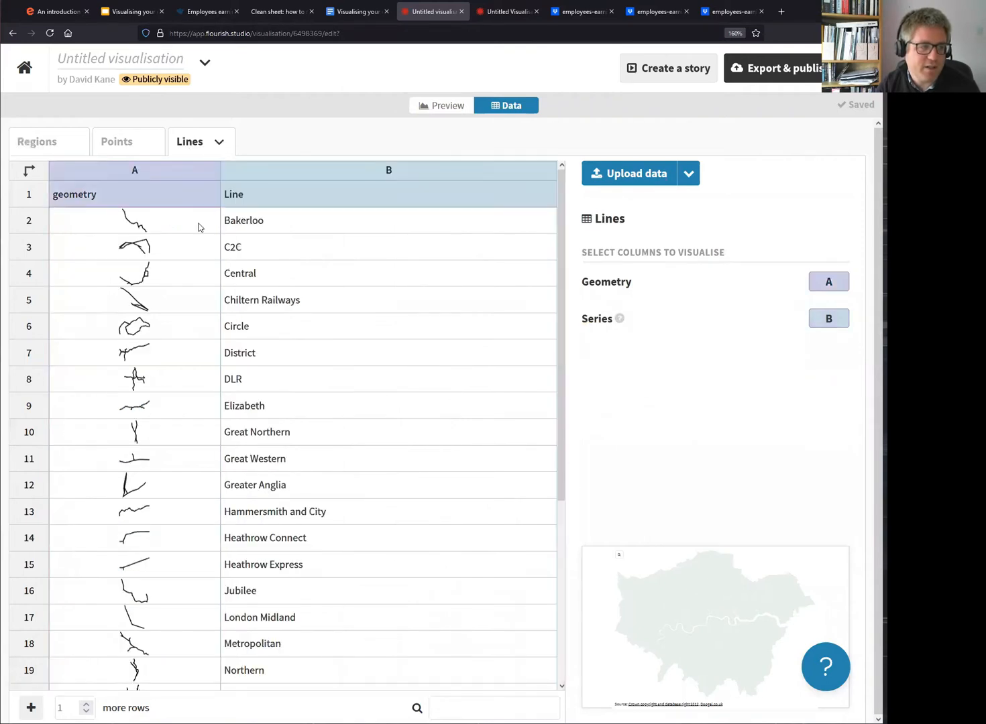
{"action": "scroll", "coordinate": [174, 308], "scroll_direction": "down", "scroll_amount": 5}
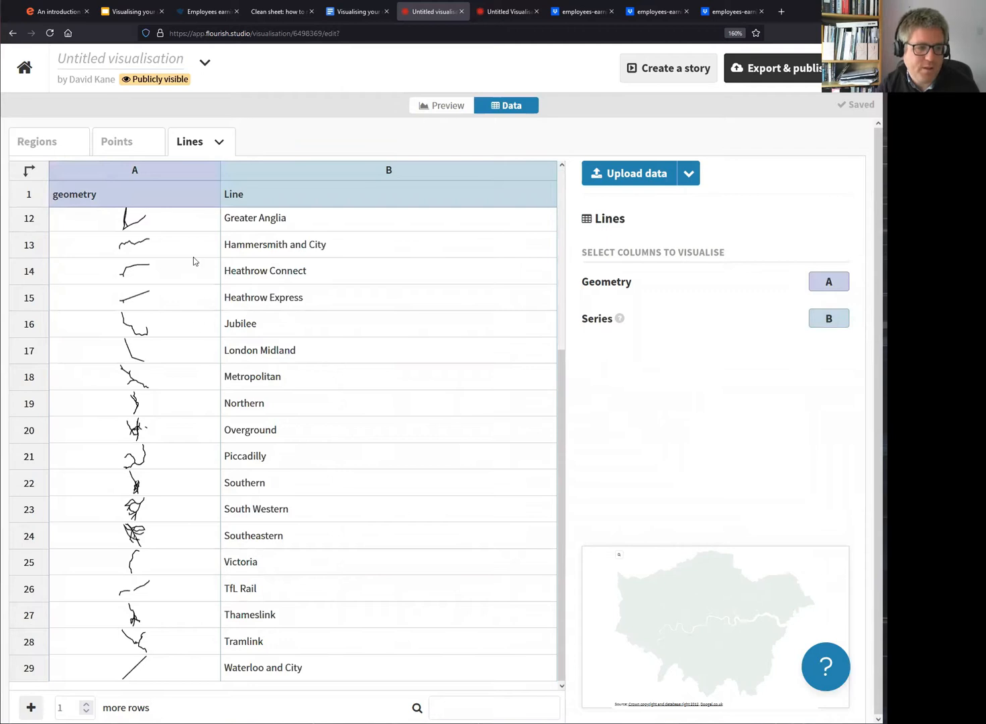
{"action": "scroll", "coordinate": [164, 489], "scroll_direction": "up", "scroll_amount": 5}
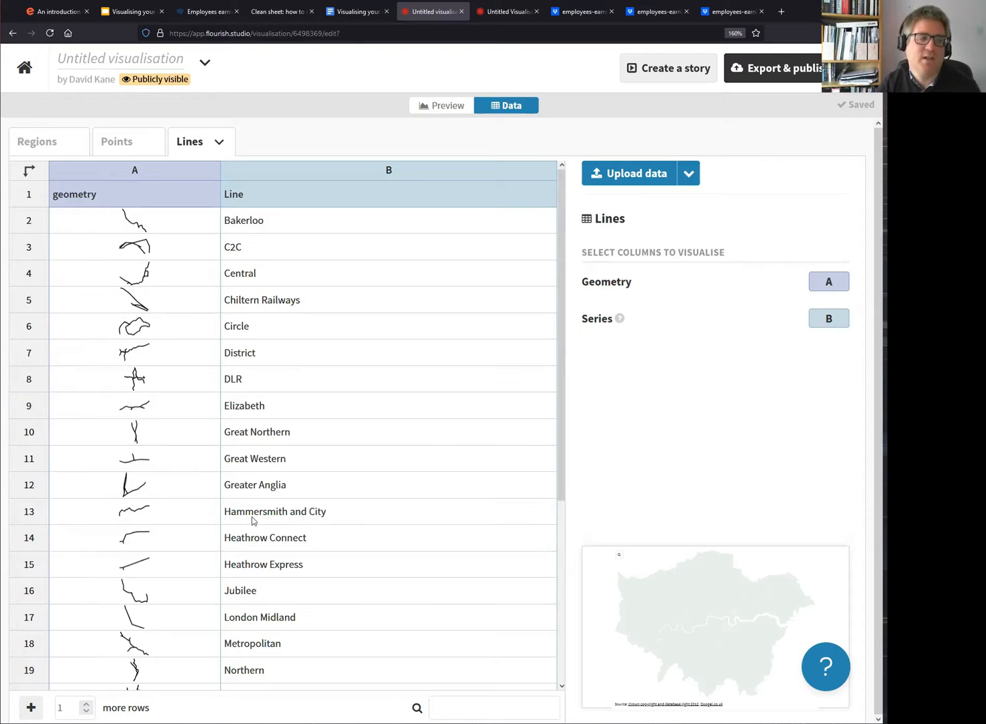
Examine the Points sheet's longitude and latitude columns and their column assignments.
{"action": "left_click", "coordinate": [119, 140]}
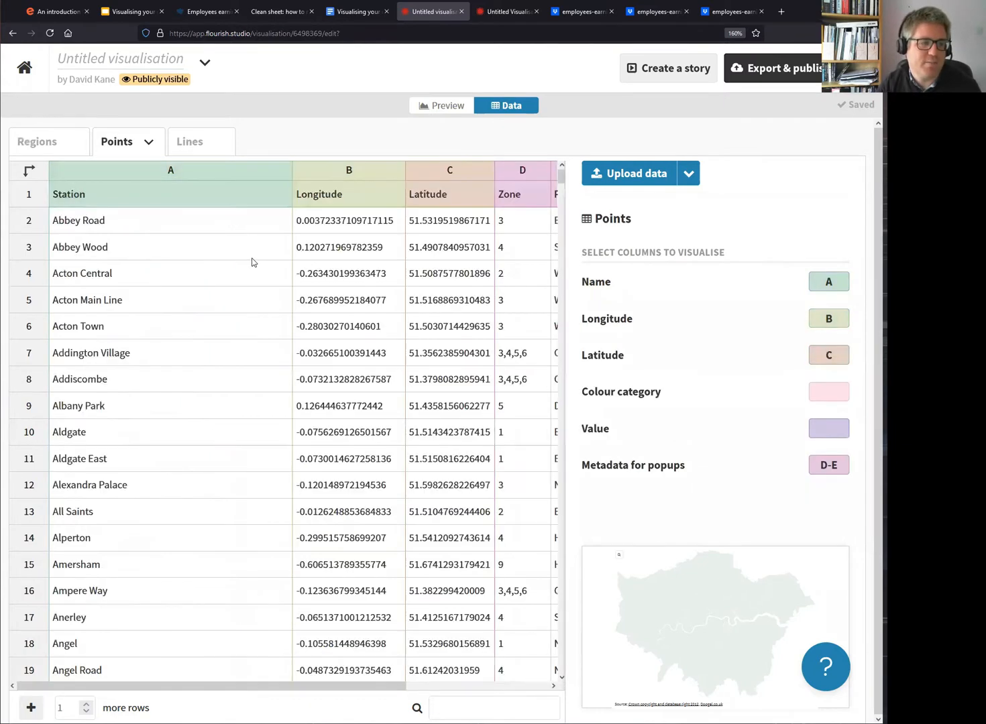
{"action": "left_click_drag", "start_coordinate": [370, 230], "coordinate": [430, 227]}
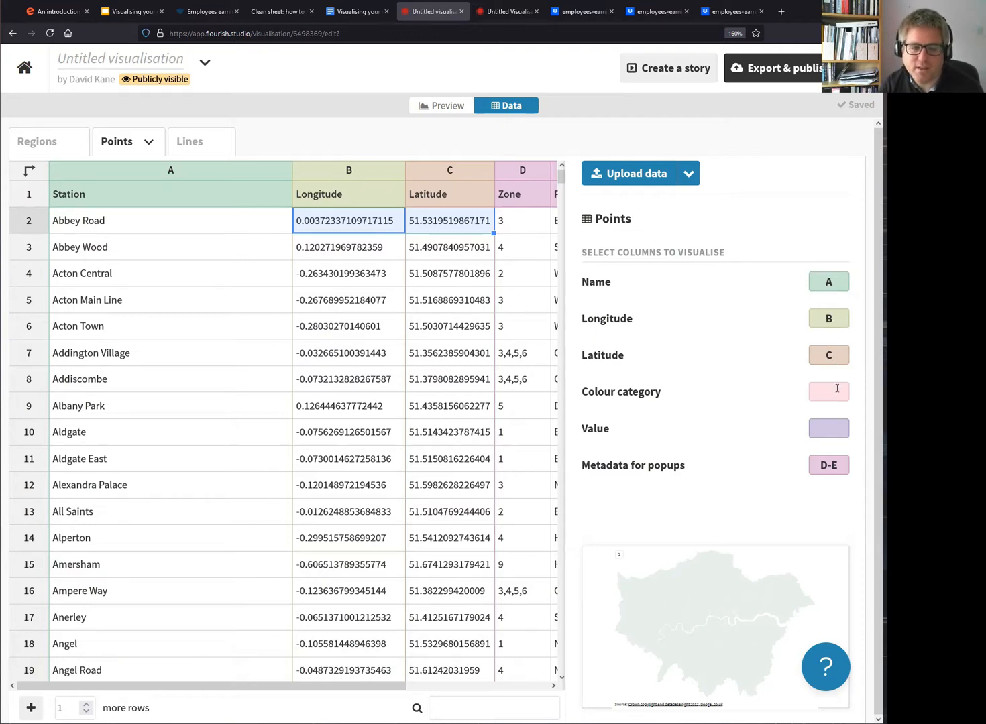
{"action": "left_click", "coordinate": [838, 355]}
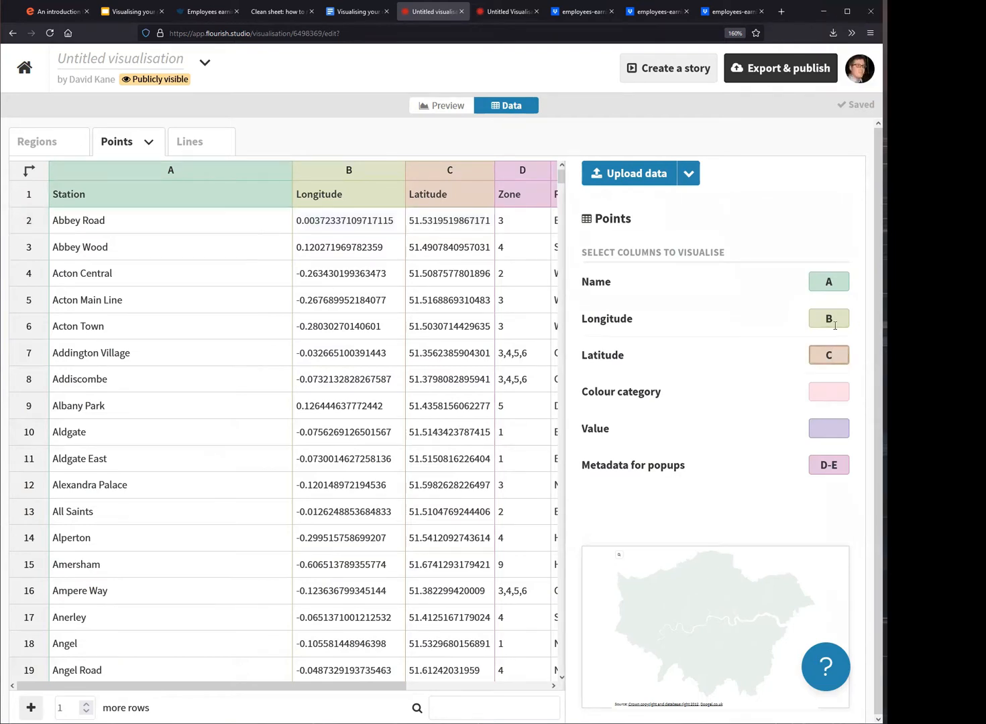
{"action": "left_click", "coordinate": [730, 306]}
Open Flourish's new-visualisation template gallery, examine the Projection map starting points including the London boroughs one, and return to the map's data.
{"action": "left_click", "coordinate": [508, 12]}
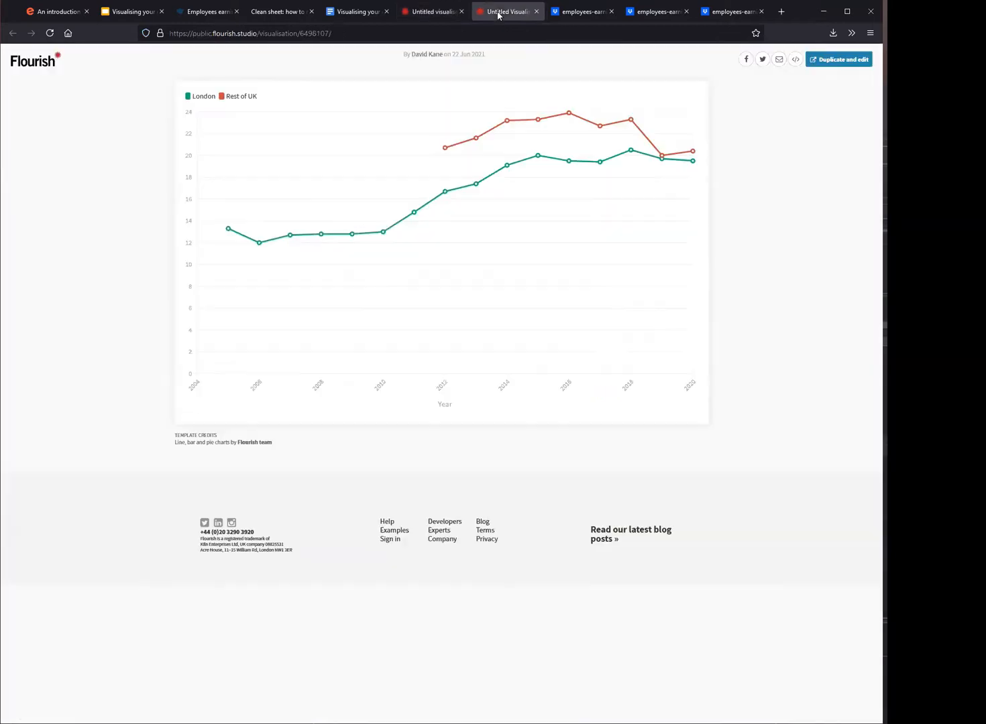
{"action": "left_click", "coordinate": [433, 11]}
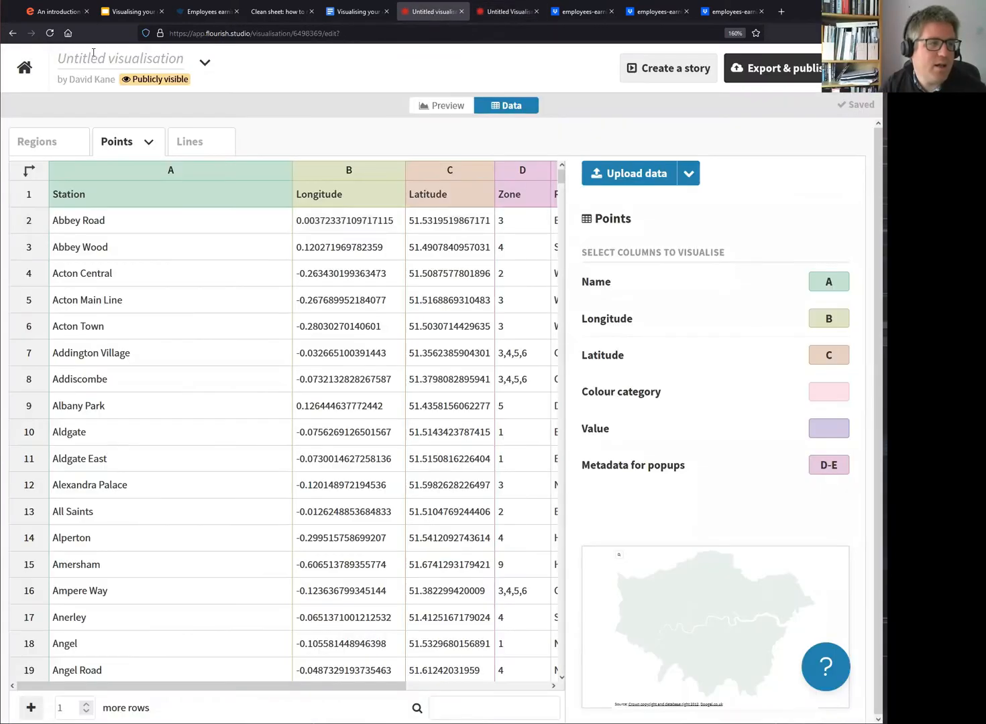
{"action": "key", "text": "ctrl+Tab"}
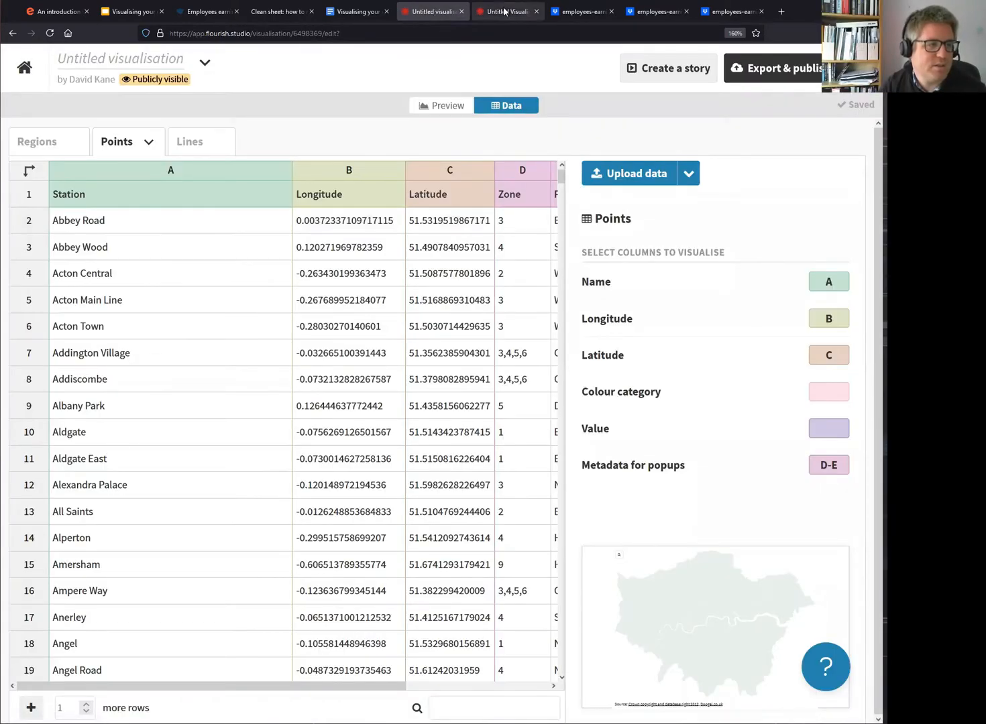
{"action": "left_click", "coordinate": [60, 52]}
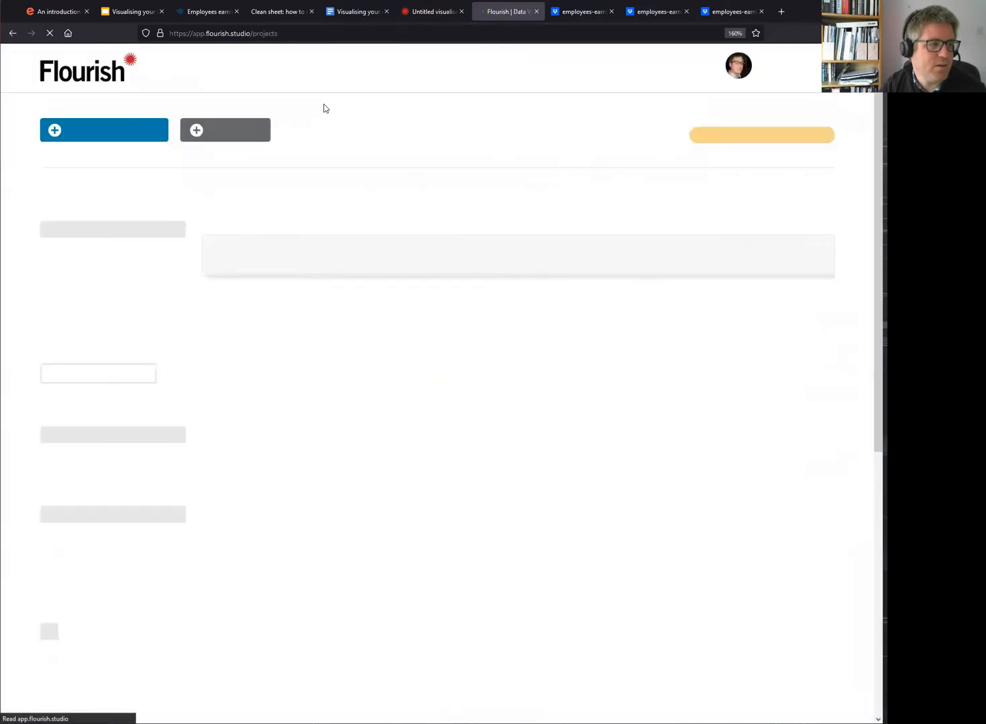
{"action": "left_click", "coordinate": [127, 133]}
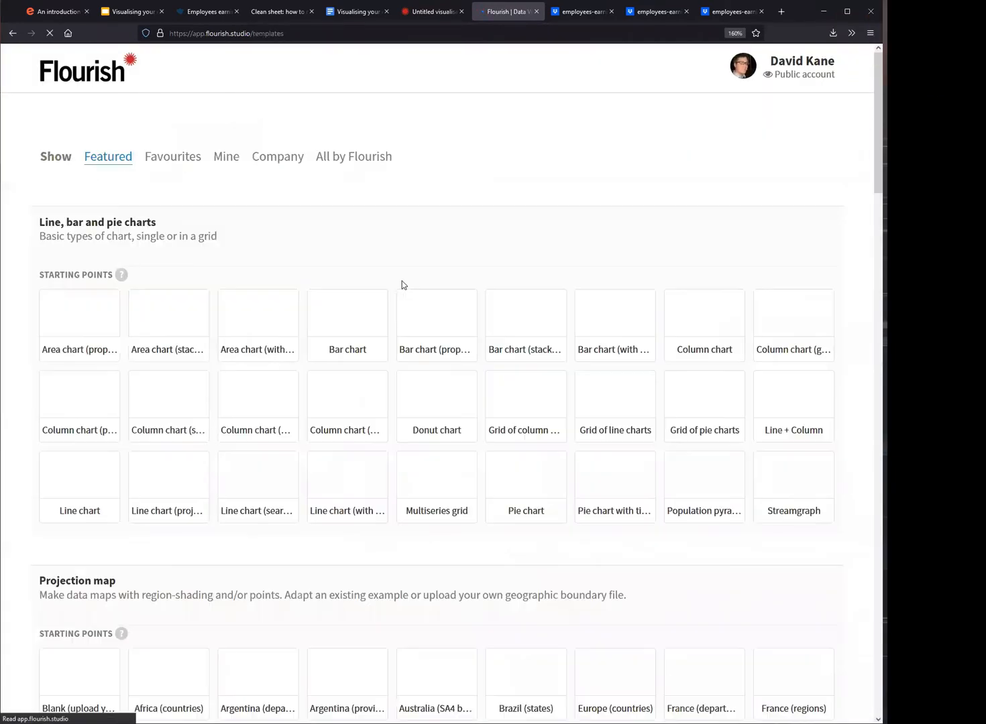
{"action": "scroll", "coordinate": [423, 357], "scroll_direction": "down", "scroll_amount": 7}
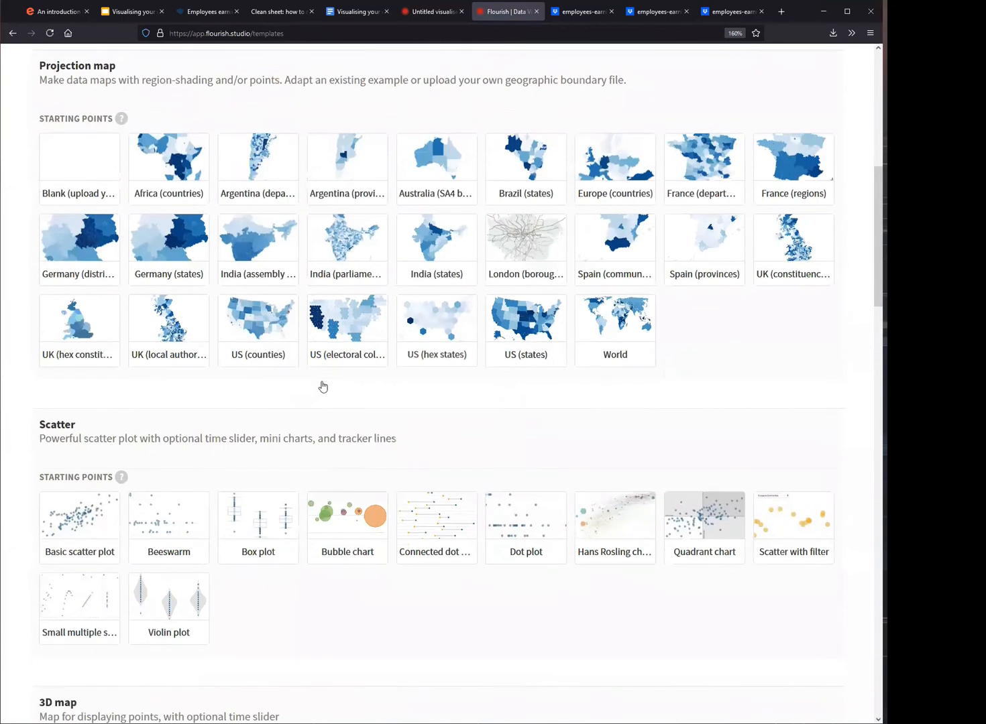
{"action": "scroll", "coordinate": [323, 387], "scroll_direction": "up", "scroll_amount": 2}
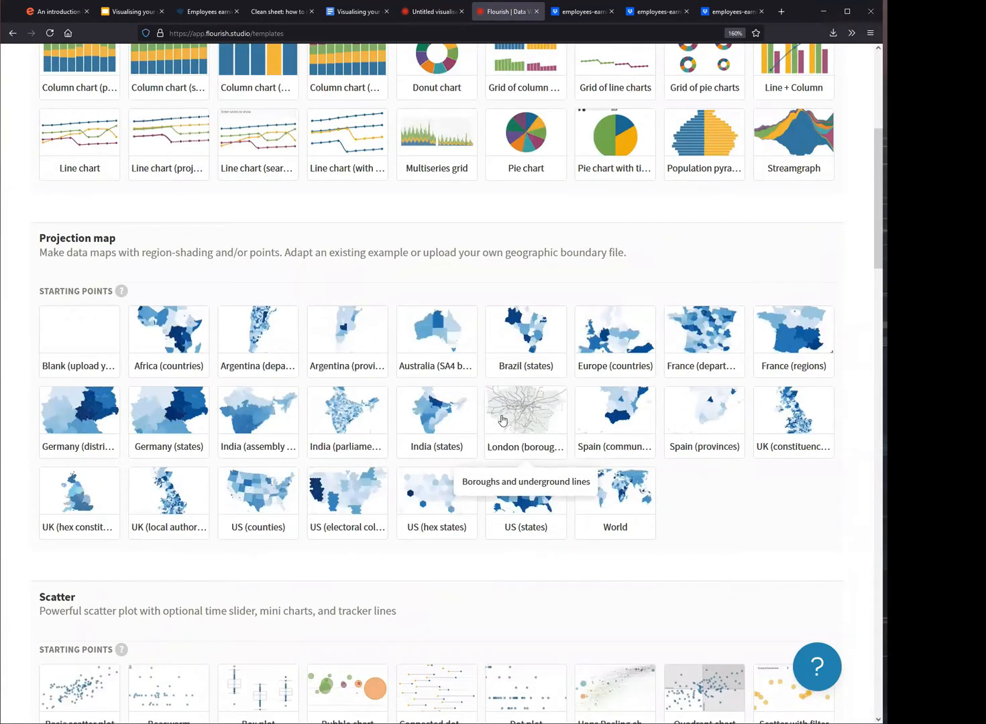
{"action": "left_click", "coordinate": [414, 9]}
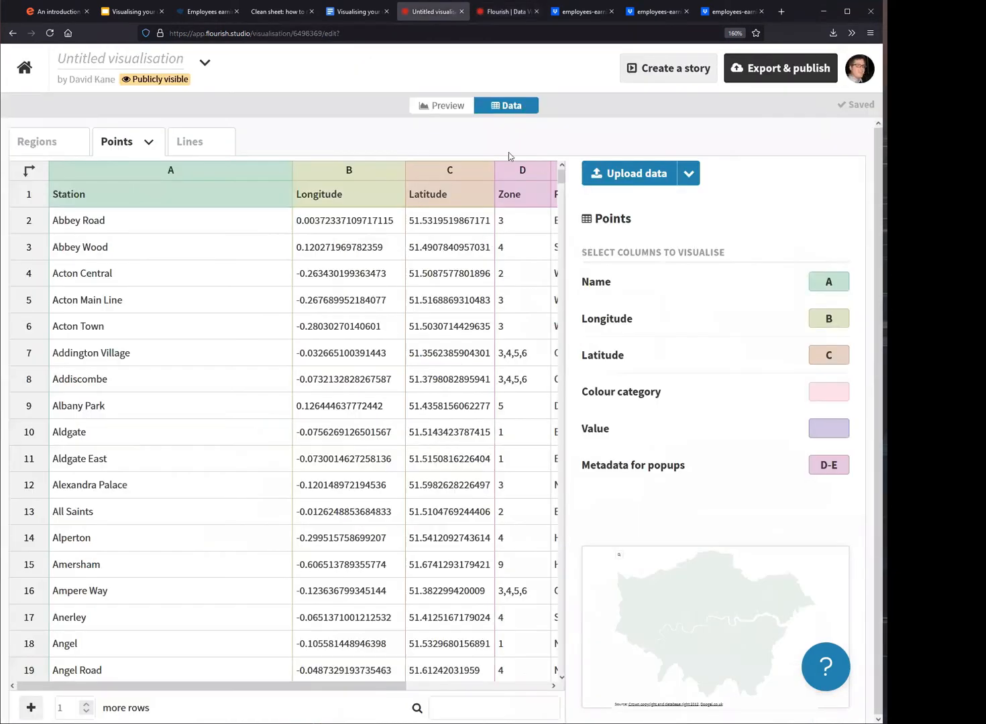
Examine the borough names and values throughout the Regions sheet.
{"action": "left_click", "coordinate": [57, 145]}
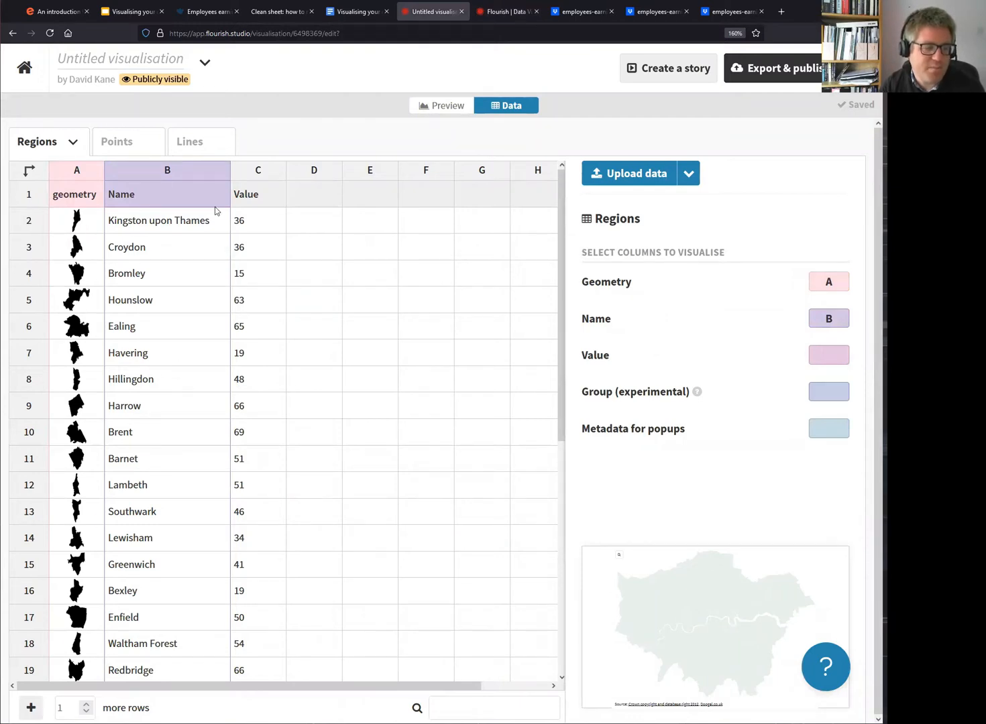
{"action": "scroll", "coordinate": [213, 570], "scroll_direction": "down", "scroll_amount": 5}
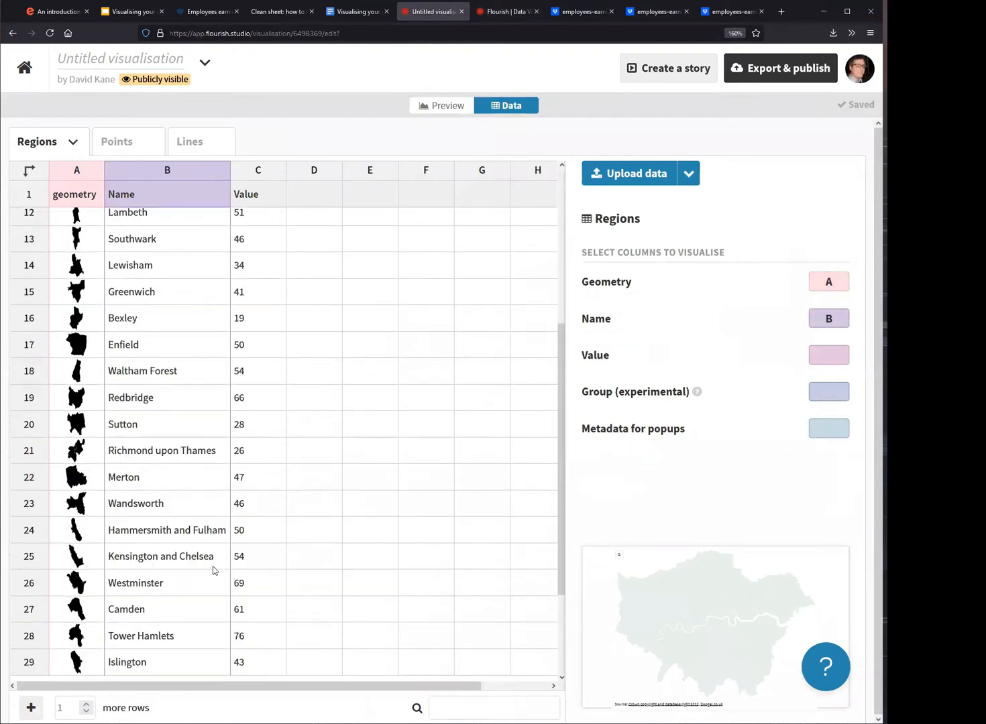
{"action": "scroll", "coordinate": [218, 546], "scroll_direction": "down", "scroll_amount": 1}
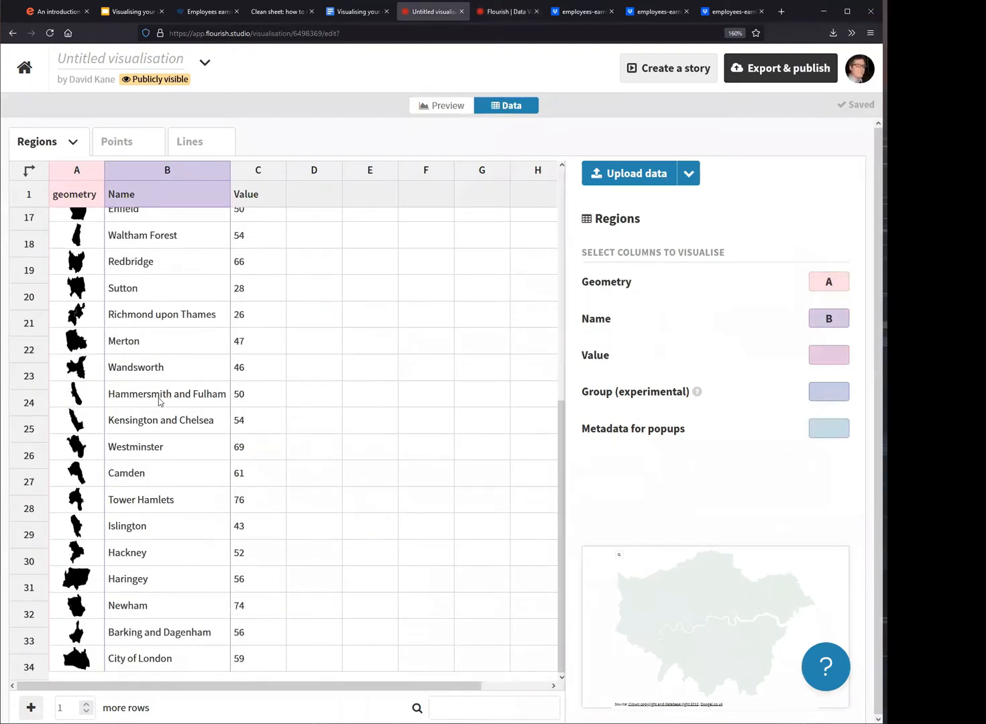
{"action": "scroll", "coordinate": [159, 401], "scroll_direction": "up", "scroll_amount": 8}
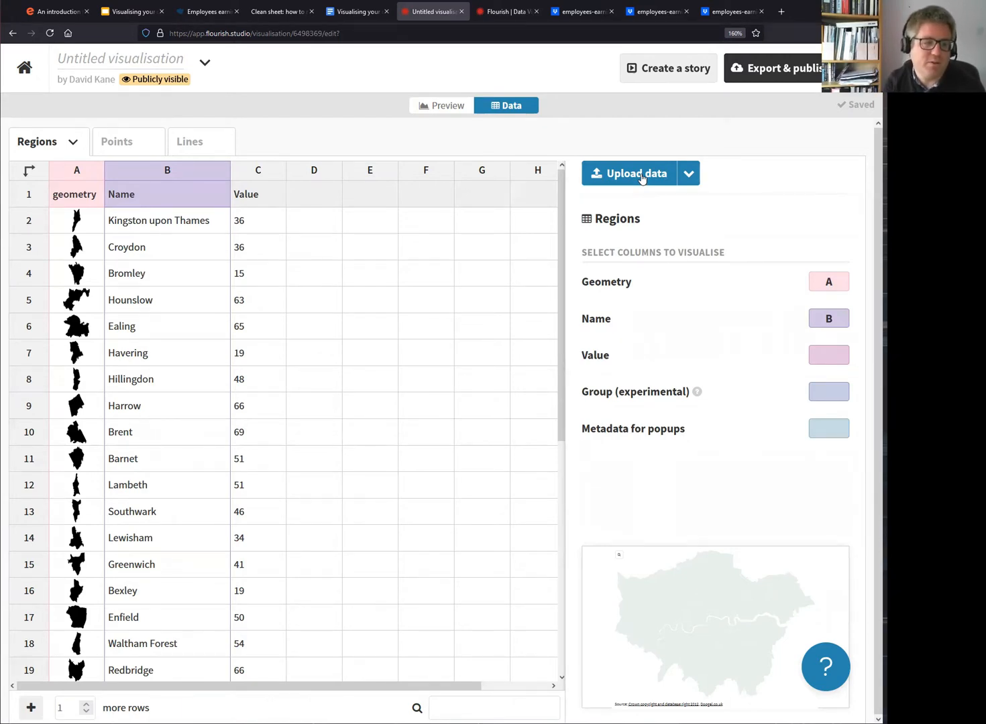
Upload employees-earning-below-llw-boroughs.csv to the Regions sheet using the option that merges it with the current data.
{"action": "left_click", "coordinate": [688, 181]}
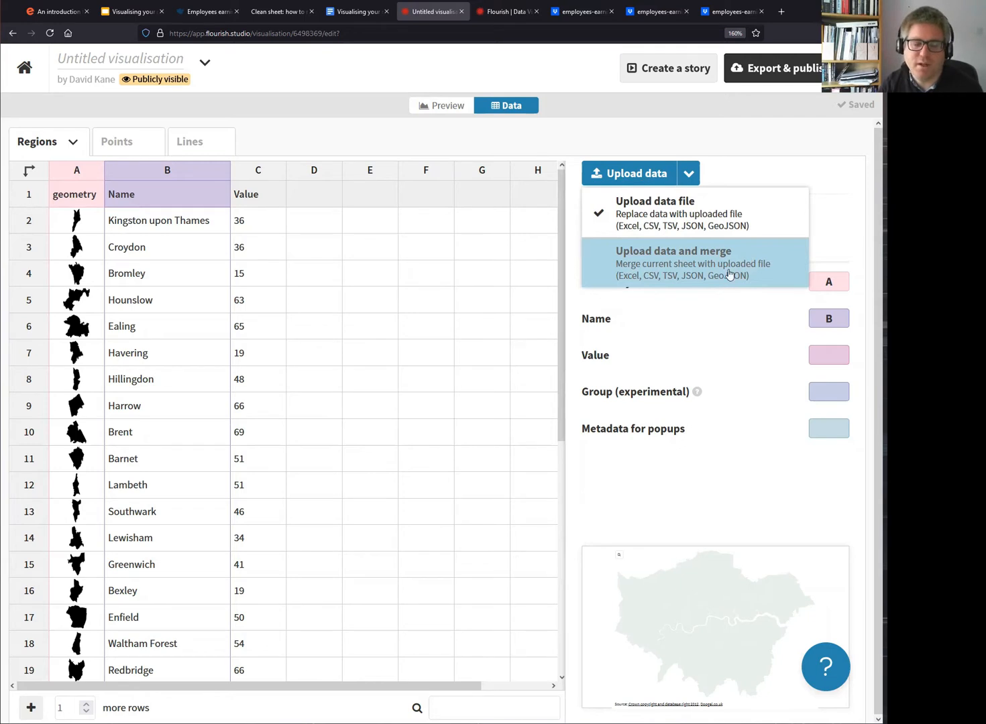
{"action": "left_click", "coordinate": [686, 262]}
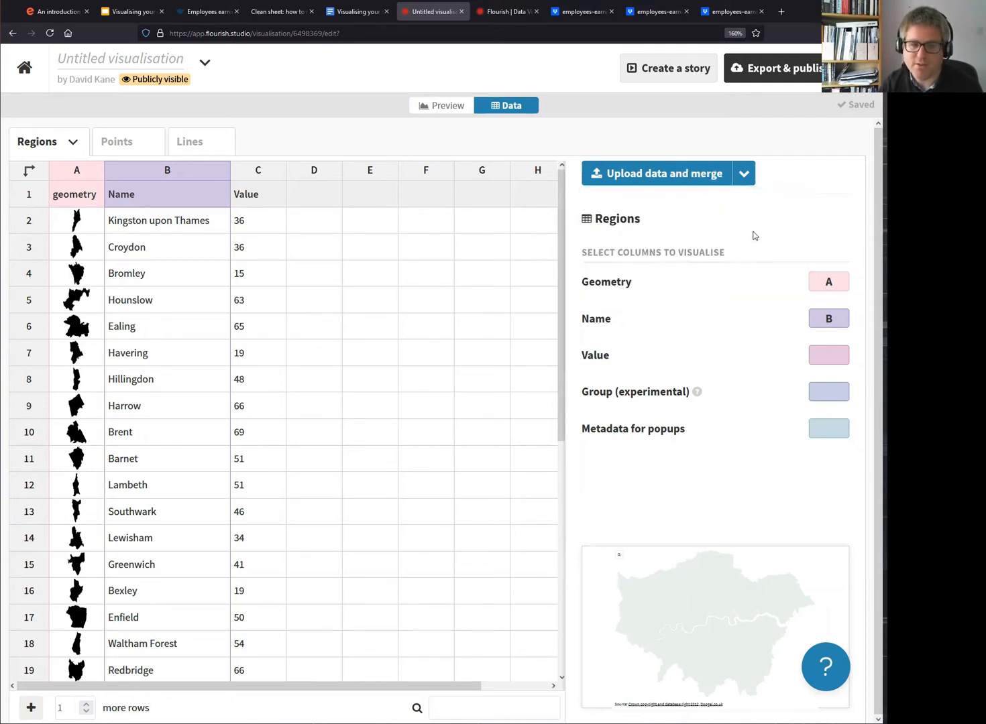
{"action": "left_click", "coordinate": [663, 175]}
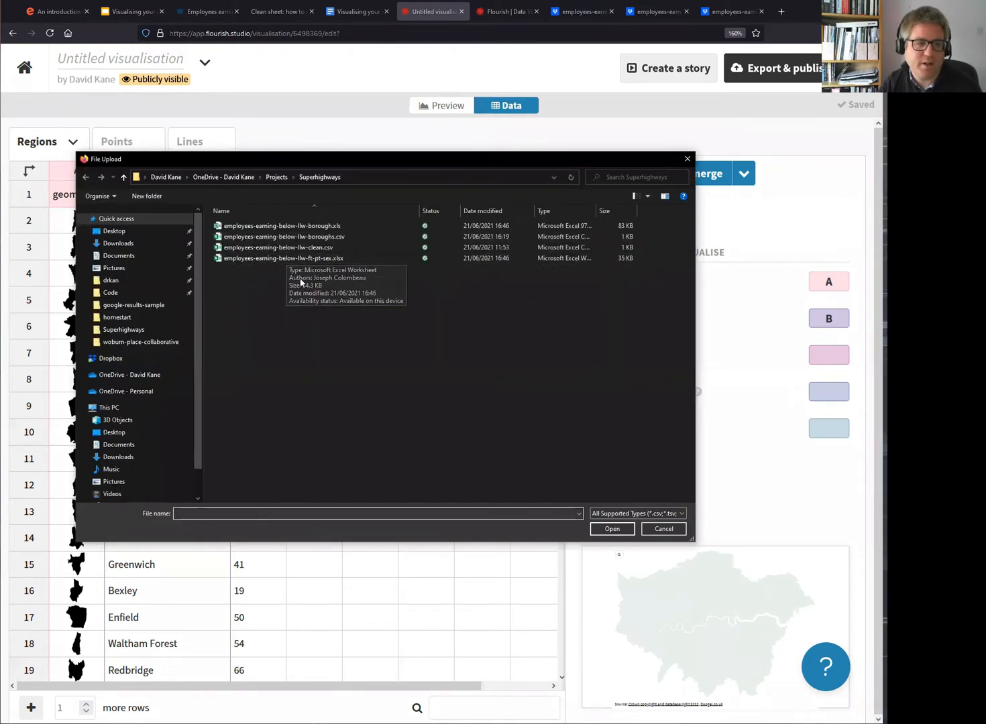
{"action": "left_click", "coordinate": [317, 239]}
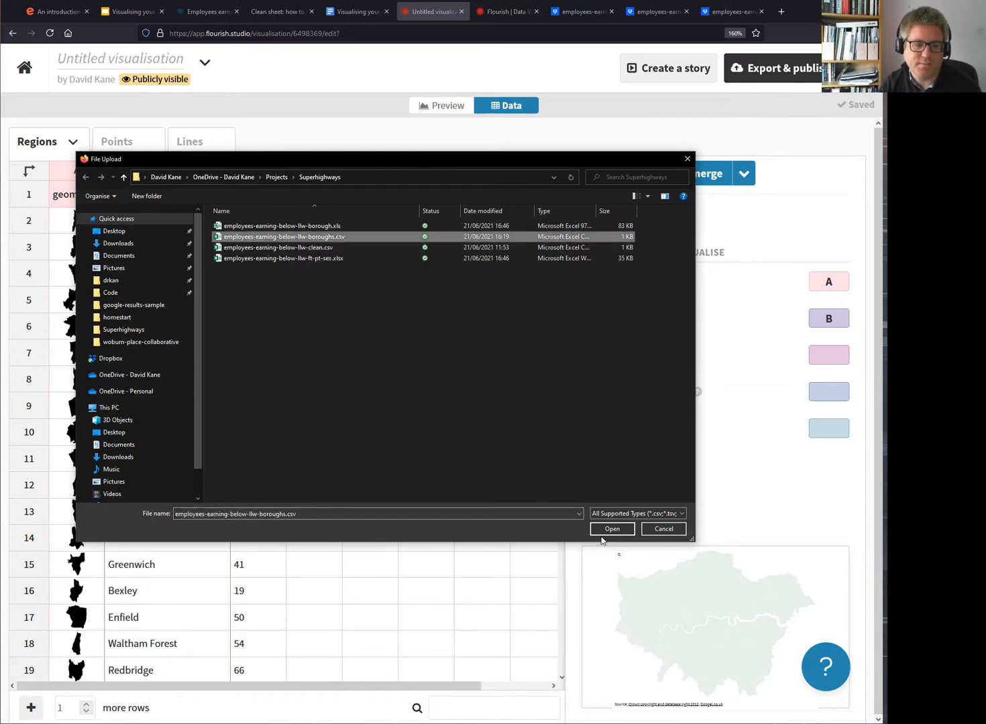
{"action": "left_click", "coordinate": [609, 529]}
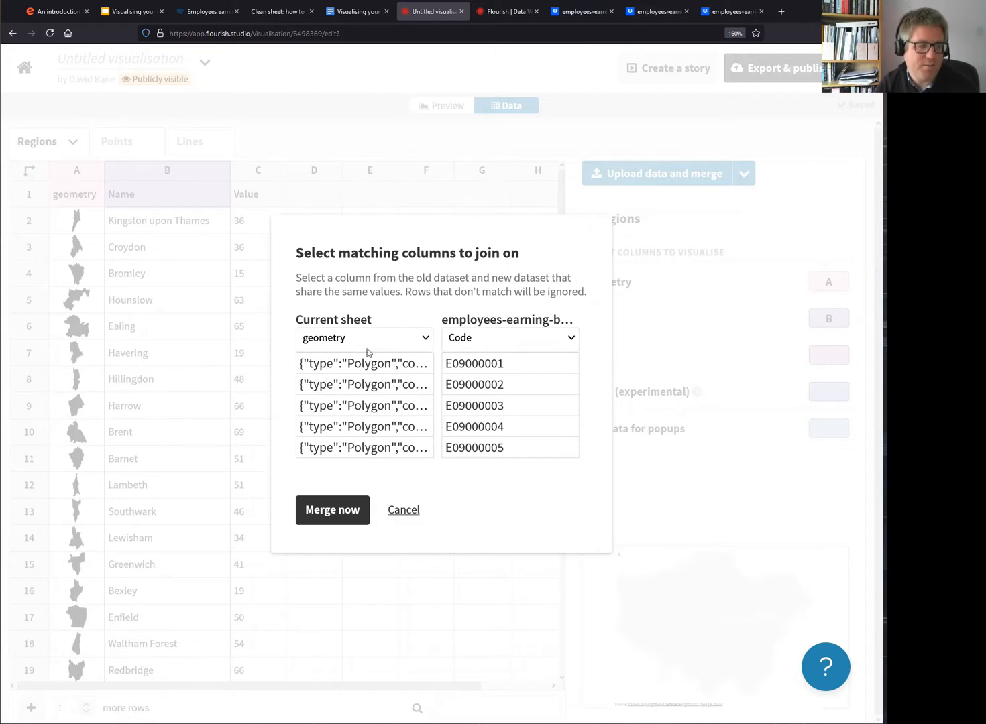
Match the current sheet's Name column with the uploaded file's Borough column for the merge.
{"action": "left_click_drag", "start_coordinate": [299, 320], "coordinate": [379, 322]}
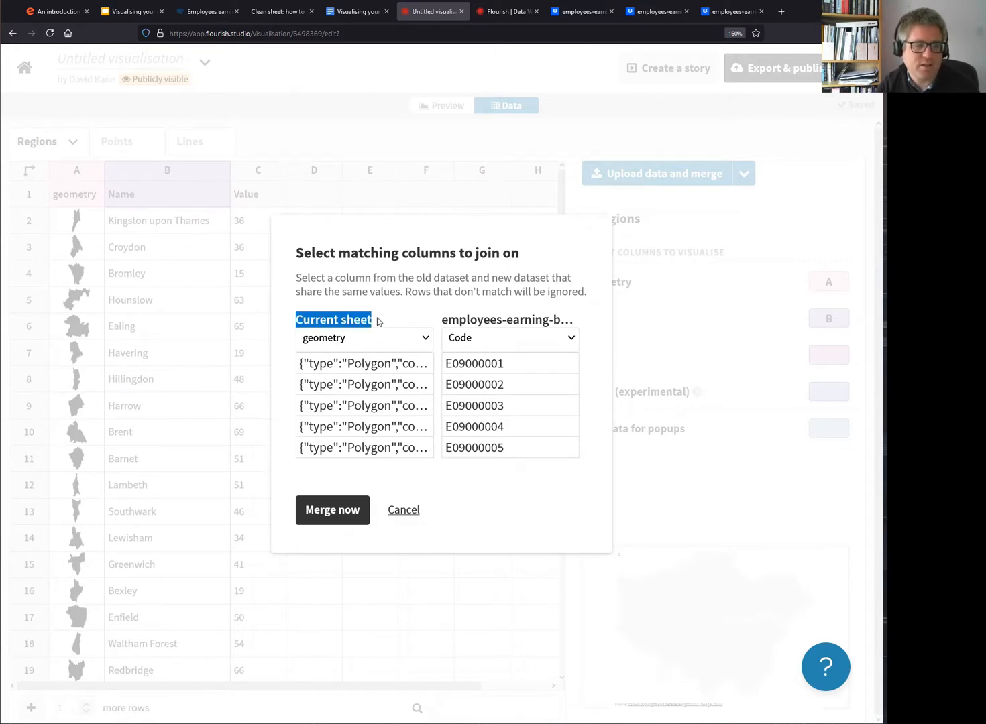
{"action": "double_click", "coordinate": [378, 319]}
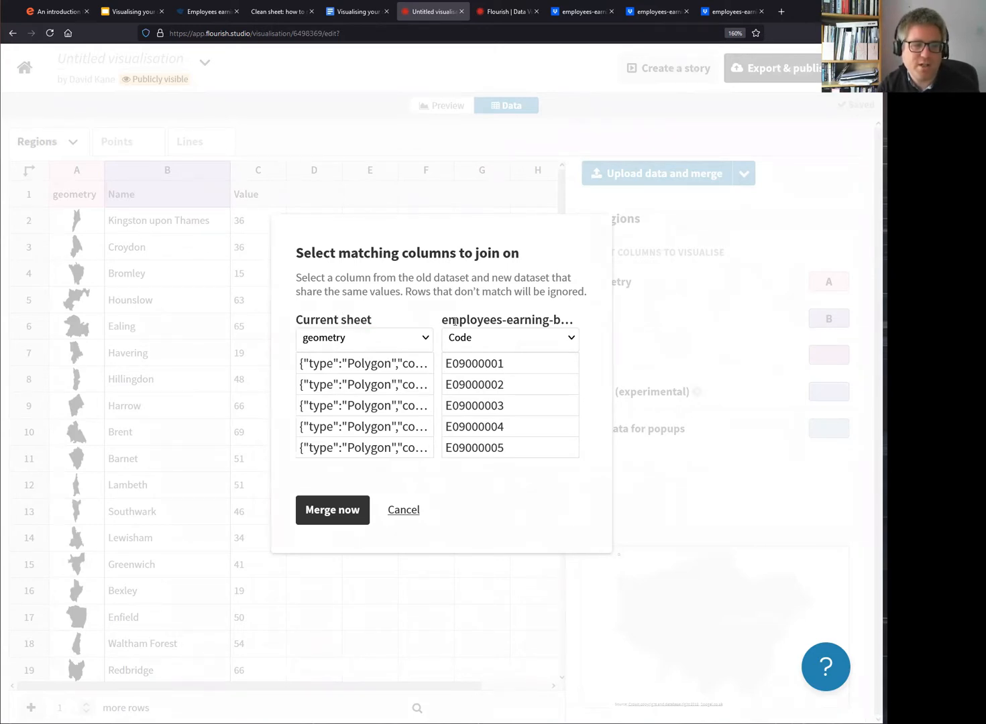
{"action": "triple_click", "coordinate": [454, 321]}
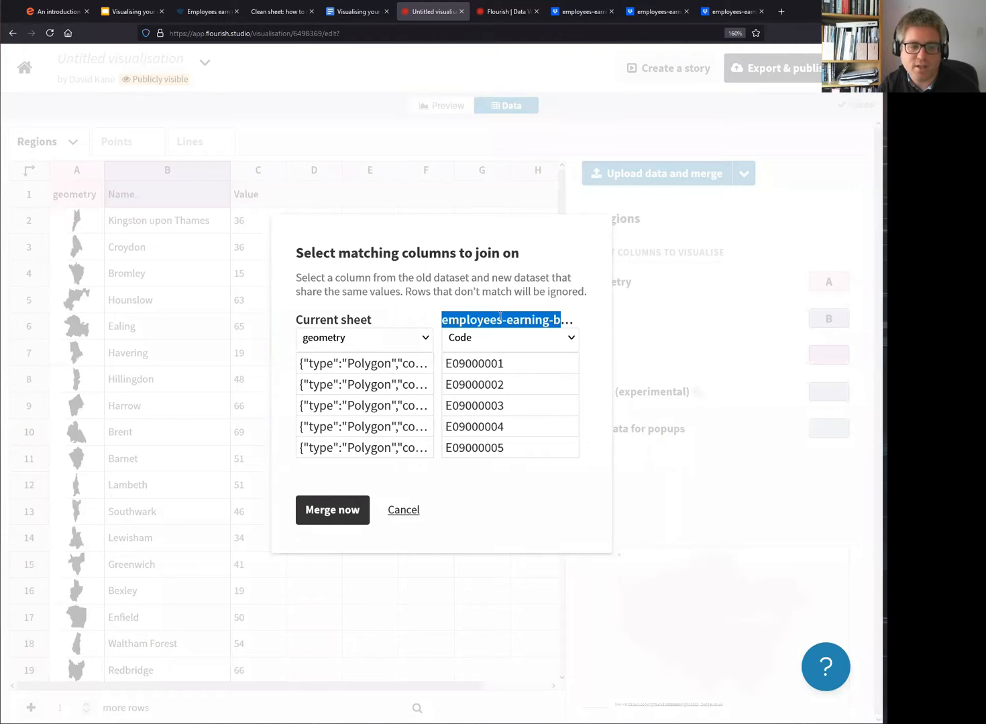
{"action": "left_click", "coordinate": [469, 319]}
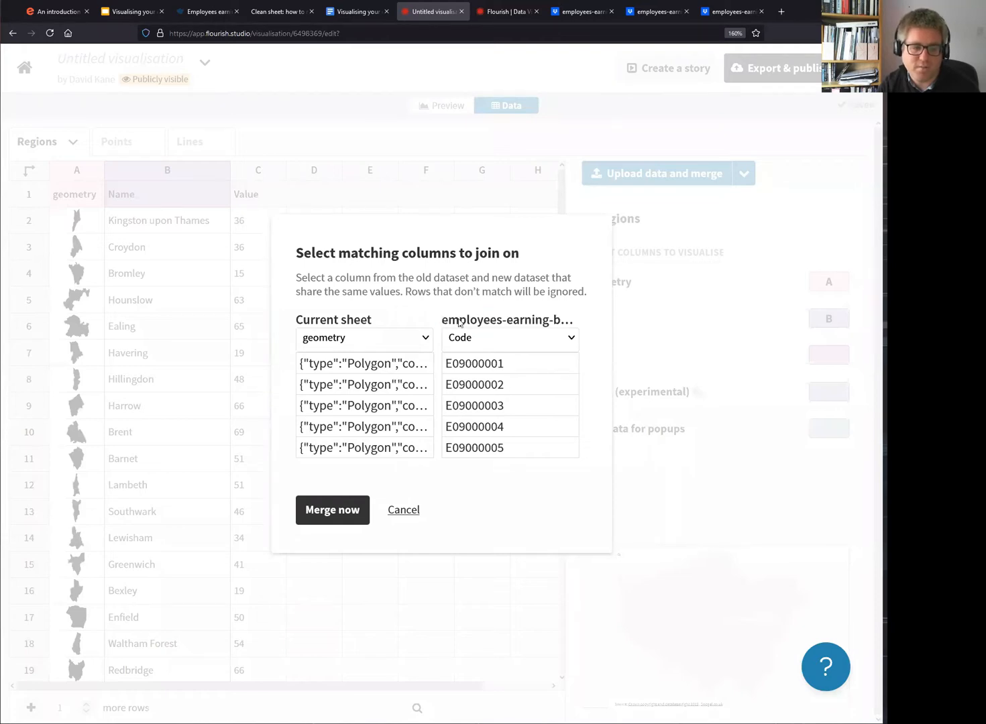
{"action": "left_click", "coordinate": [427, 338]}
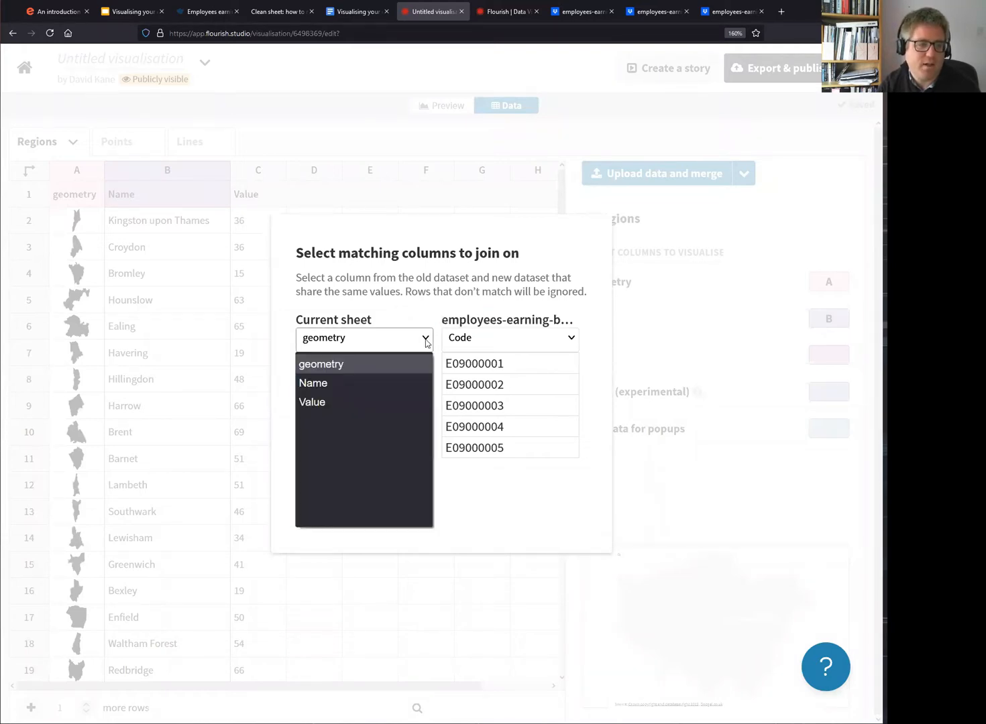
{"action": "left_click", "coordinate": [330, 384]}
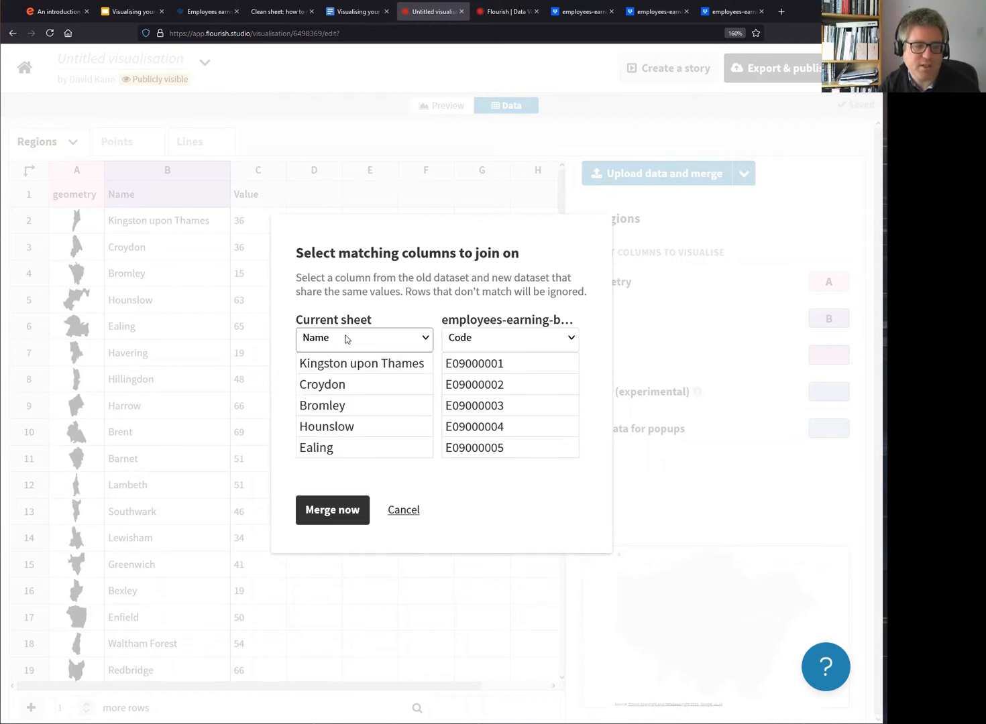
{"action": "left_click", "coordinate": [573, 338]}
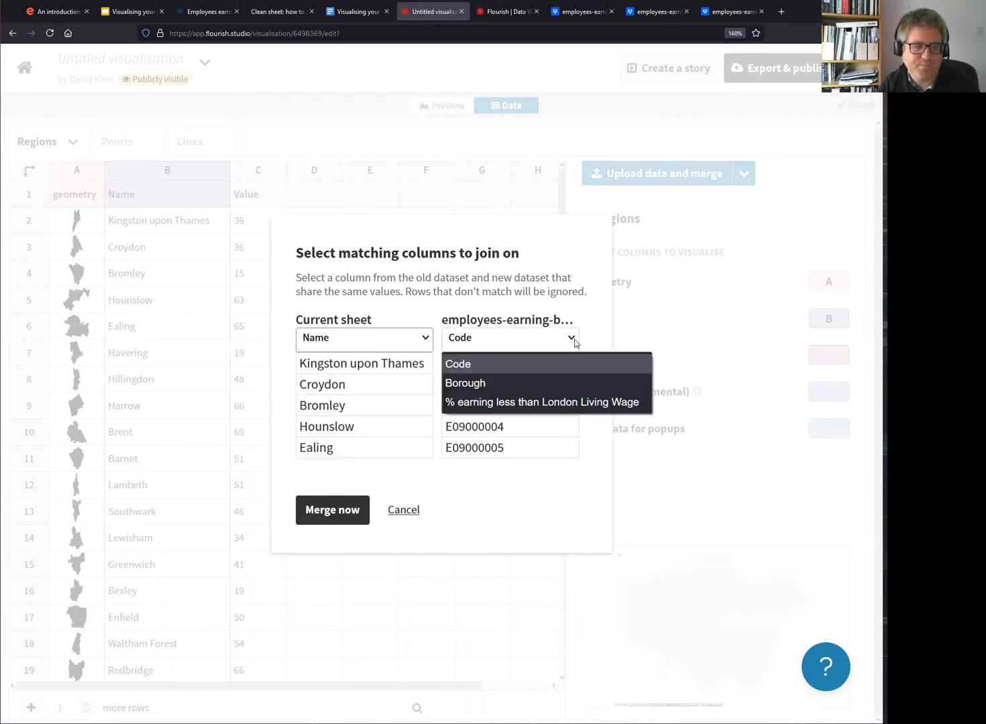
{"action": "left_click", "coordinate": [473, 384]}
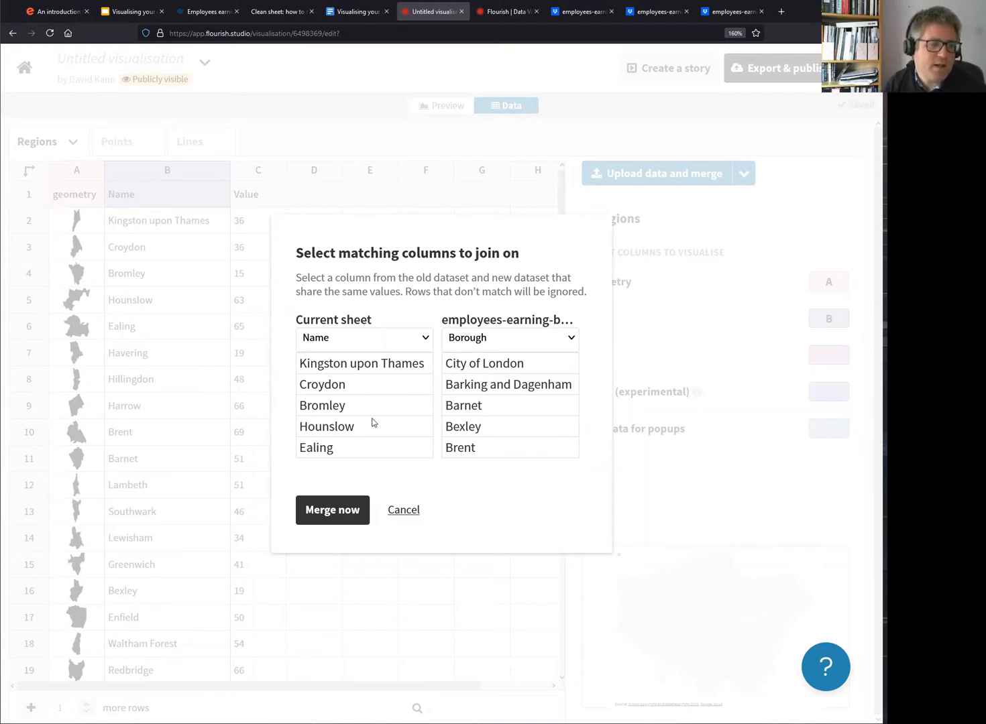
Compare the borough names in the two matching columns and merge the uploaded data into the Regions sheet.
{"action": "double_click", "coordinate": [331, 386]}
{"action": "left_click", "coordinate": [347, 400]}
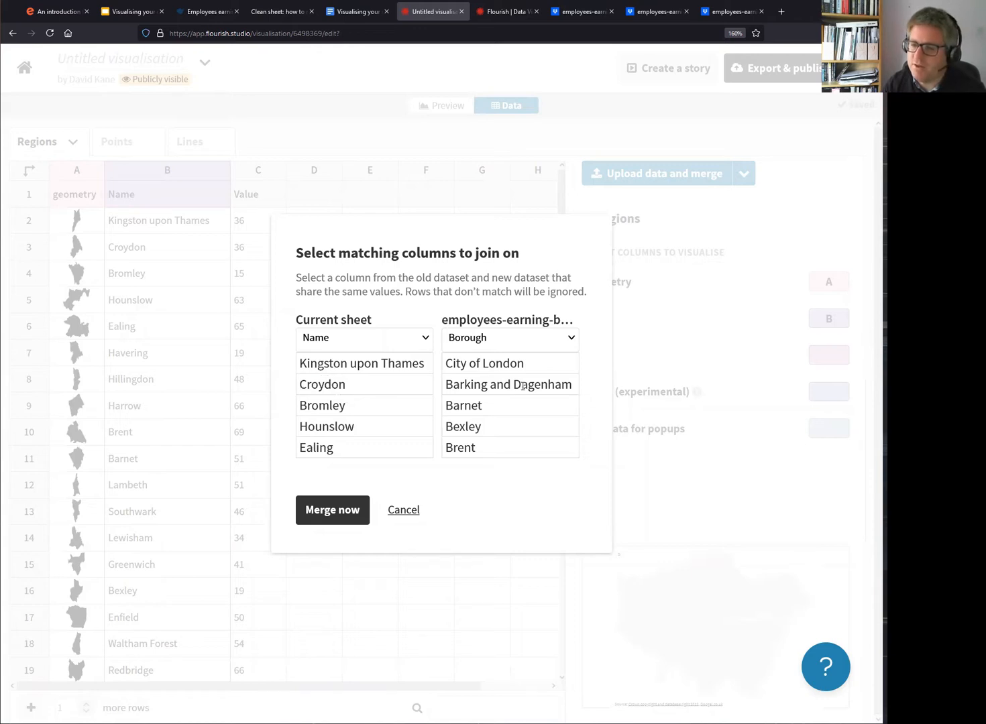
{"action": "left_click_drag", "start_coordinate": [445, 380], "coordinate": [567, 391]}
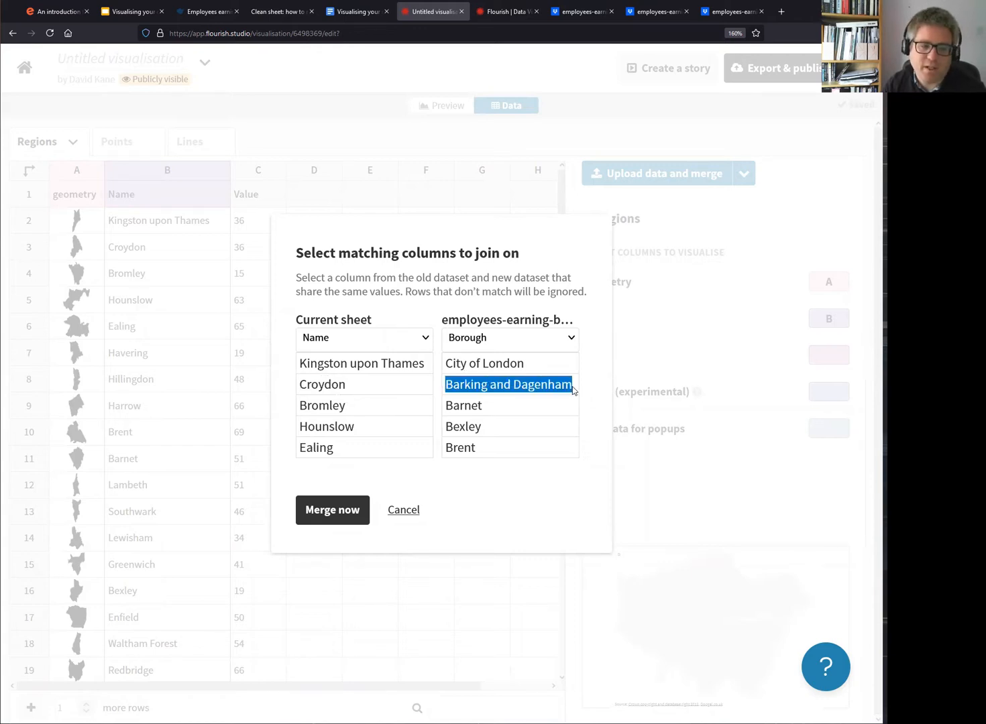
{"action": "left_click", "coordinate": [498, 392]}
{"action": "double_click", "coordinate": [500, 385]}
{"action": "double_click", "coordinate": [557, 386]}
{"action": "left_click", "coordinate": [437, 366]}
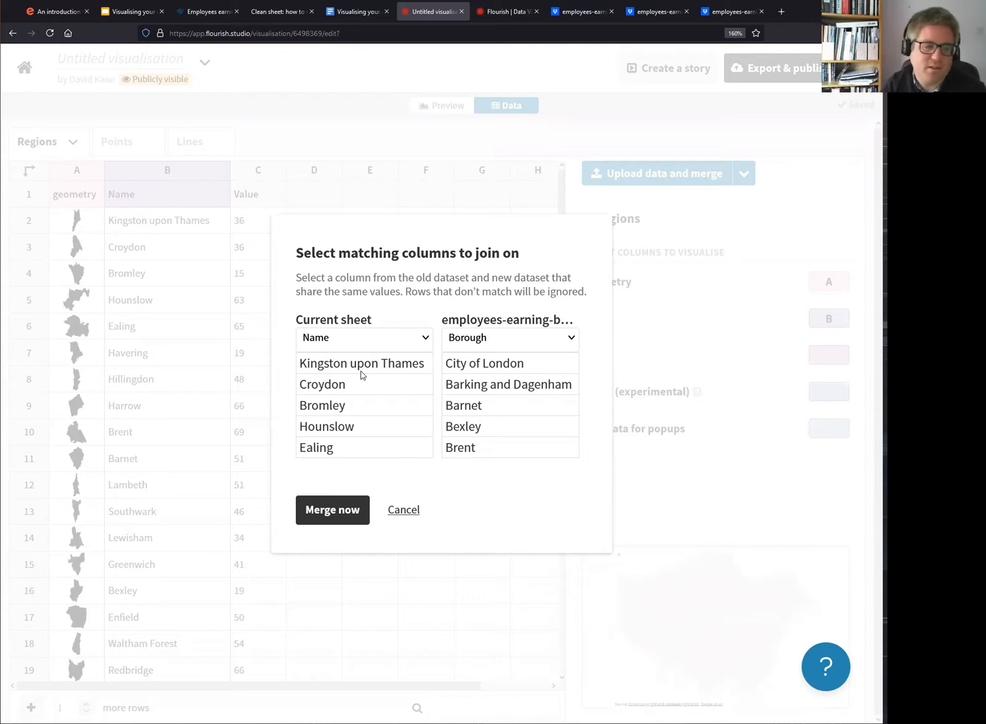
{"action": "left_click", "coordinate": [339, 514]}
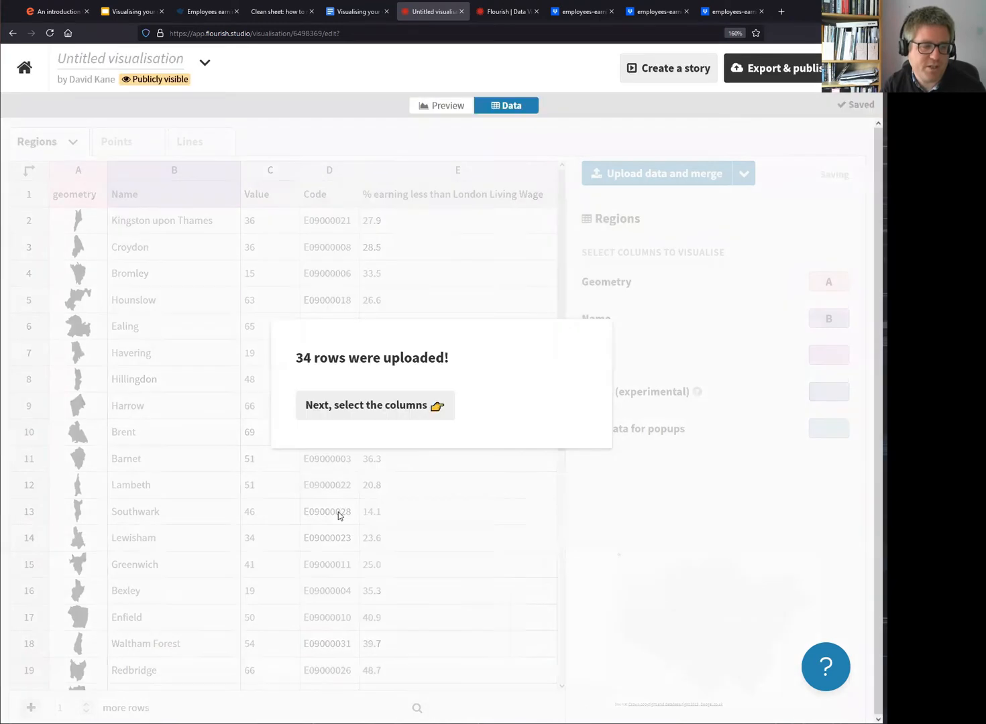
{"action": "left_click", "coordinate": [359, 407]}
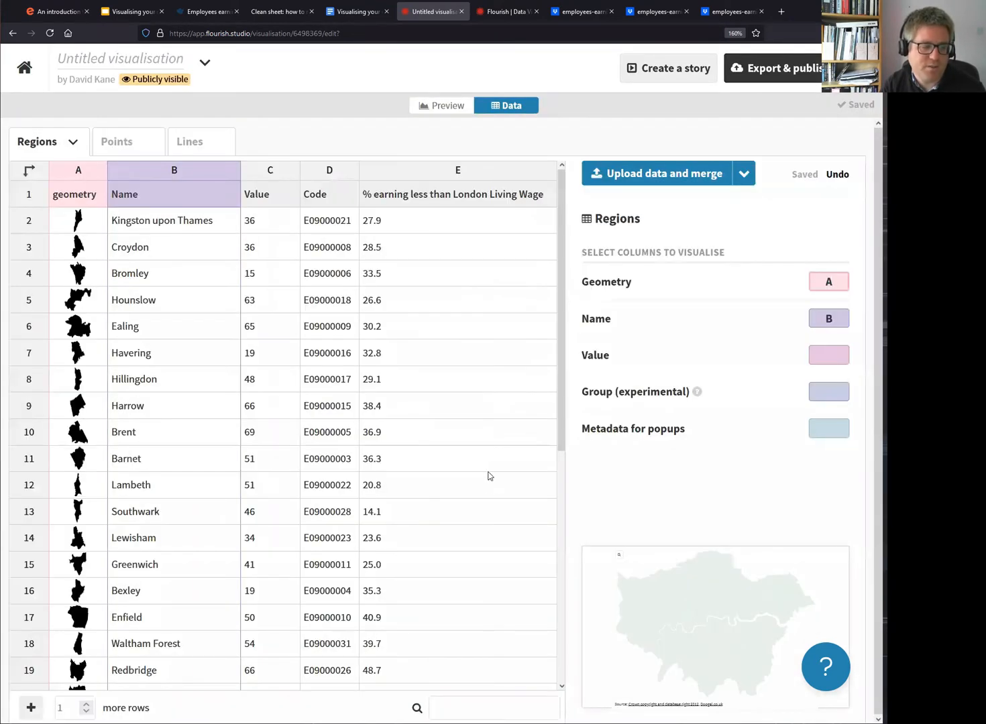
Check the merged rows of the Regions sheet and its Geometry and Name column assignments.
{"action": "scroll", "coordinate": [362, 347], "scroll_direction": "down", "scroll_amount": 10}
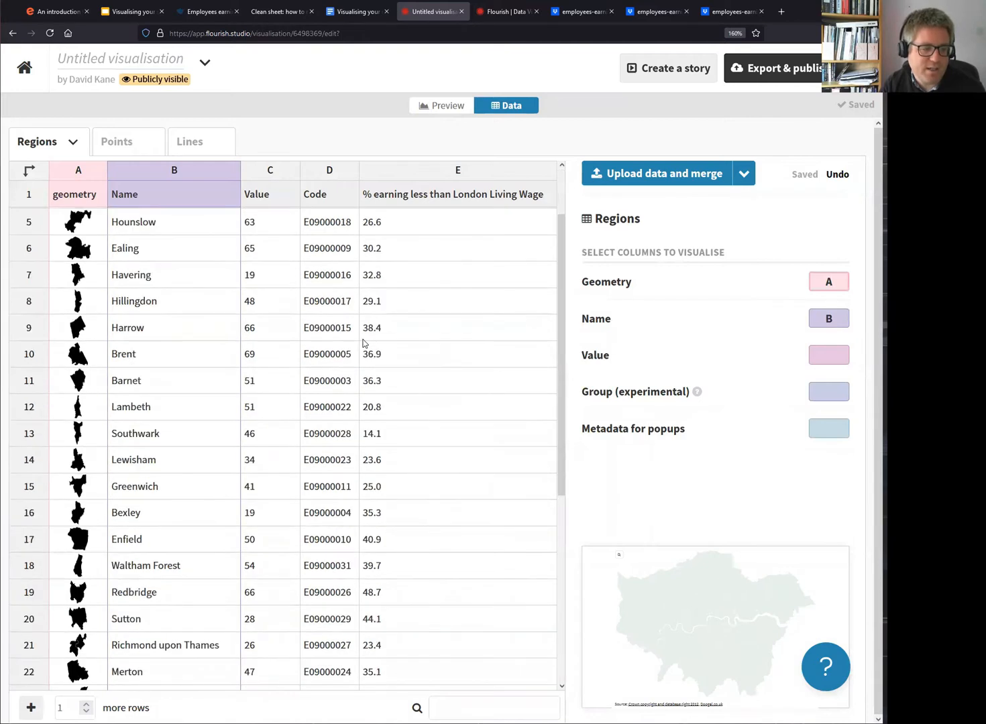
{"action": "scroll", "coordinate": [363, 343], "scroll_direction": "down", "scroll_amount": 2}
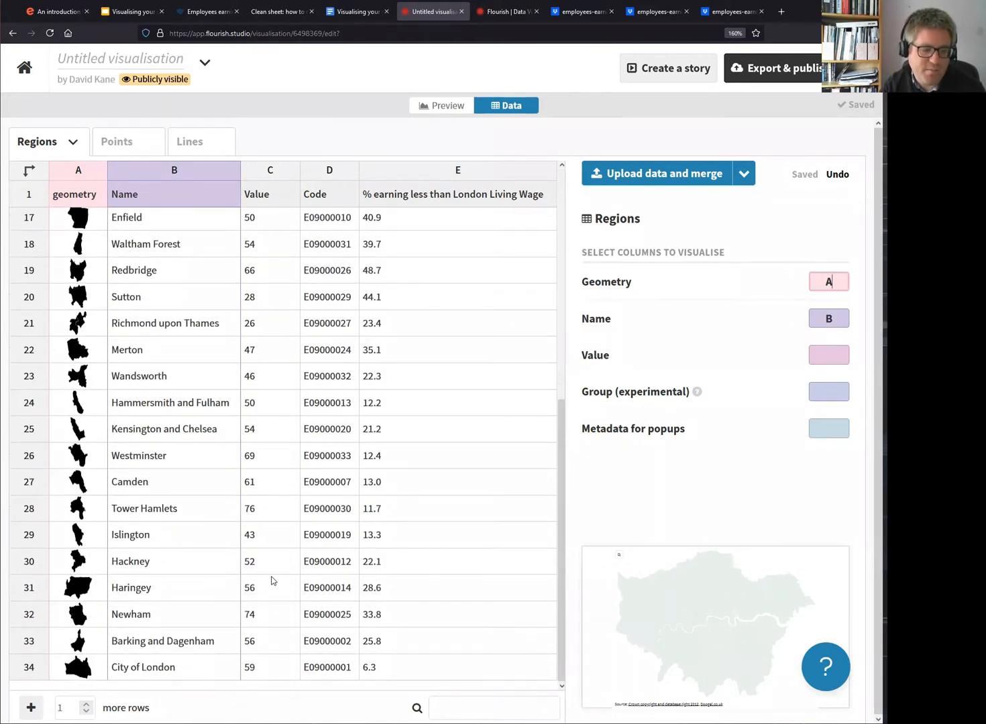
{"action": "scroll", "coordinate": [274, 571], "scroll_direction": "up", "scroll_amount": 10}
{"action": "scroll", "coordinate": [273, 571], "scroll_direction": "up", "scroll_amount": 2}
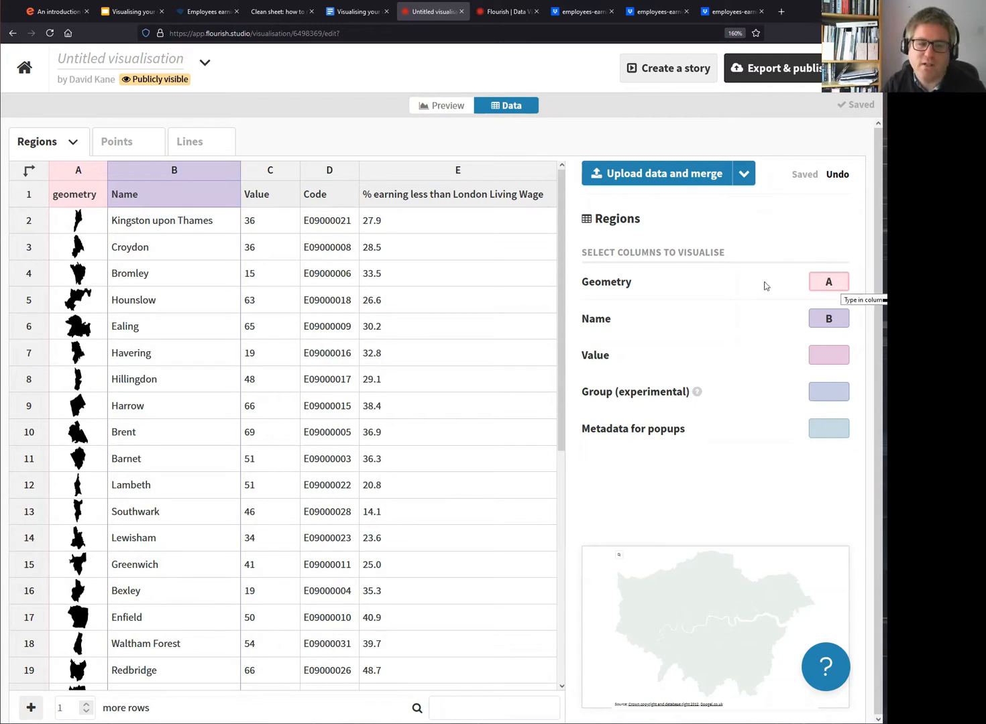
{"action": "double_click", "coordinate": [827, 282]}
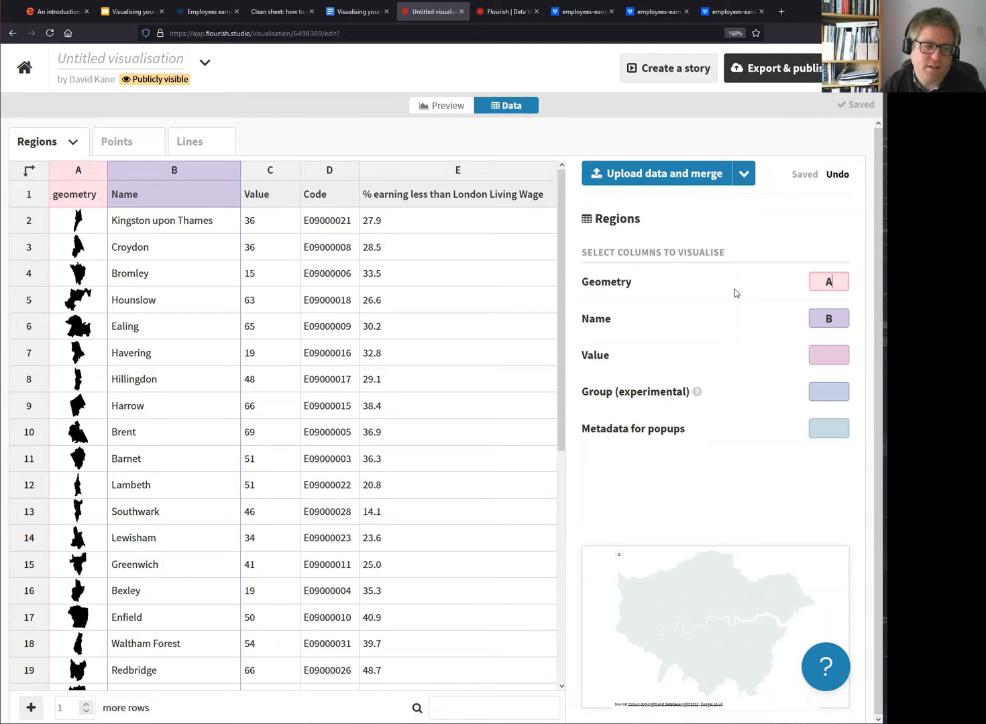
{"action": "left_click", "coordinate": [821, 314]}
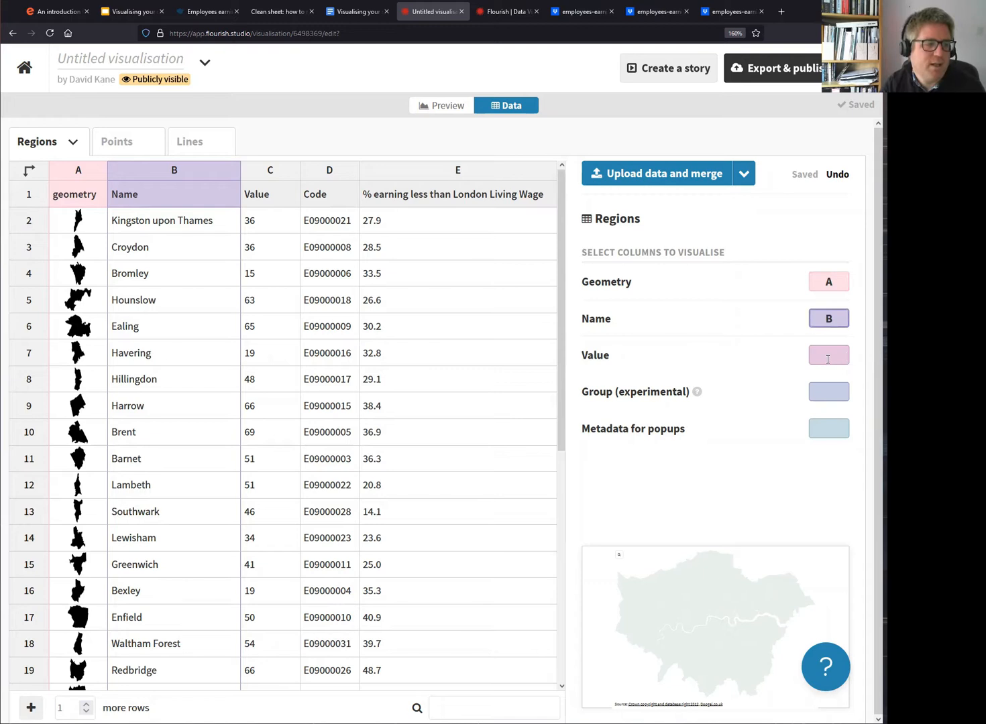
Assign column E, % earning less than London Living Wage, as the Value of the Regions sheet.
{"action": "left_click", "coordinate": [828, 360]}
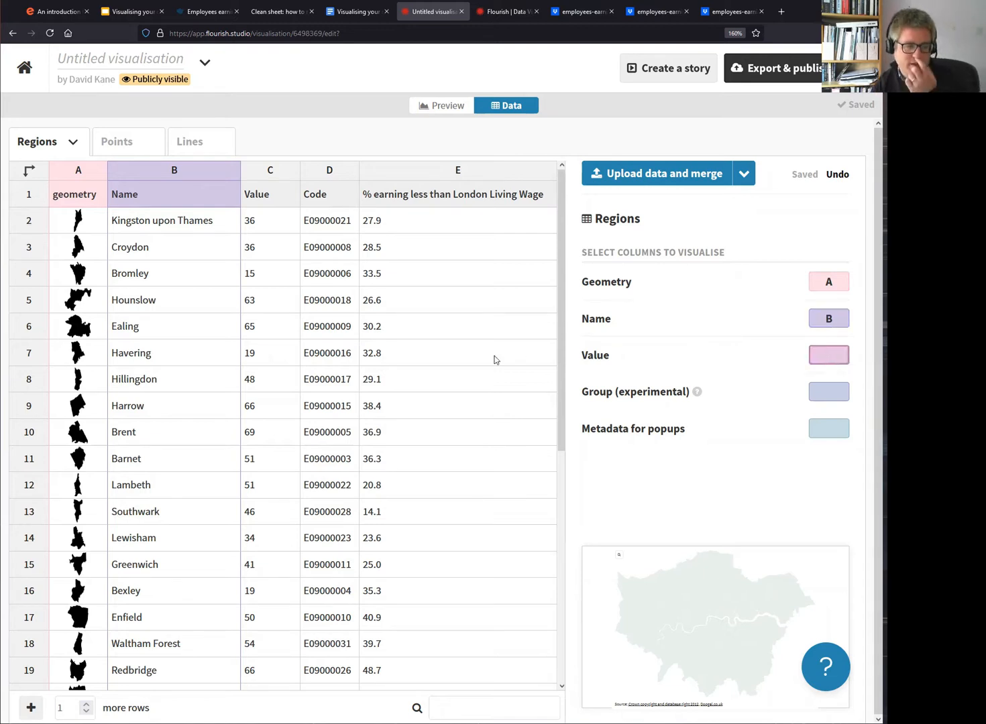
{"action": "left_click", "coordinate": [427, 195]}
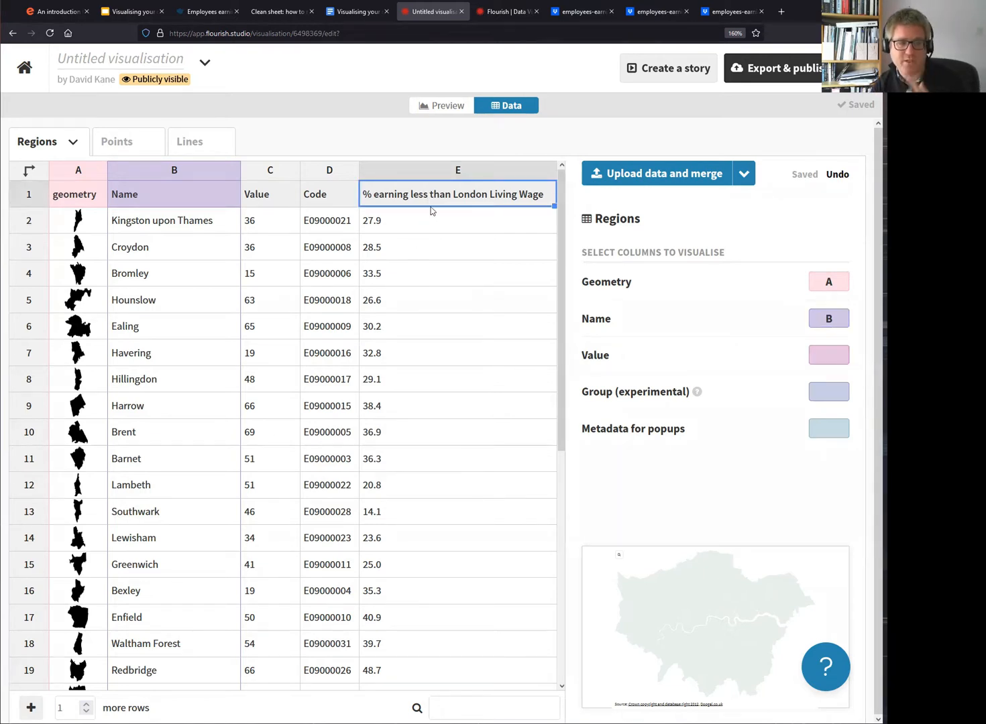
{"action": "left_click", "coordinate": [835, 358]}
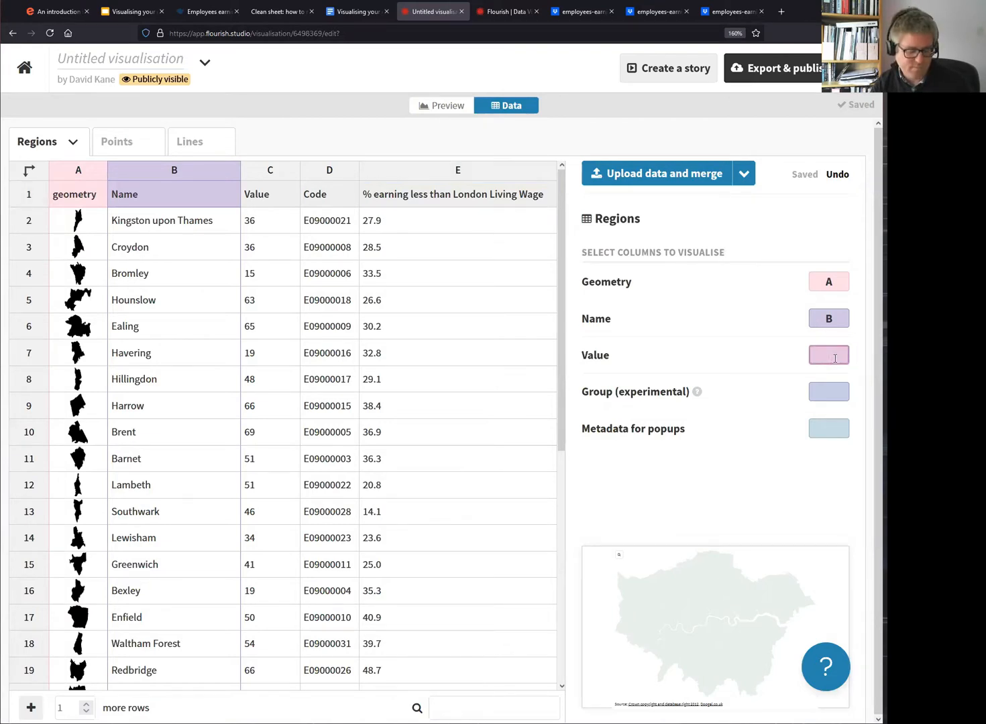
{"action": "type", "text": "E"}
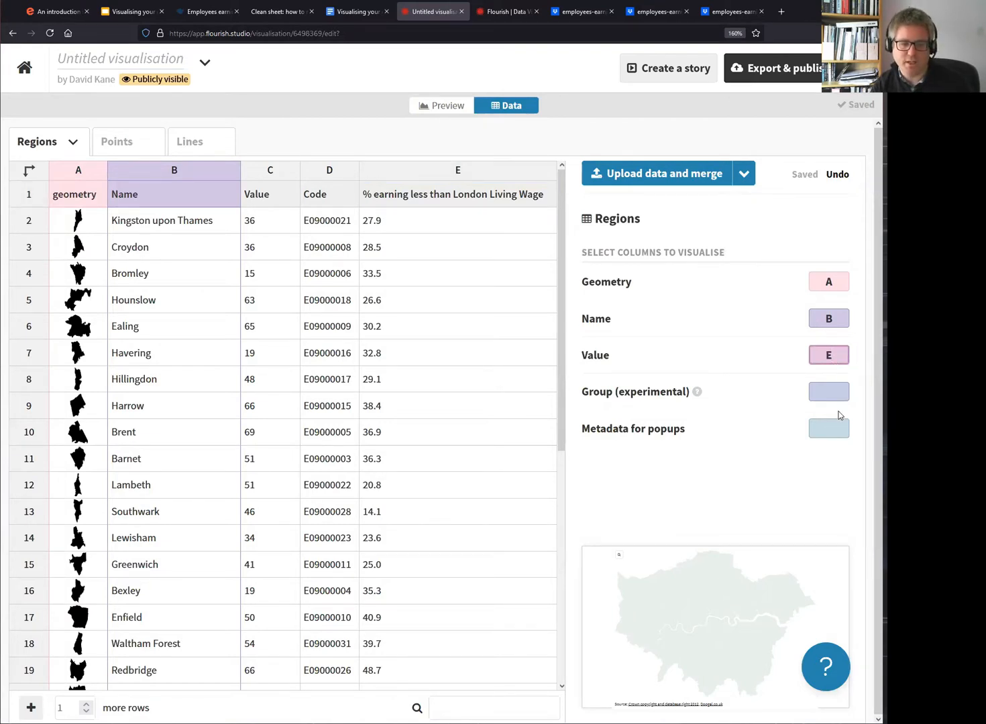
{"action": "key", "text": "Tab"}
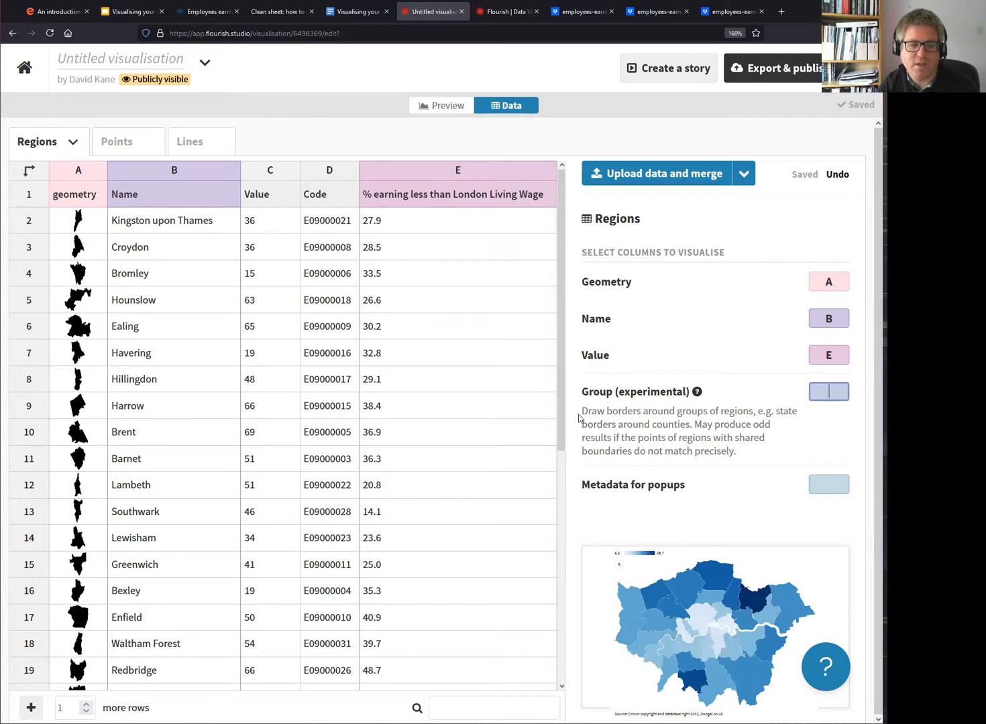
Read the Group option's description and assign column D, Code, as the metadata for popups.
{"action": "left_click_drag", "start_coordinate": [581, 411], "coordinate": [753, 466]}
{"action": "left_click", "coordinate": [754, 466]}
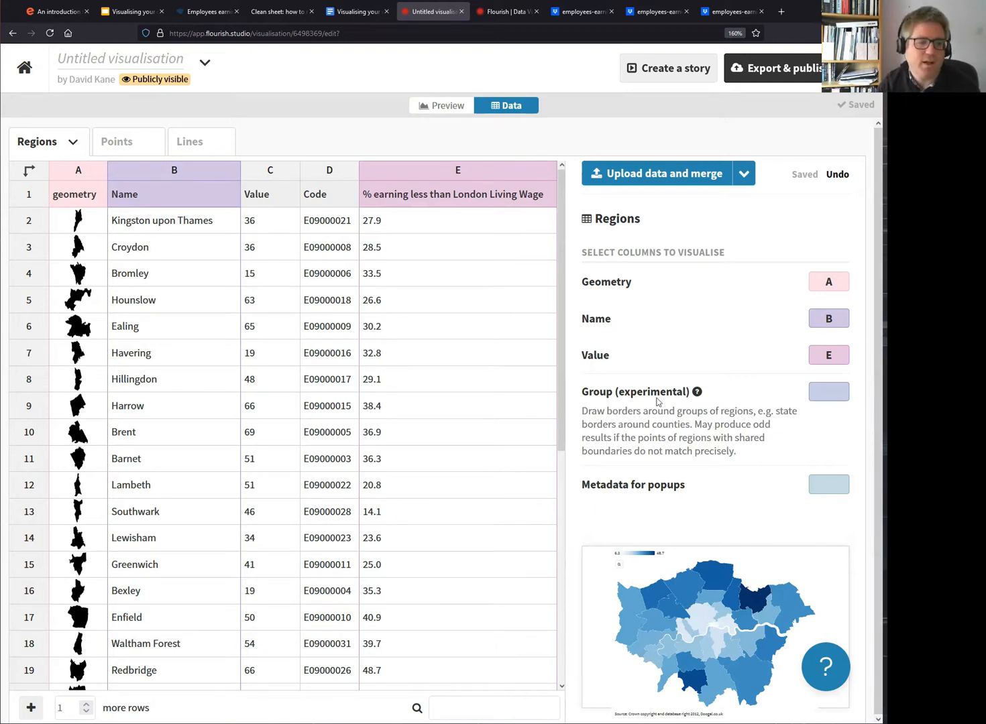
{"action": "triple_click", "coordinate": [653, 487]}
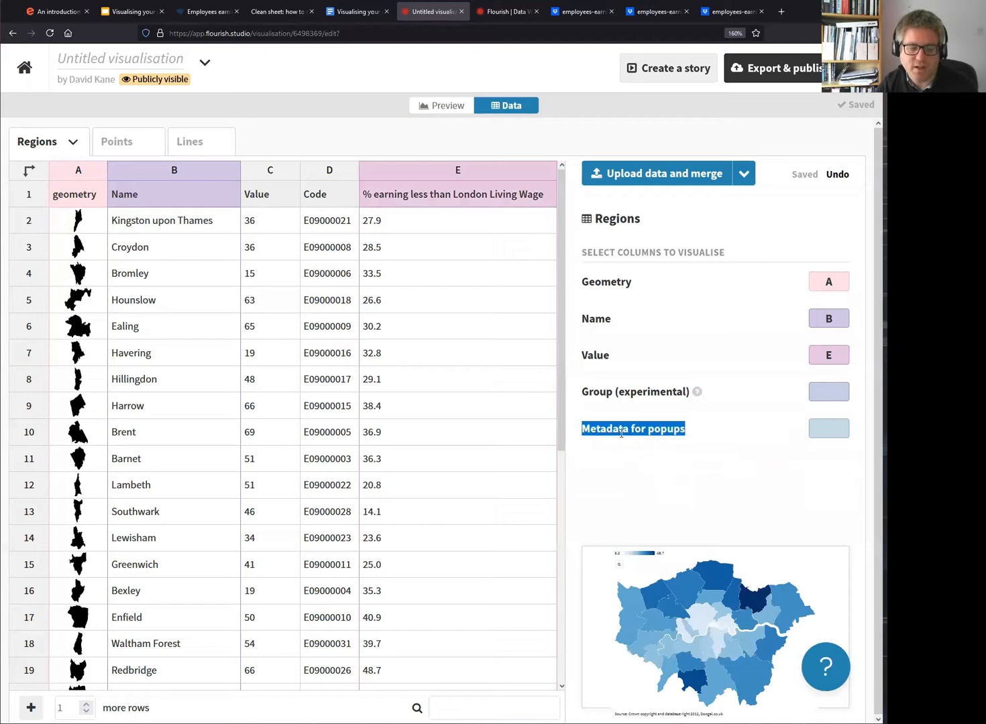
{"action": "left_click", "coordinate": [628, 427]}
{"action": "left_click_drag", "start_coordinate": [583, 428], "coordinate": [662, 431]}
{"action": "left_click", "coordinate": [680, 434]}
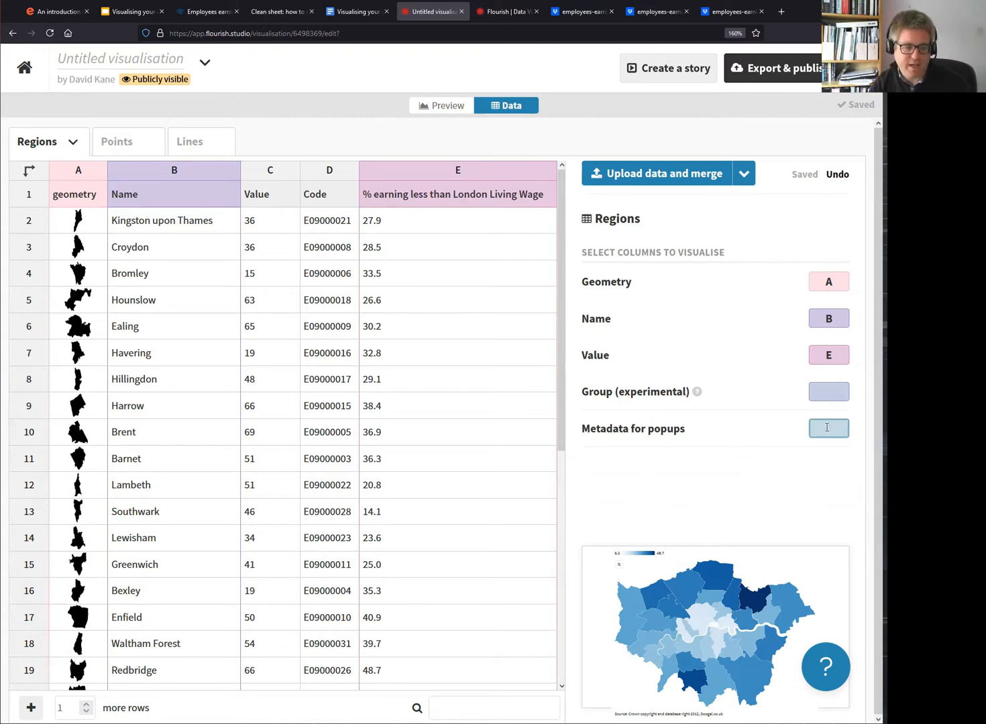
{"action": "type", "text": "D"}
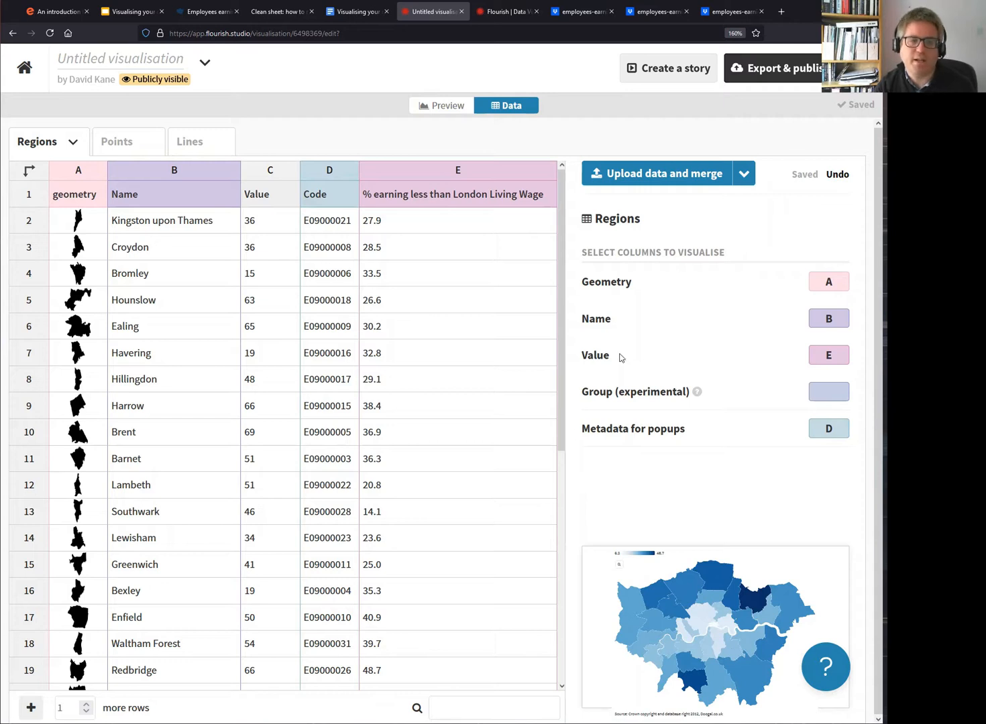
Preview the shaded borough map, collapse the Projection settings and inspect the popups of several boroughs.
{"action": "left_click", "coordinate": [444, 116]}
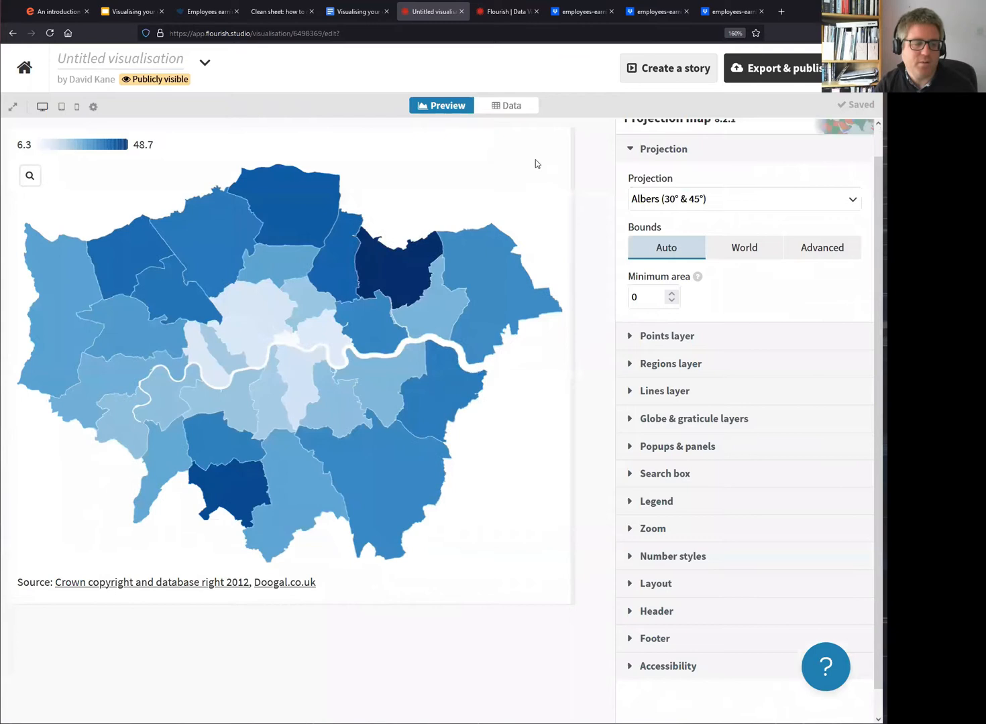
{"action": "mouse_move", "coordinate": [240, 493]}
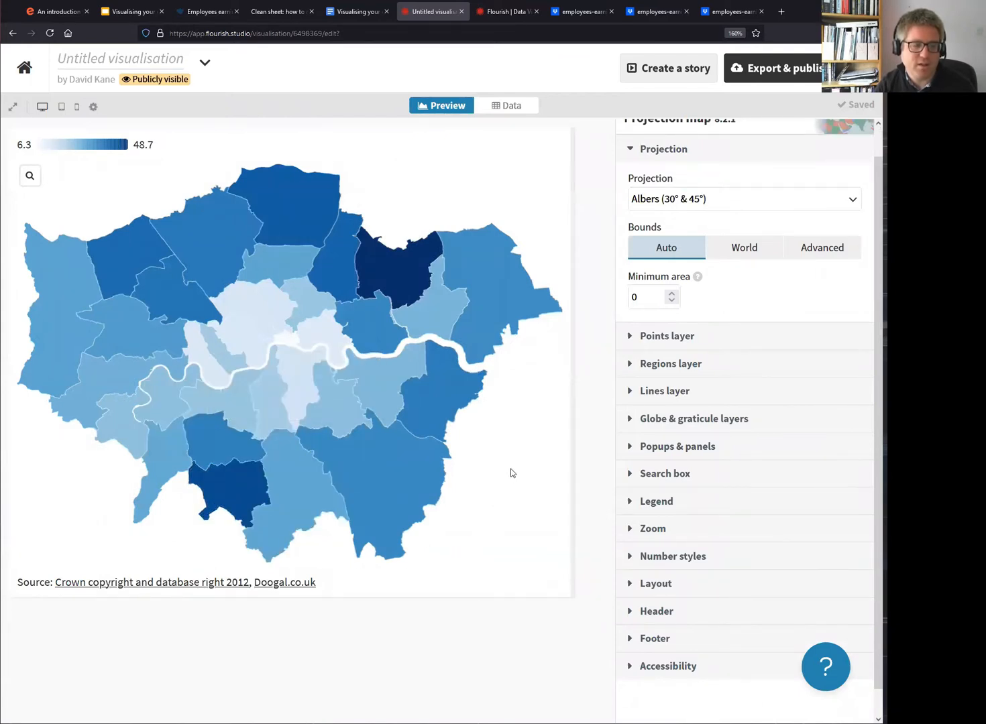
{"action": "mouse_move", "coordinate": [392, 262]}
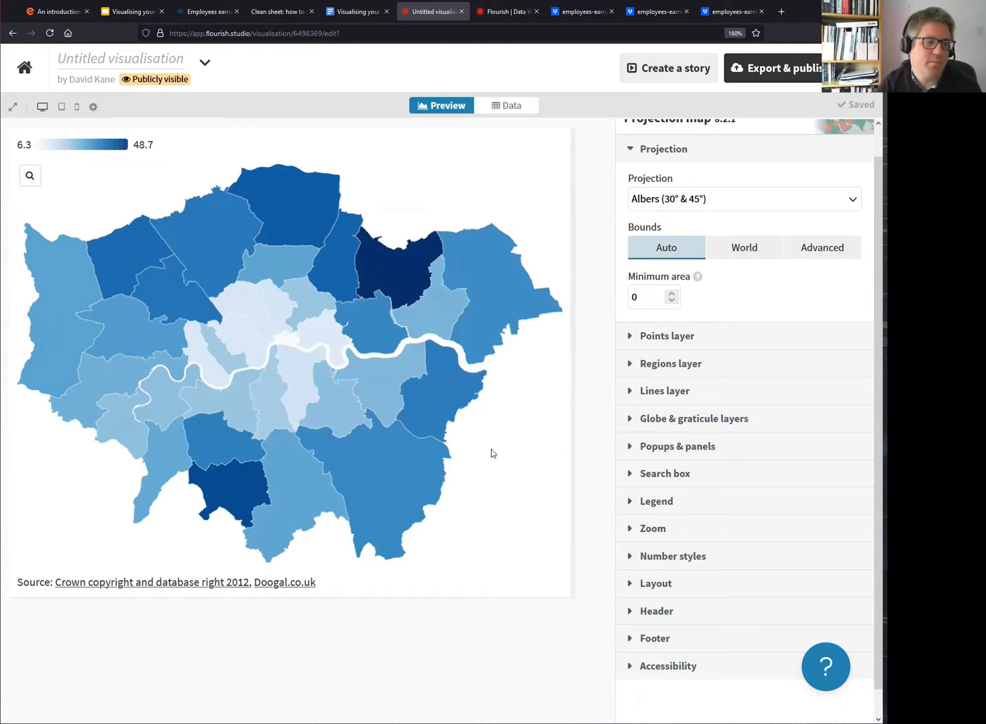
{"action": "mouse_move", "coordinate": [288, 345]}
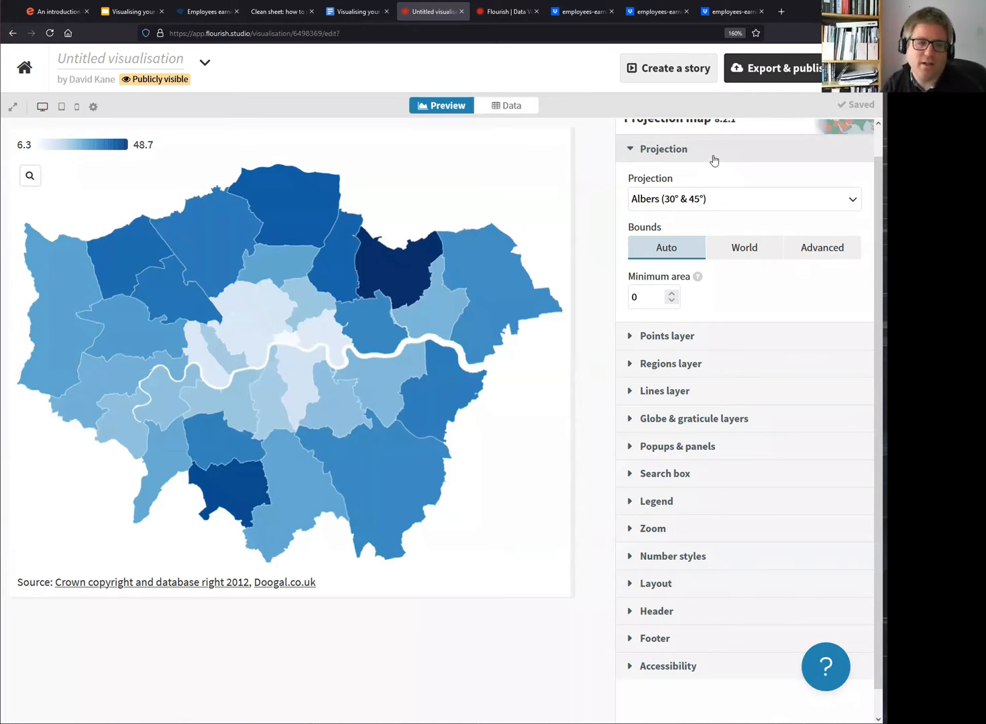
{"action": "left_click", "coordinate": [714, 160]}
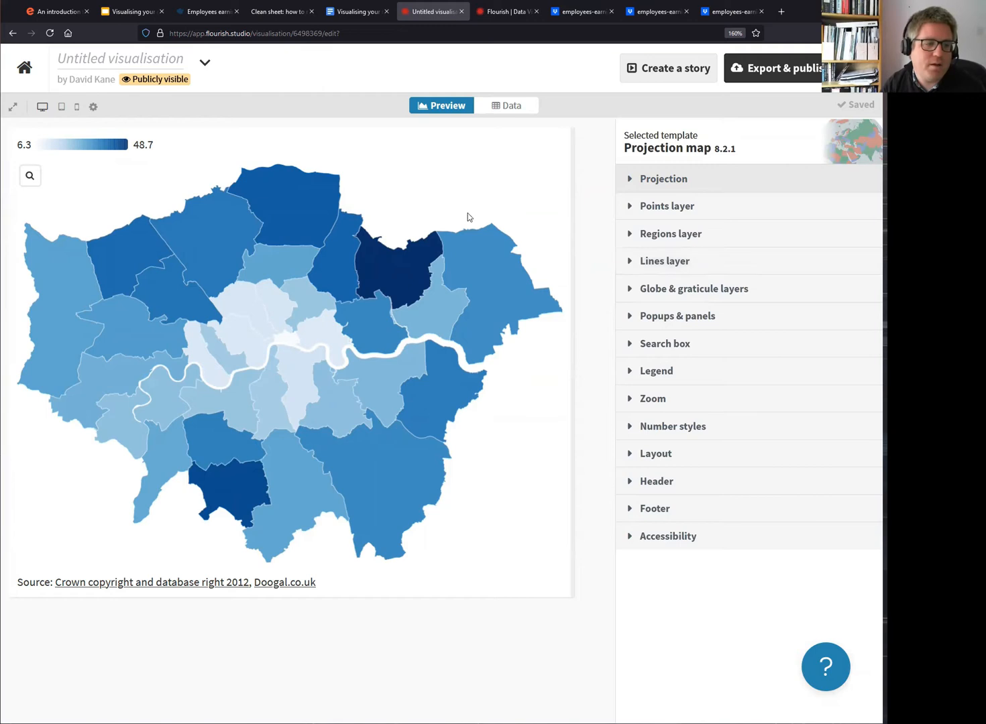
{"action": "mouse_move", "coordinate": [184, 266]}
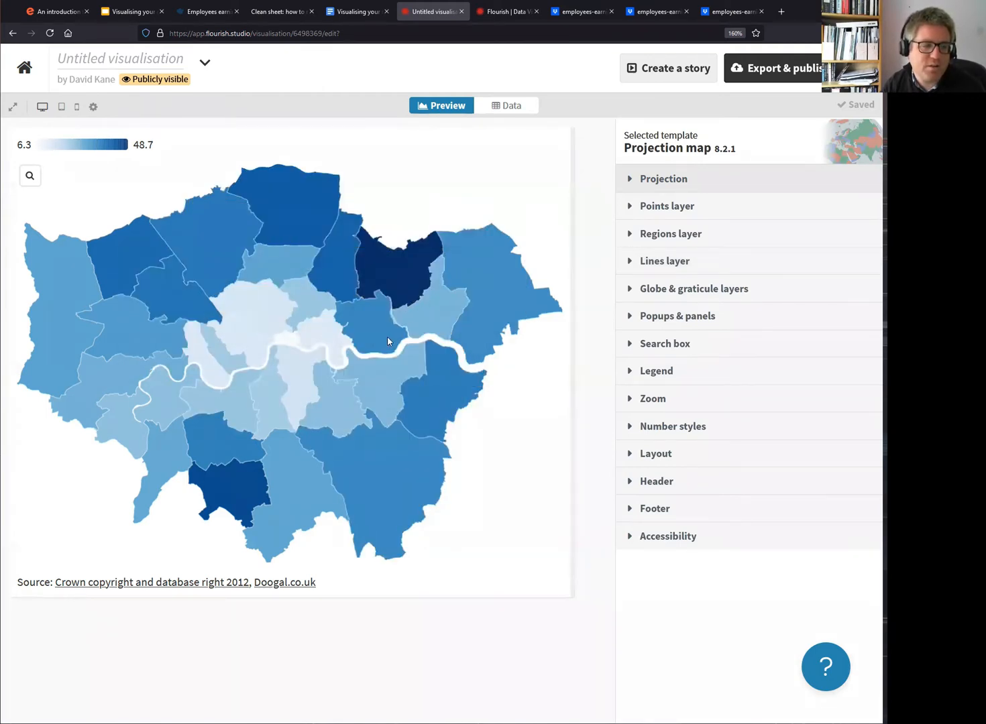
{"action": "mouse_move", "coordinate": [387, 343]}
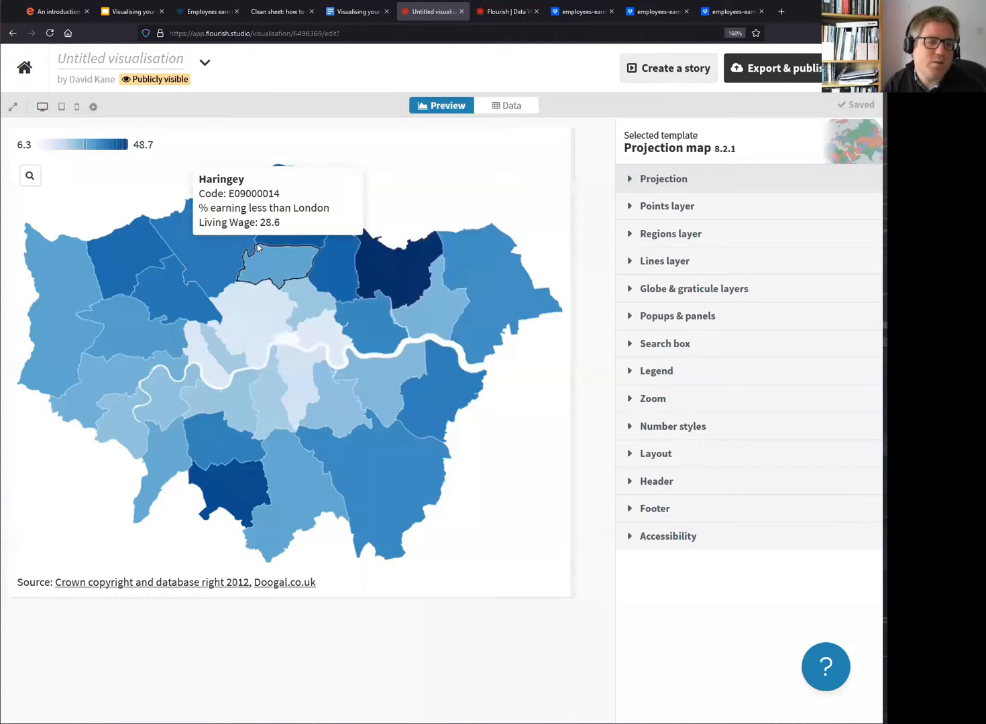
{"action": "mouse_move", "coordinate": [218, 253]}
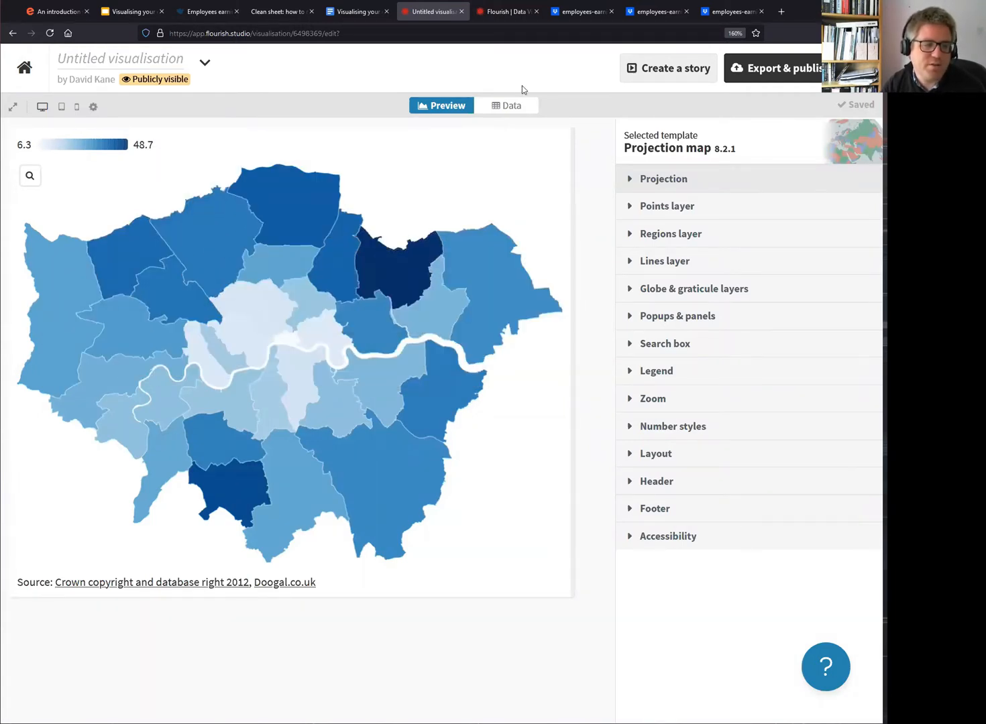
Delete rows 6 to 13, Ealing through Southwark, from the Regions sheet and preview the map.
{"action": "left_click", "coordinate": [512, 107]}
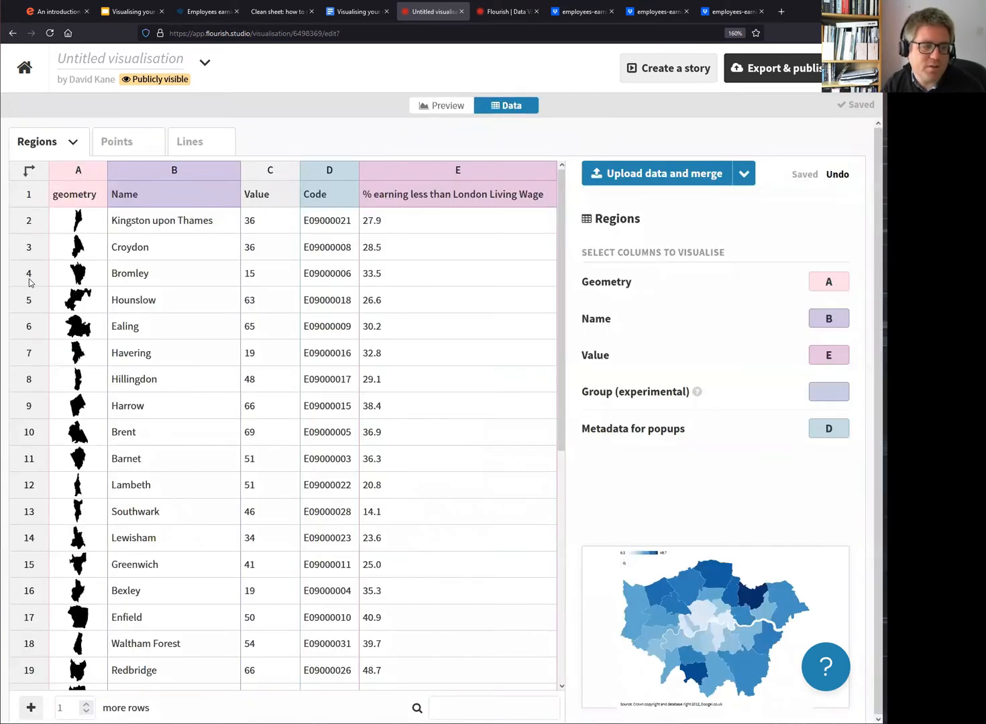
{"action": "left_click", "coordinate": [30, 324]}
{"action": "scroll", "coordinate": [156, 499], "scroll_direction": "down", "scroll_amount": 1}
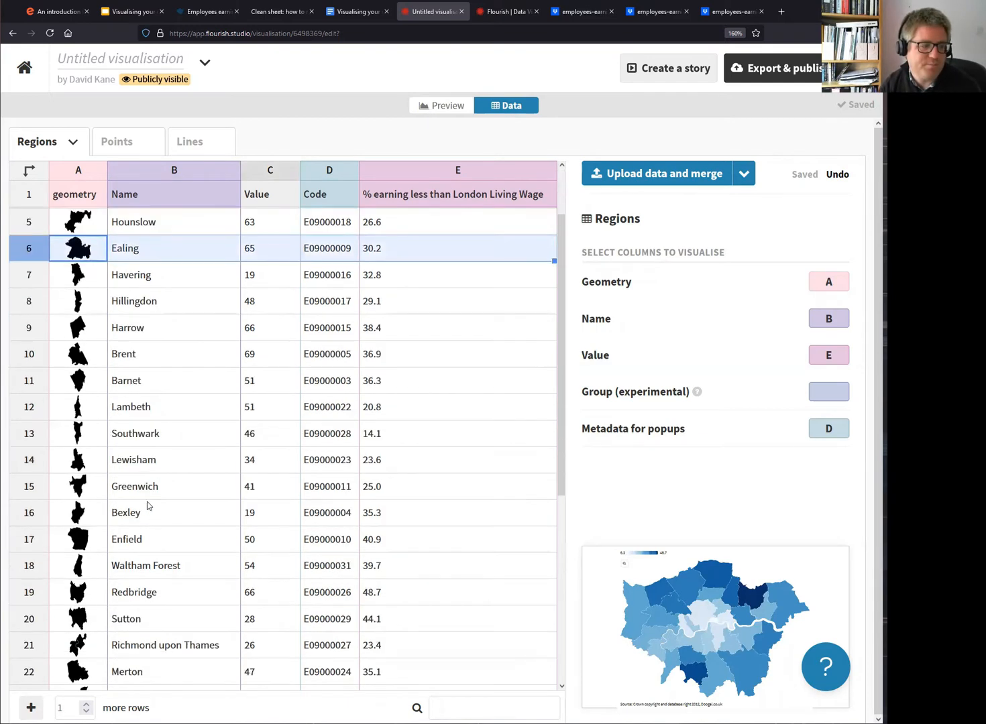
{"action": "left_click", "coordinate": [28, 440], "text": "shift"}
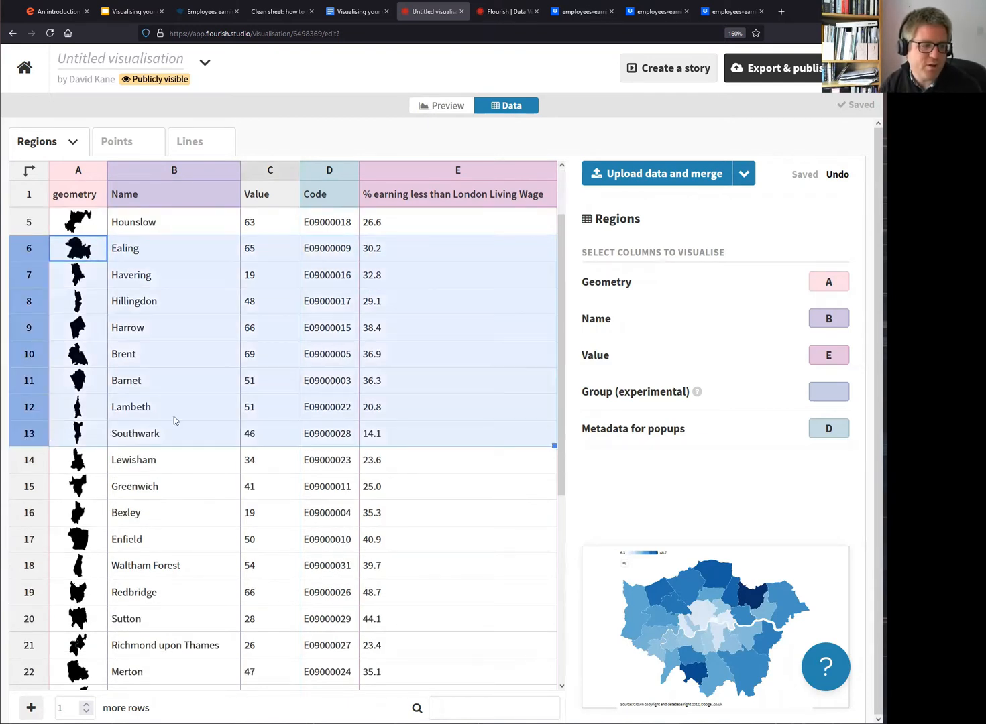
{"action": "right_click", "coordinate": [262, 401]}
{"action": "left_click", "coordinate": [305, 489]}
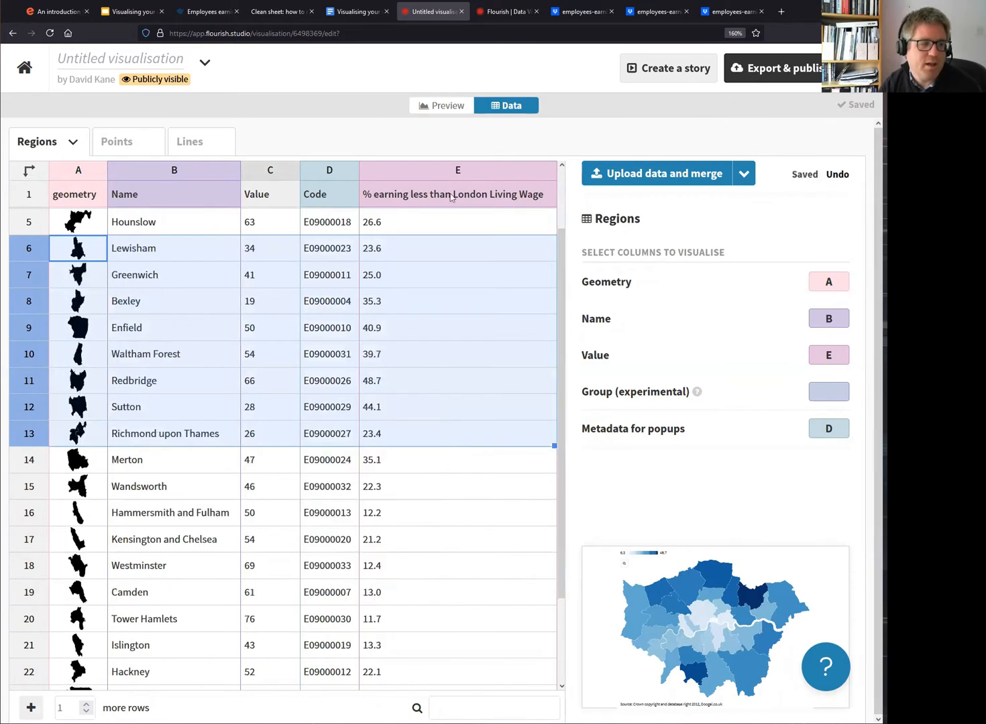
{"action": "left_click", "coordinate": [444, 110]}
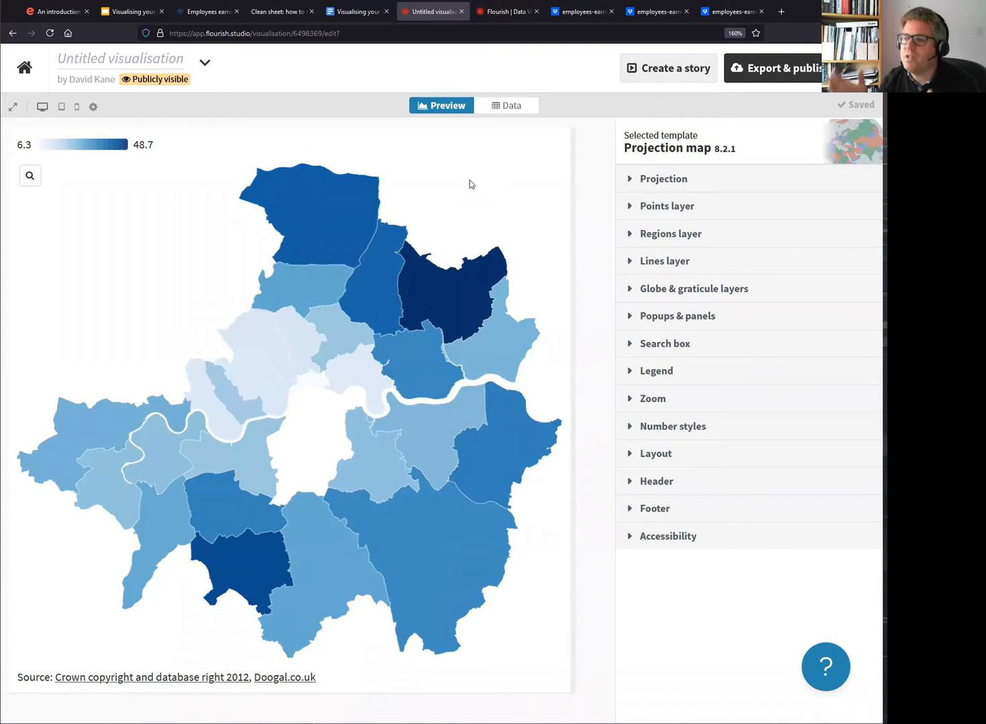
{"action": "mouse_move", "coordinate": [444, 305]}
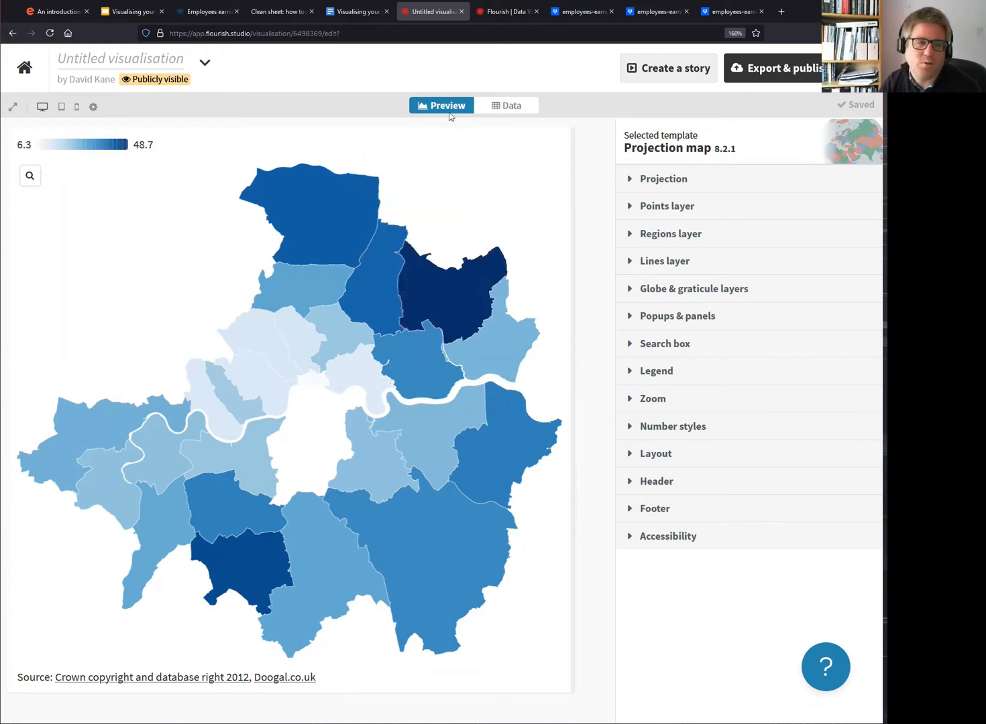
Undo the row deletion in the Regions sheet and preview the full borough map again.
{"action": "left_click", "coordinate": [504, 105]}
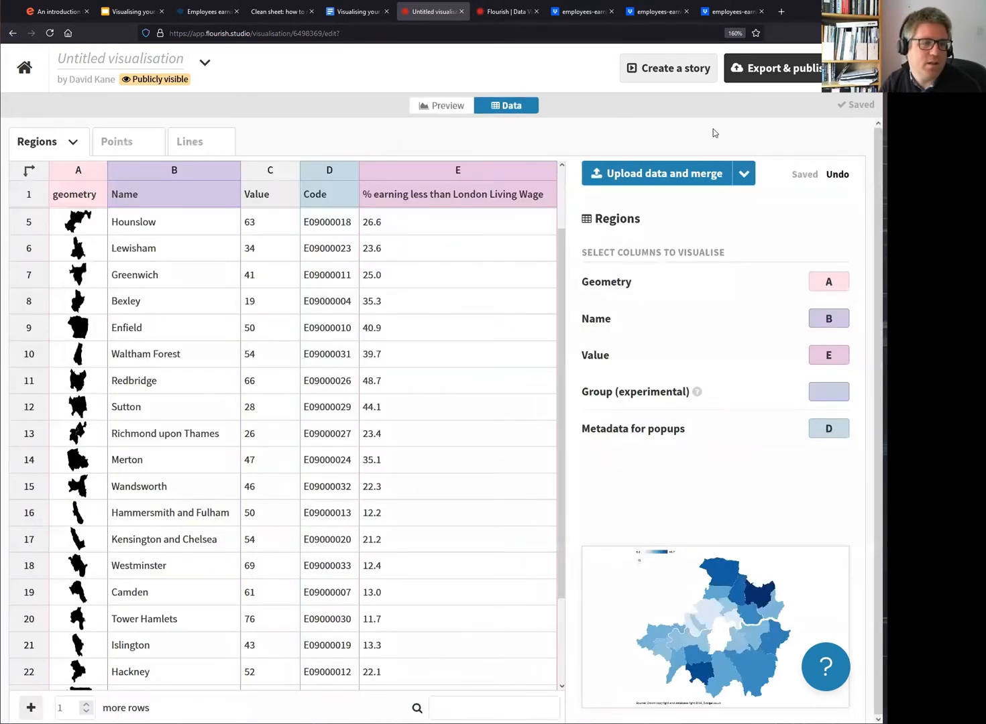
{"action": "left_click", "coordinate": [837, 175]}
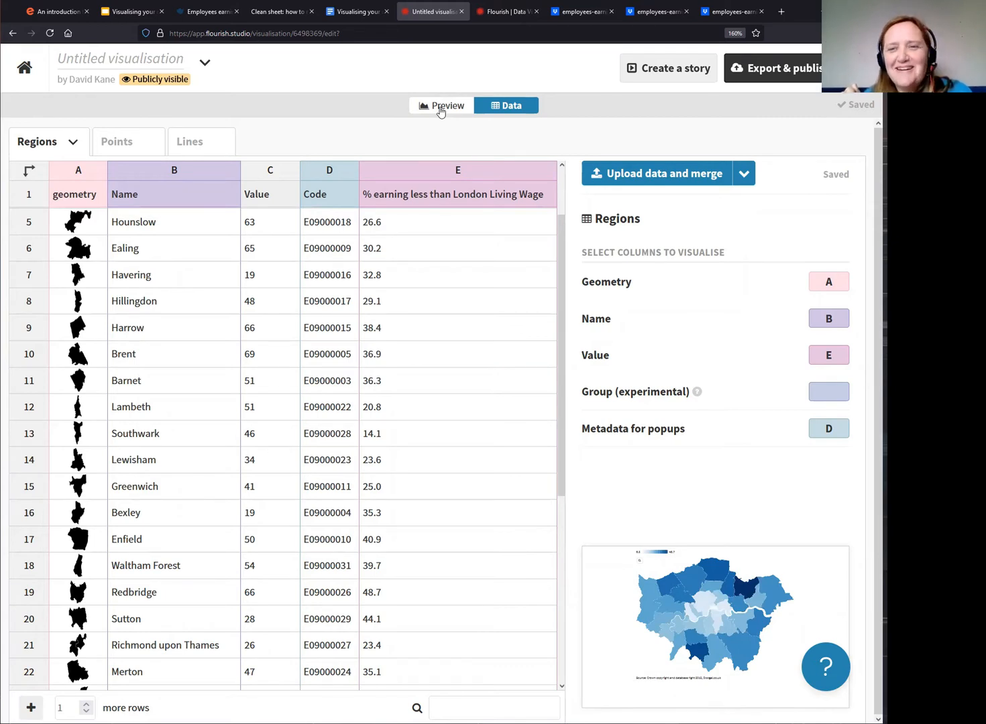
{"action": "left_click", "coordinate": [441, 110]}
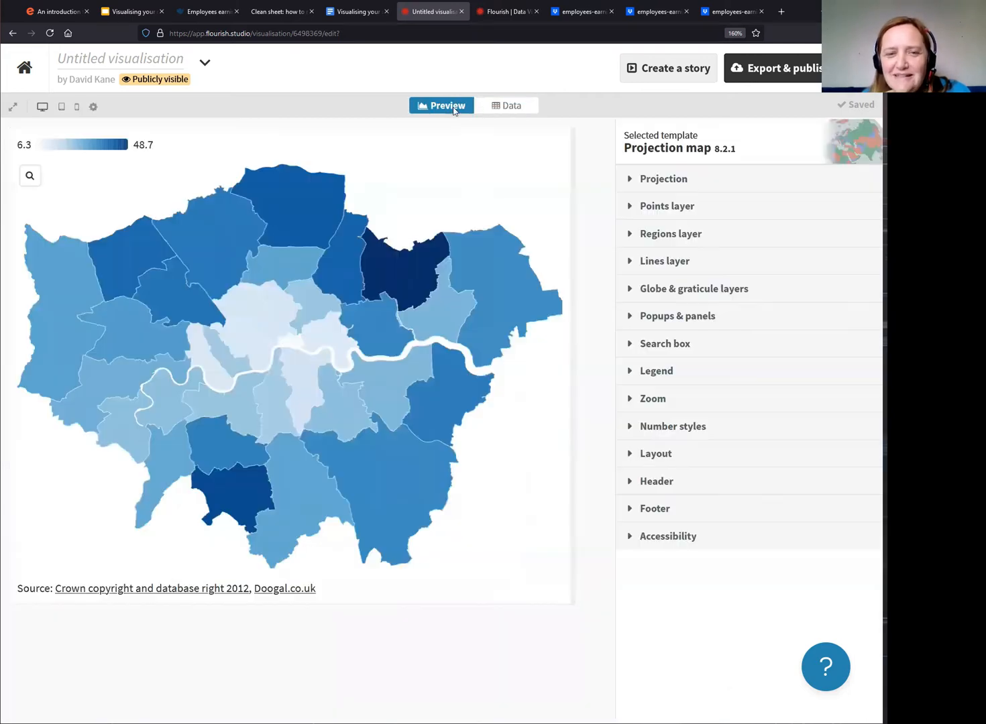
{"action": "left_click", "coordinate": [502, 110]}
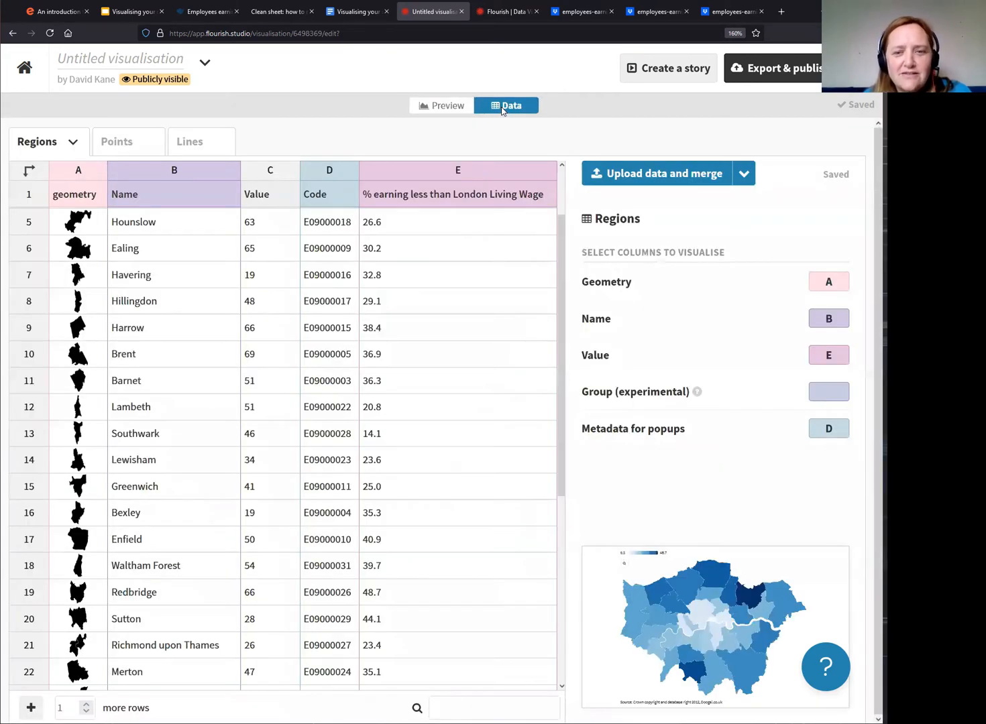
{"action": "left_click", "coordinate": [449, 105]}
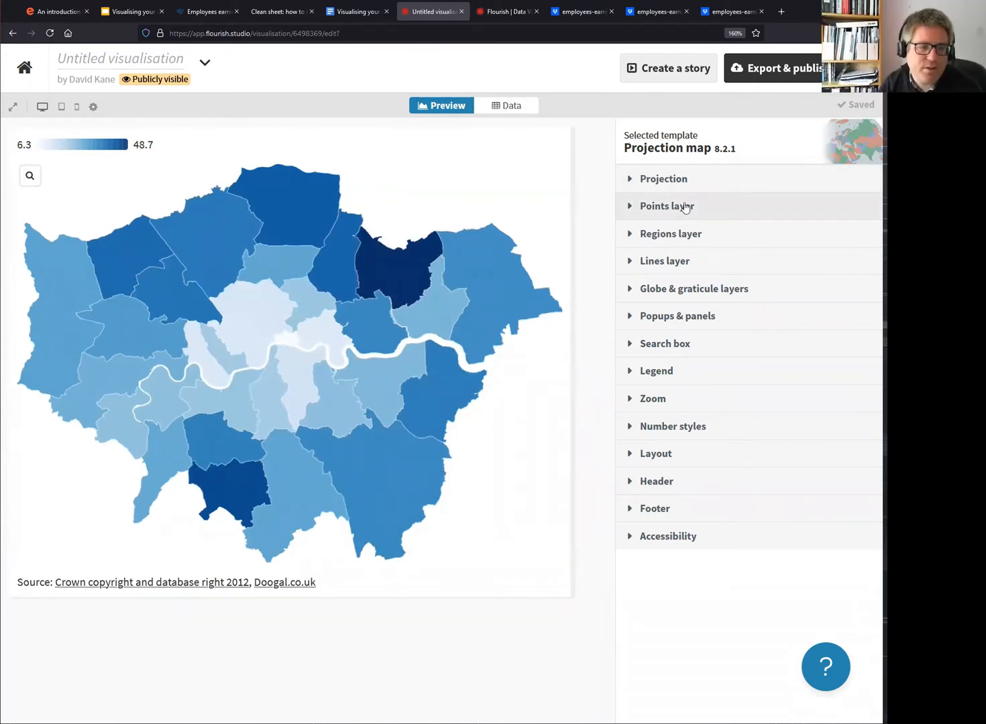
Open the Regions layer settings, switch the borough outlines off and turn them back on.
{"action": "left_click", "coordinate": [690, 247]}
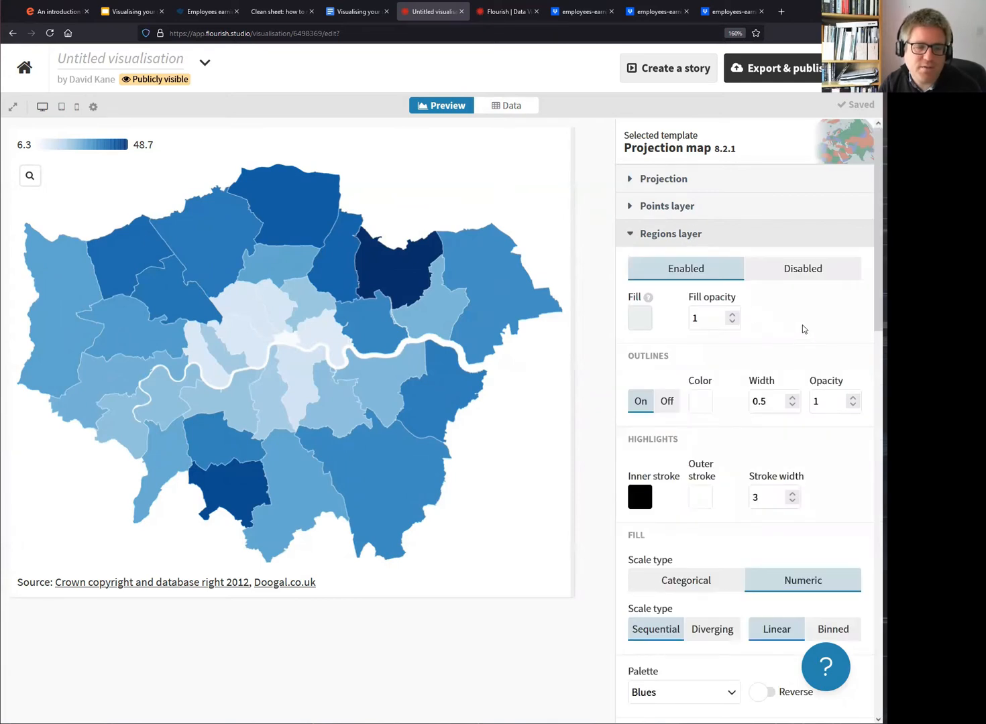
{"action": "scroll", "coordinate": [803, 323], "scroll_direction": "down", "scroll_amount": 4}
{"action": "scroll", "coordinate": [785, 305], "scroll_direction": "up", "scroll_amount": 4}
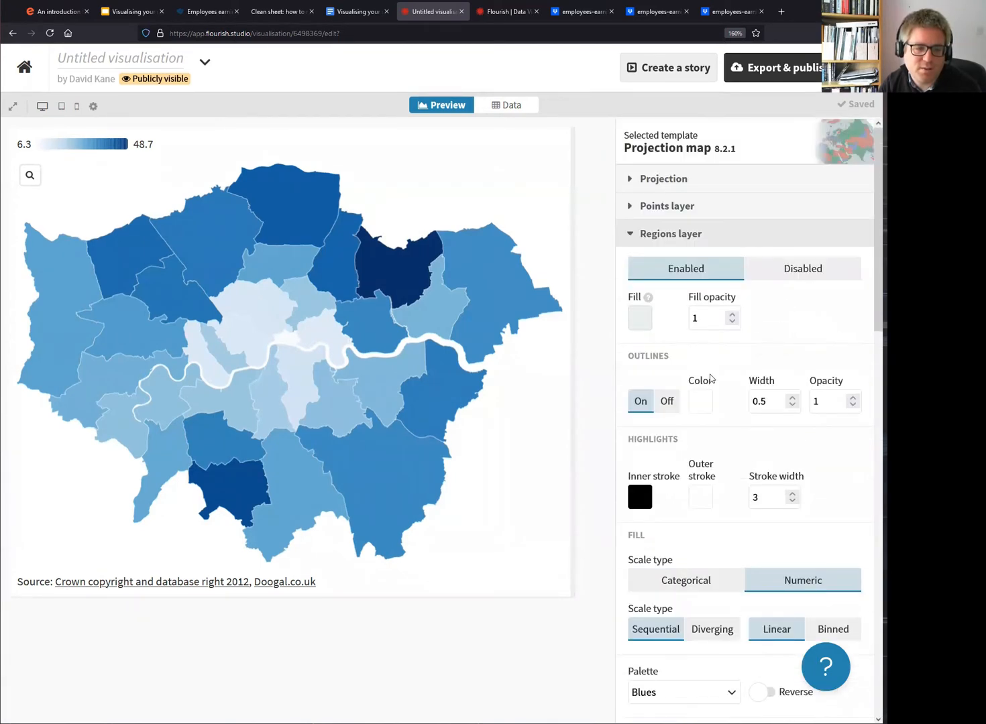
{"action": "double_click", "coordinate": [667, 401]}
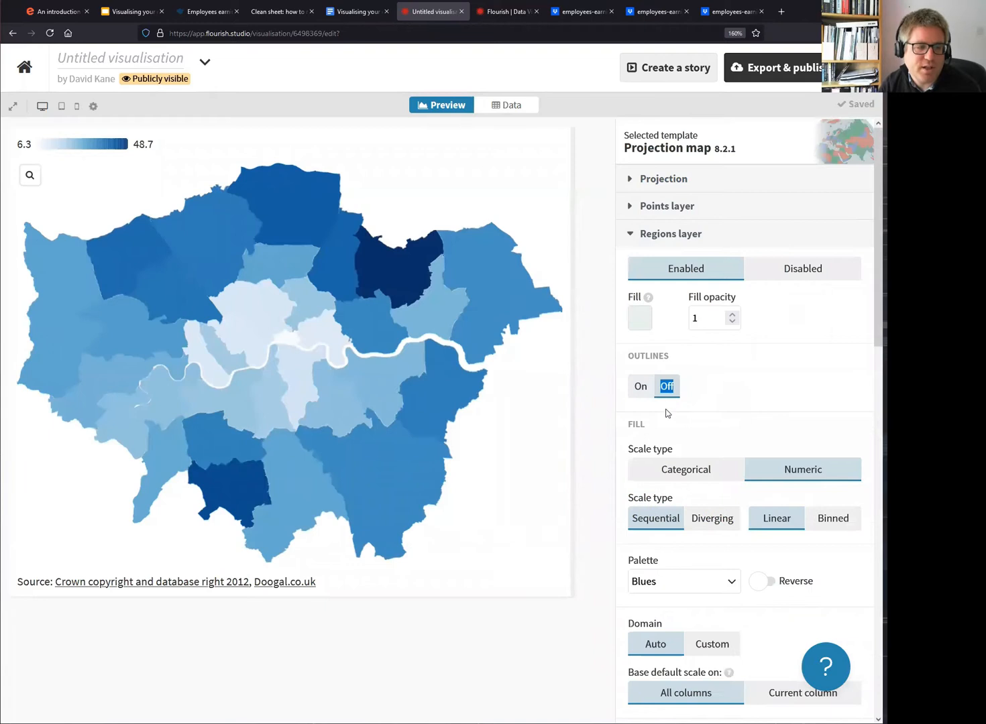
{"action": "left_click", "coordinate": [643, 395]}
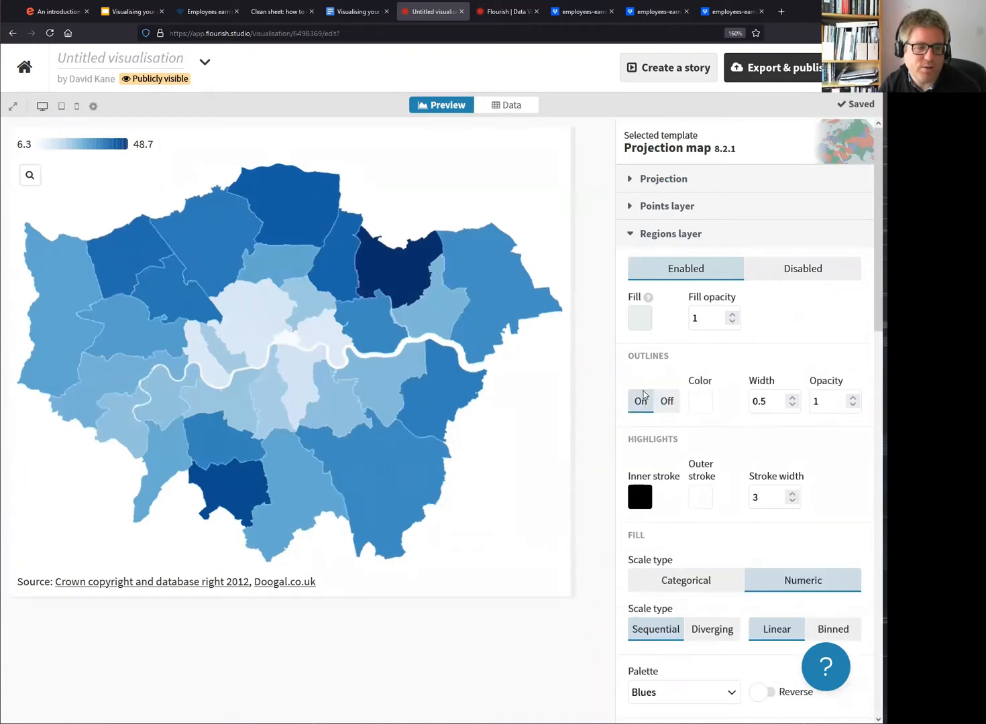
Clear Ealing's value in the % earning less than London Living Wage column and check Ealing's popup on the map.
{"action": "left_click", "coordinate": [506, 107]}
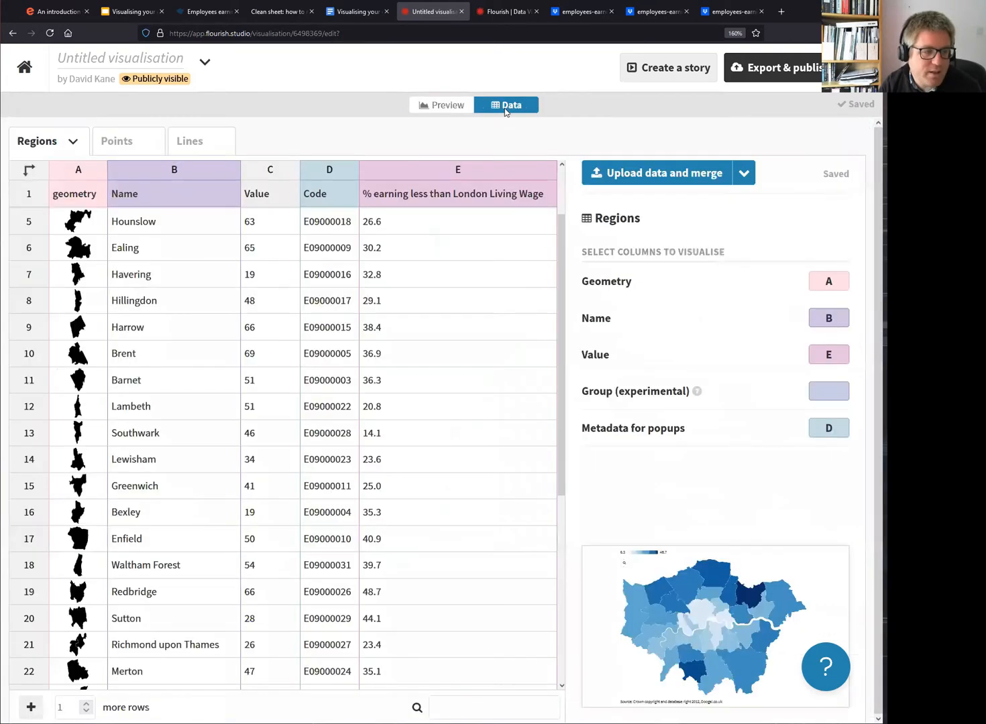
{"action": "left_click", "coordinate": [396, 256]}
{"action": "key", "text": "Delete"}
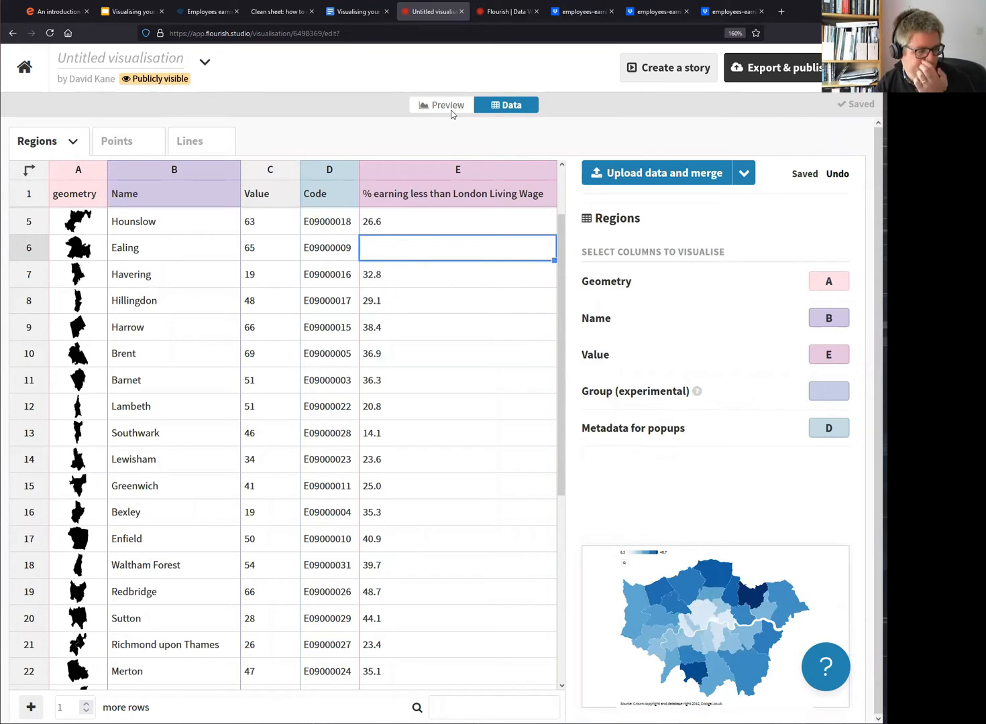
{"action": "left_click", "coordinate": [451, 114]}
{"action": "mouse_move", "coordinate": [121, 332]}
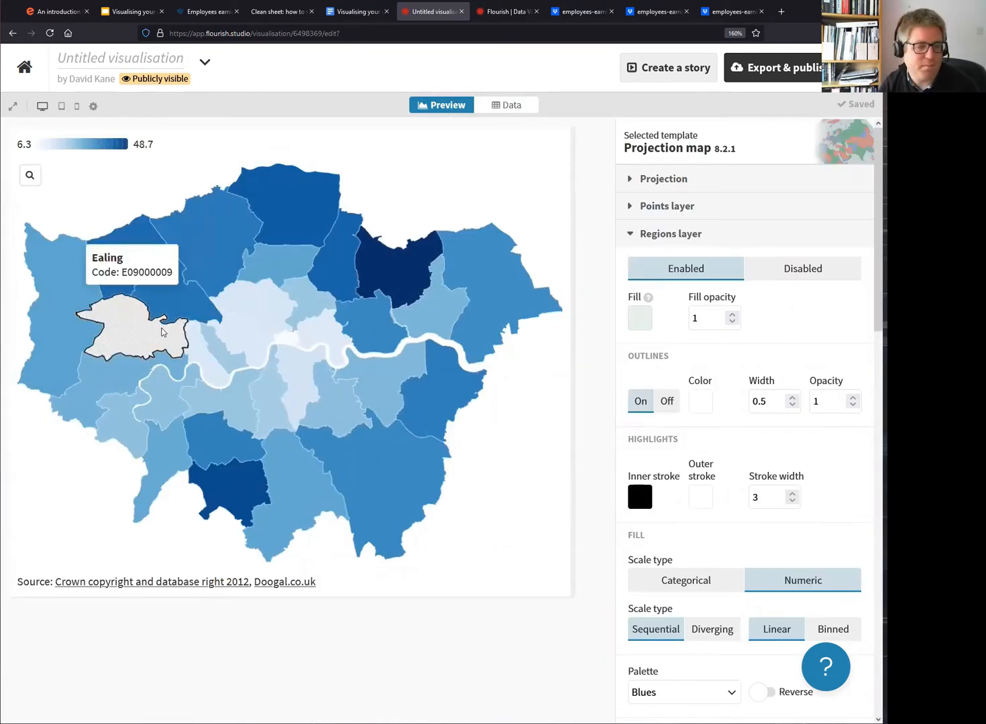
Try making regions with missing values transparent, and restore the missing values action to Use a pattern.
{"action": "scroll", "coordinate": [714, 448], "scroll_direction": "down", "scroll_amount": 3}
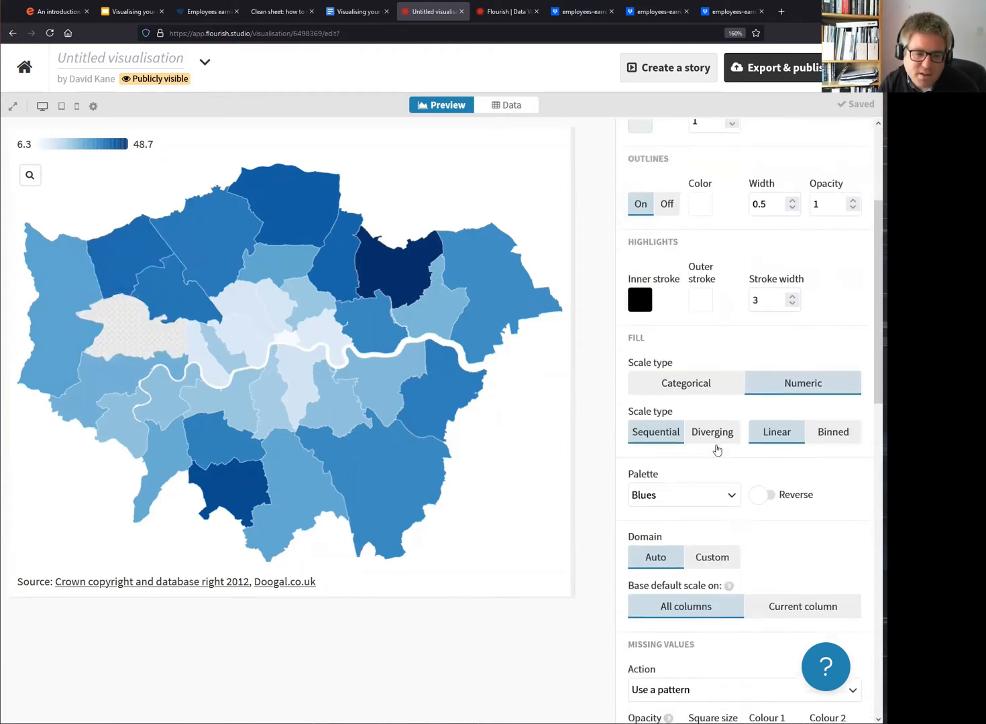
{"action": "scroll", "coordinate": [716, 449], "scroll_direction": "down", "scroll_amount": 5}
{"action": "triple_click", "coordinate": [647, 354]}
{"action": "left_click", "coordinate": [717, 354]}
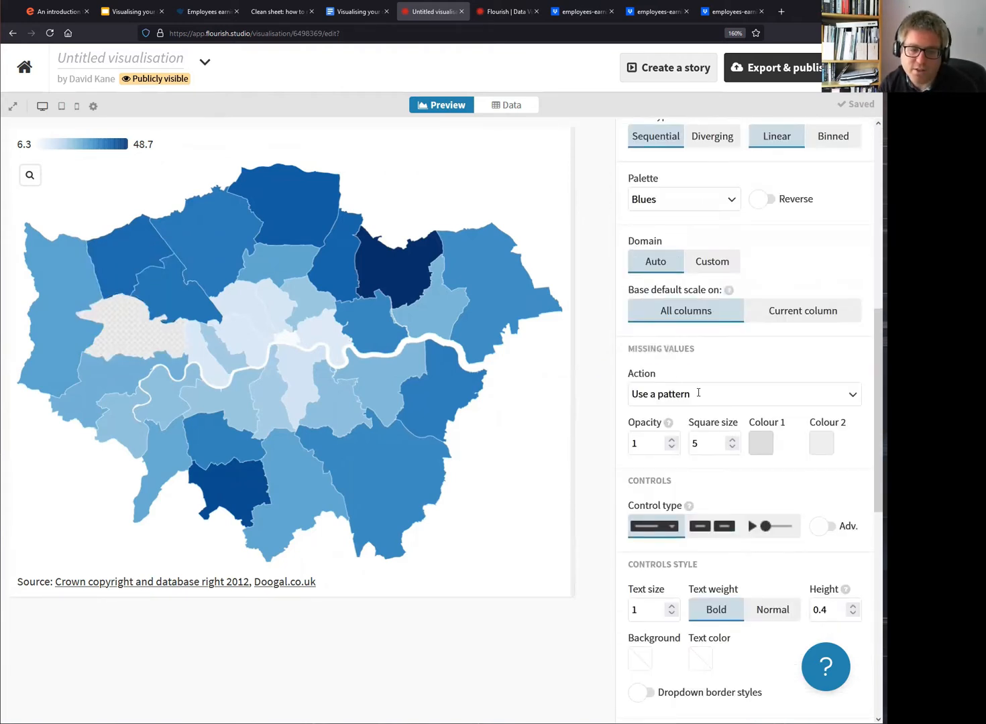
{"action": "left_click", "coordinate": [852, 393]}
{"action": "left_click", "coordinate": [810, 449]}
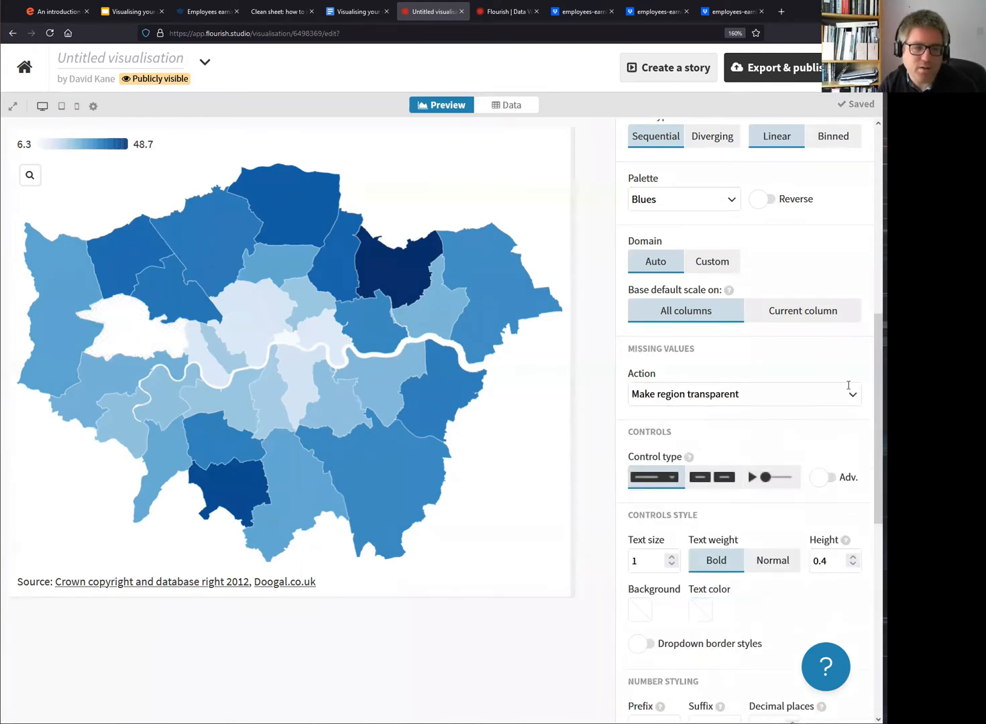
{"action": "left_click", "coordinate": [849, 393]}
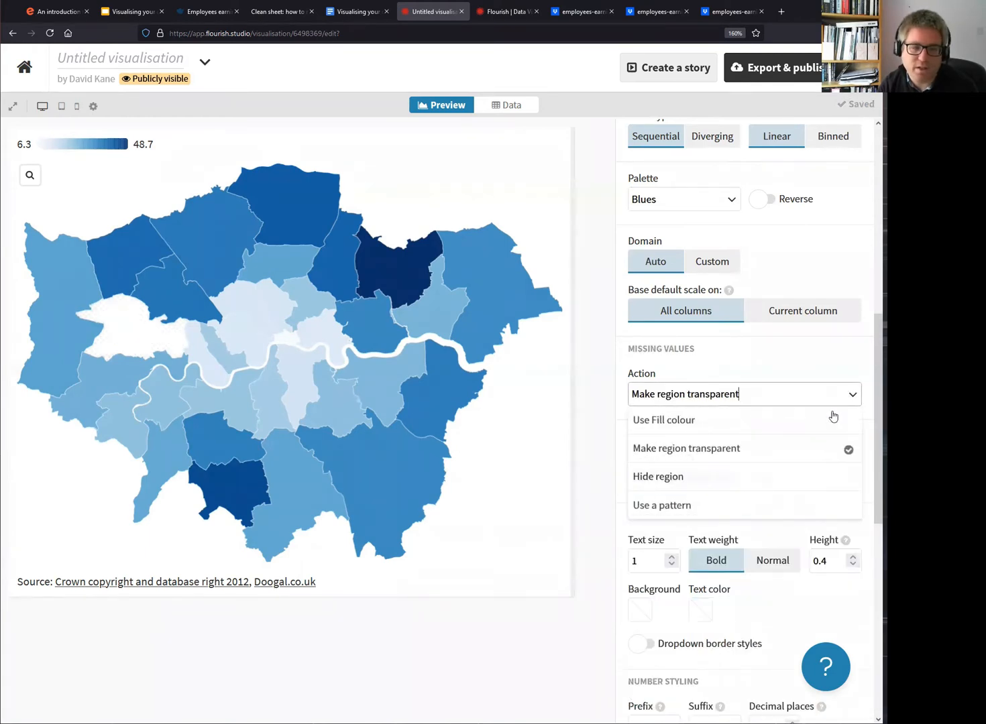
{"action": "left_click", "coordinate": [788, 505]}
Change the region fill colour palette to Viridis.
{"action": "scroll", "coordinate": [671, 354], "scroll_direction": "up", "scroll_amount": 6}
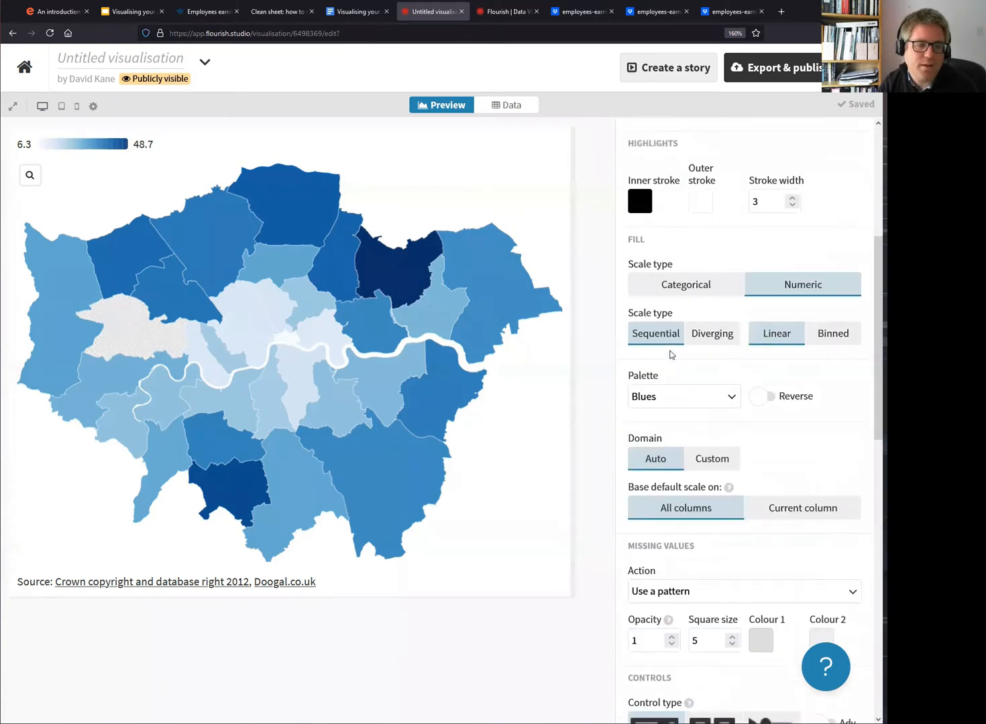
{"action": "scroll", "coordinate": [671, 352], "scroll_direction": "down", "scroll_amount": 2}
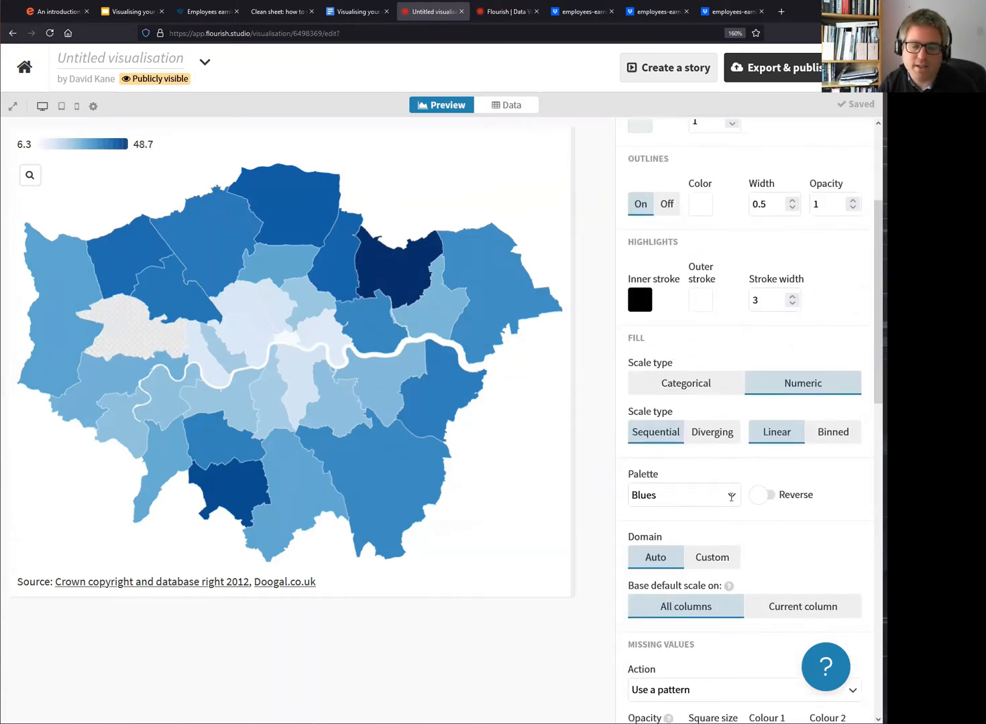
{"action": "left_click", "coordinate": [731, 497]}
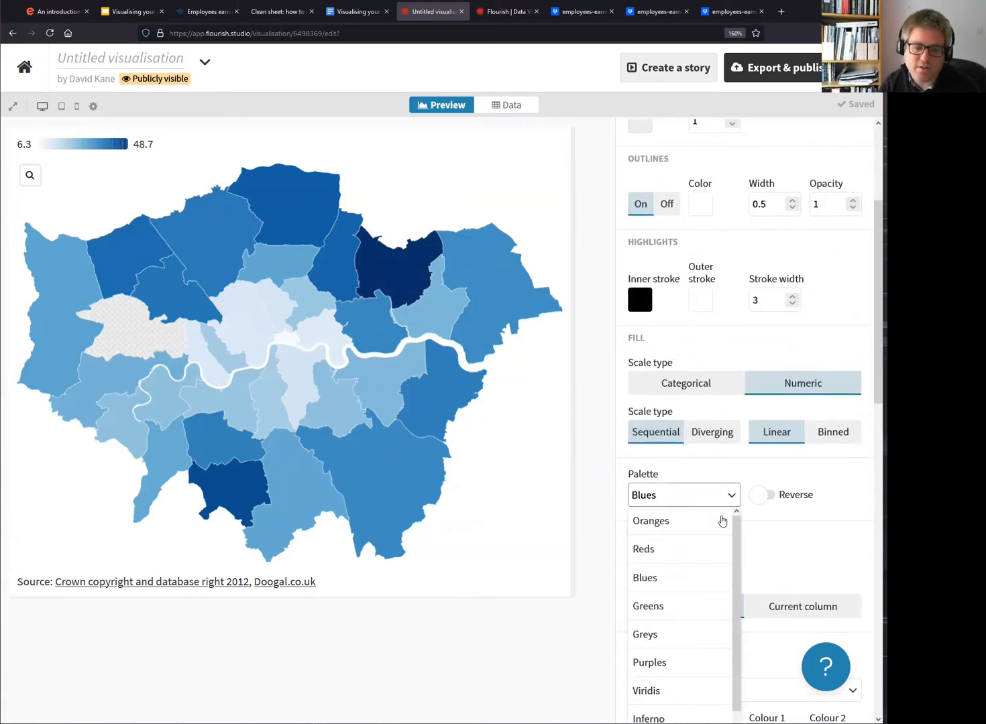
{"action": "left_click", "coordinate": [665, 688]}
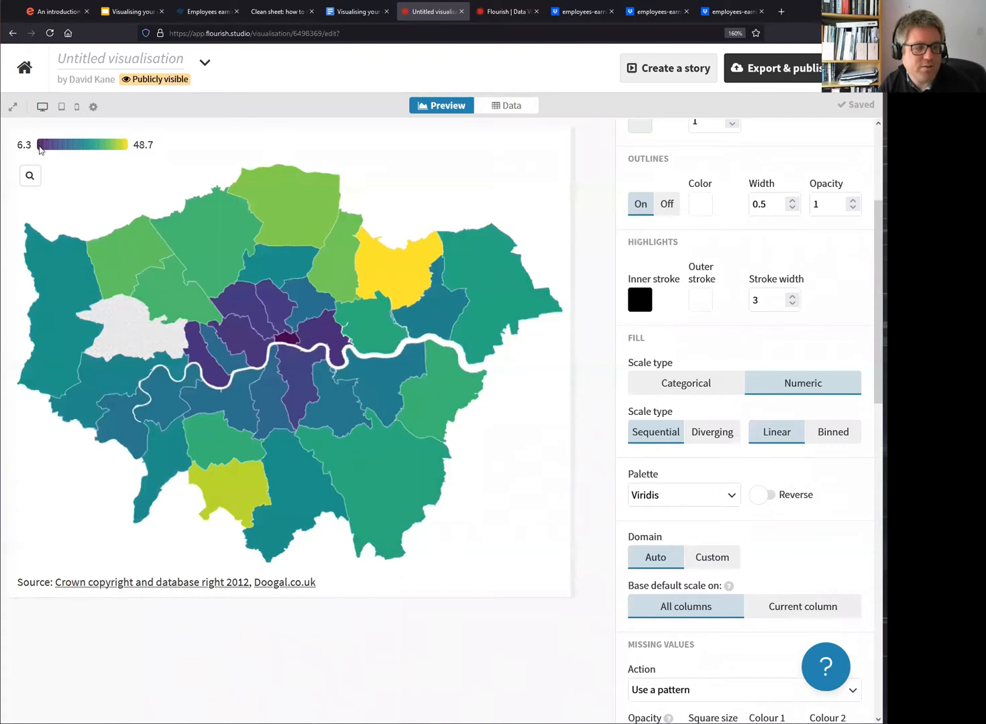
Try a Binned region fill scale with Quantile binning mode, and return the scale to Linear.
{"action": "left_click", "coordinate": [853, 432]}
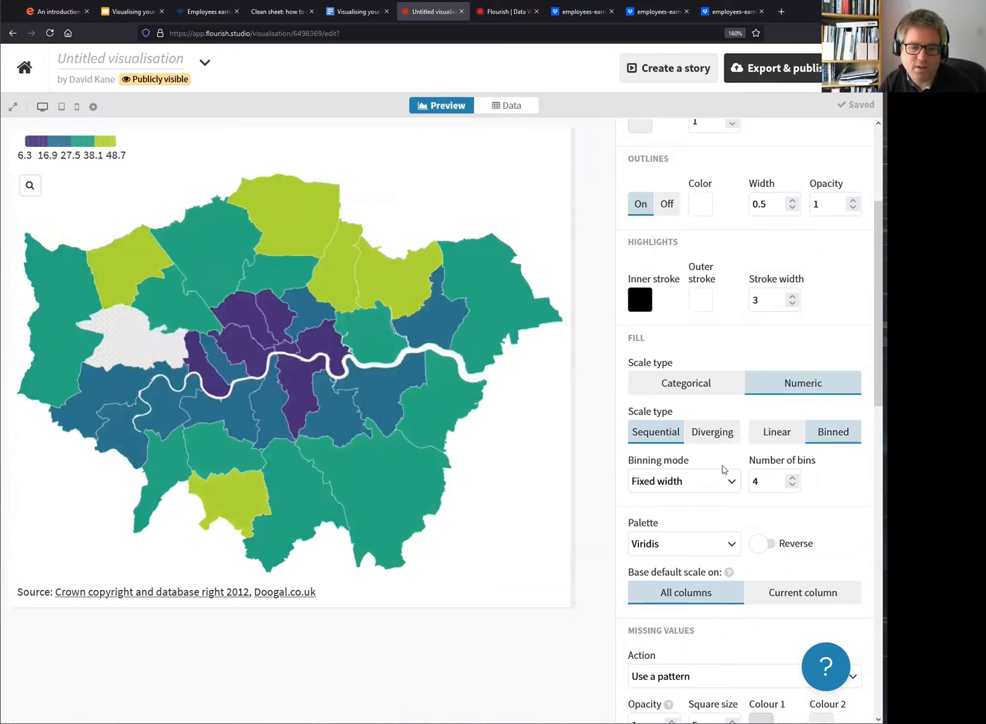
{"action": "left_click", "coordinate": [737, 480]}
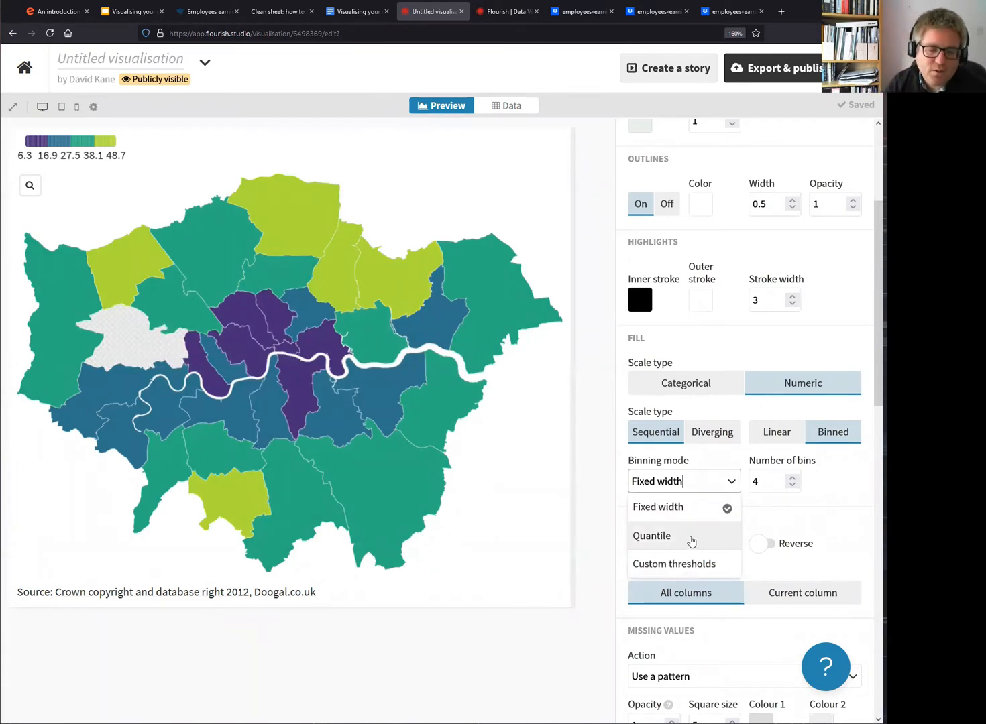
{"action": "left_click", "coordinate": [661, 537]}
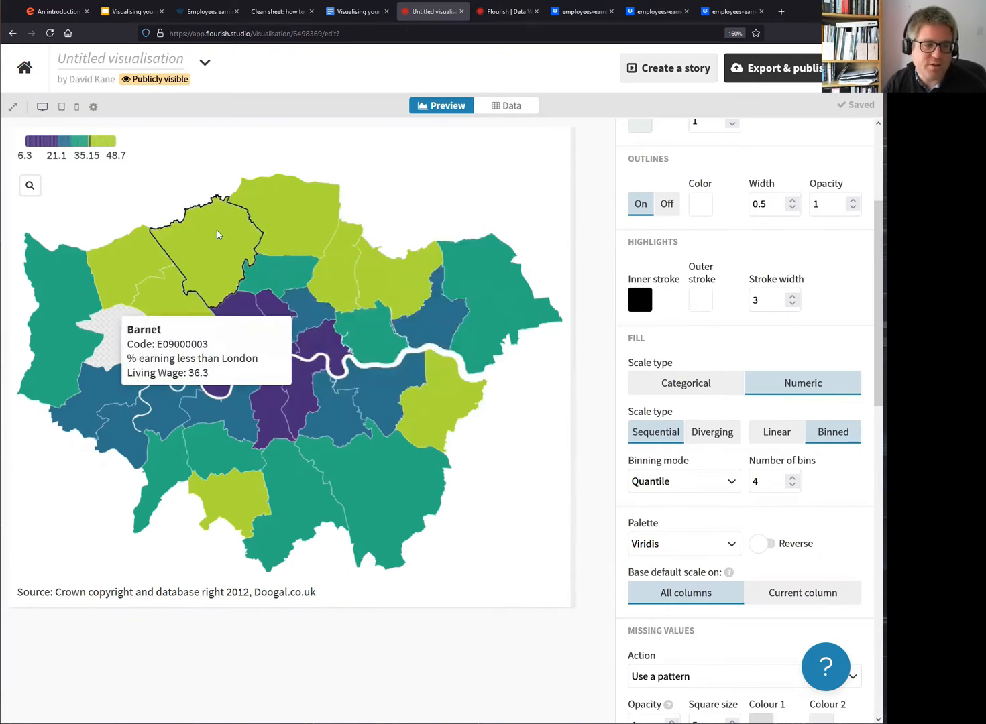
{"action": "left_click", "coordinate": [733, 481]}
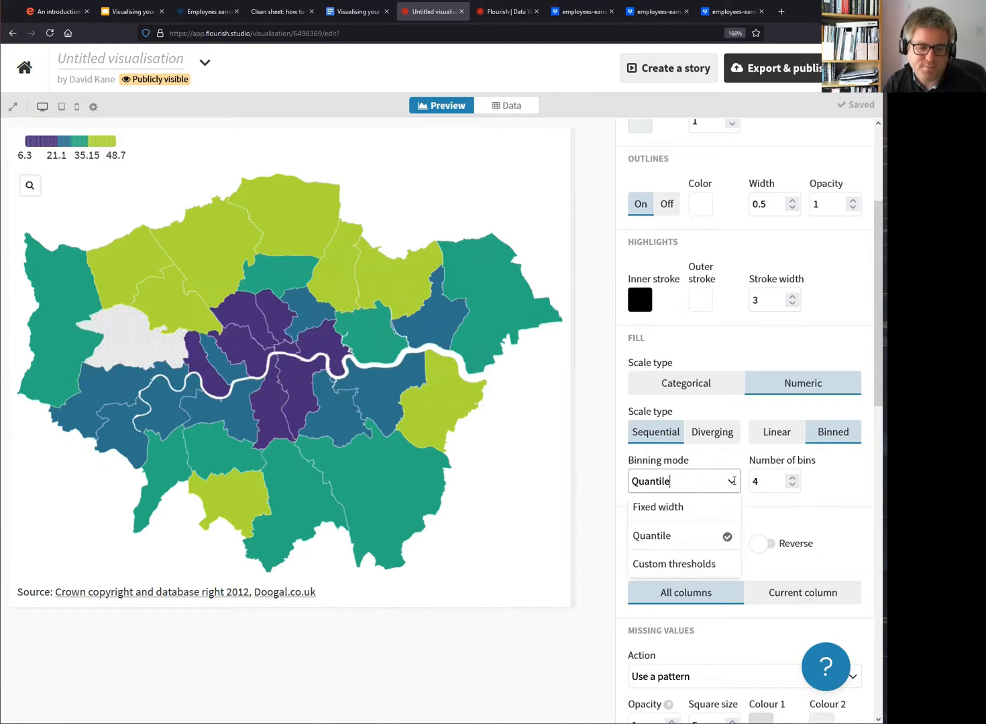
{"action": "left_click", "coordinate": [766, 437]}
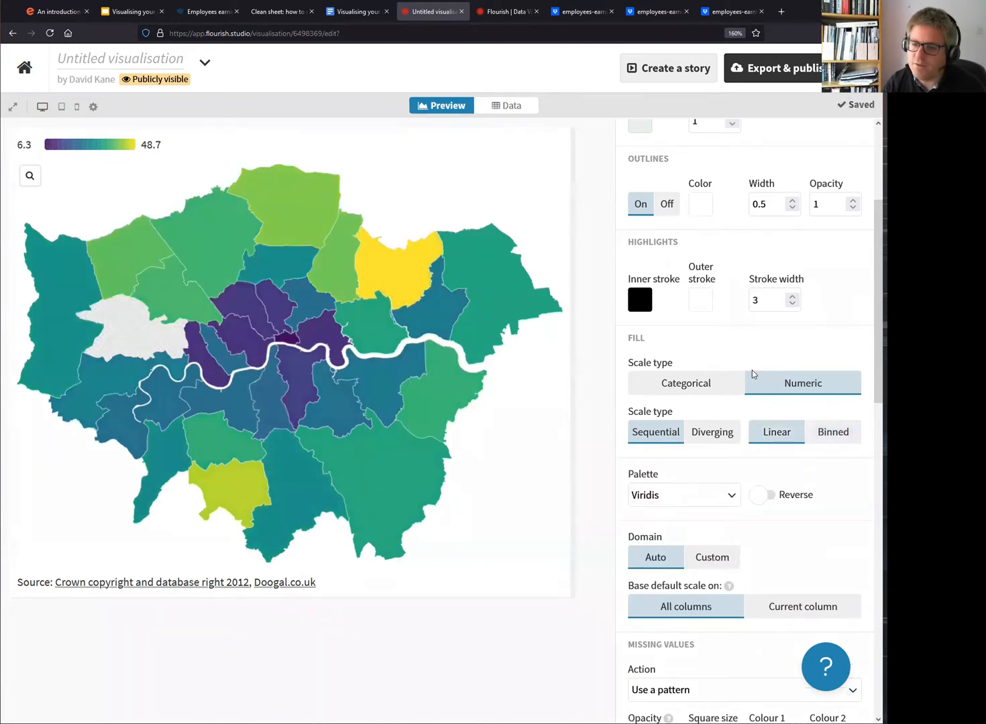
Close the Regions layer settings, open Popups & panels and check the popups of Havering and Barking and Dagenham.
{"action": "scroll", "coordinate": [738, 355], "scroll_direction": "up", "scroll_amount": 3}
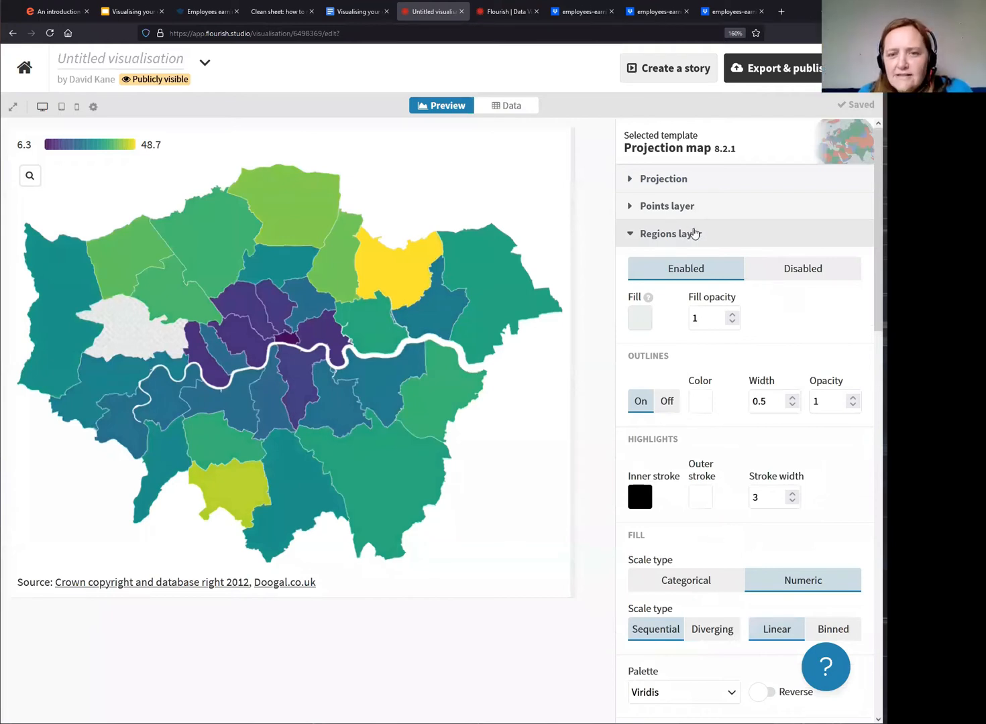
{"action": "scroll", "coordinate": [682, 408], "scroll_direction": "down", "scroll_amount": 3}
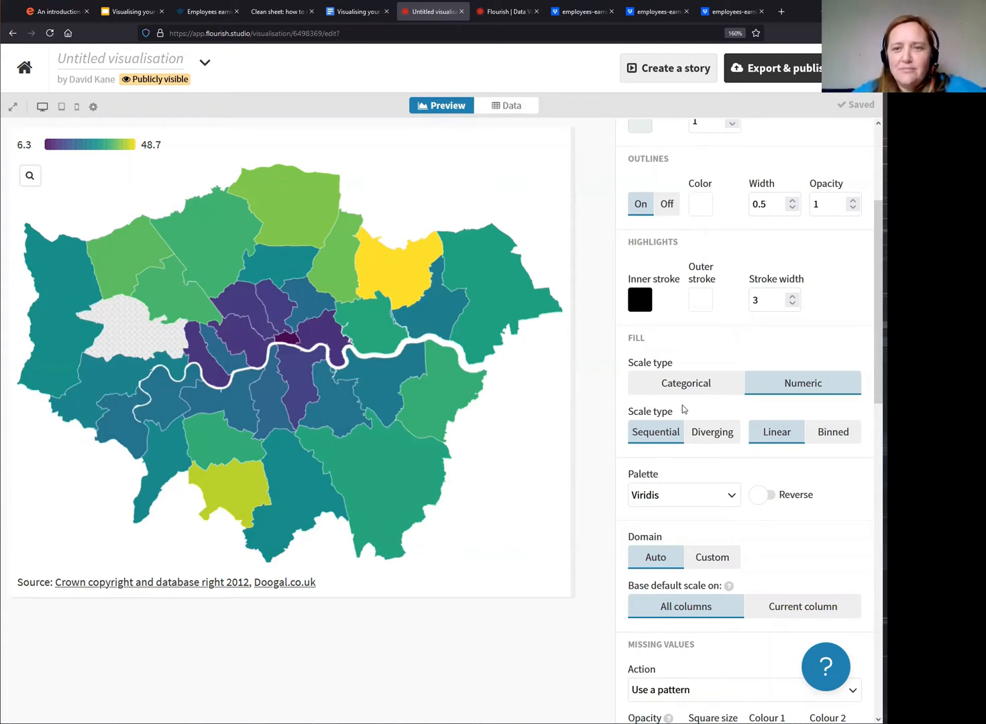
{"action": "scroll", "coordinate": [683, 410], "scroll_direction": "up", "scroll_amount": 3}
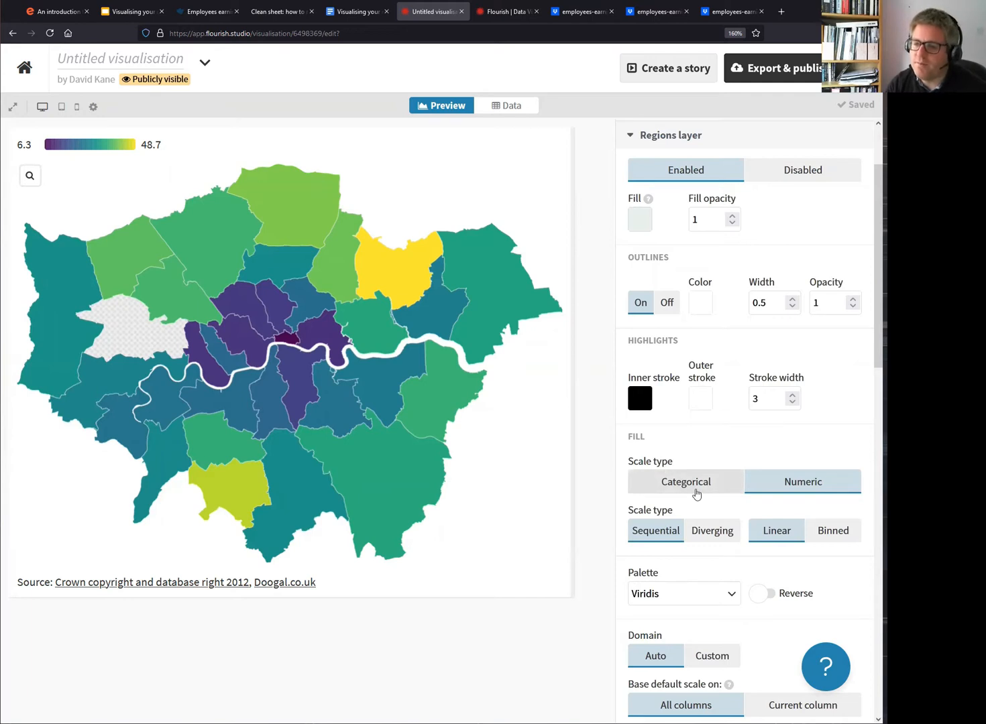
{"action": "scroll", "coordinate": [698, 491], "scroll_direction": "up", "scroll_amount": 3}
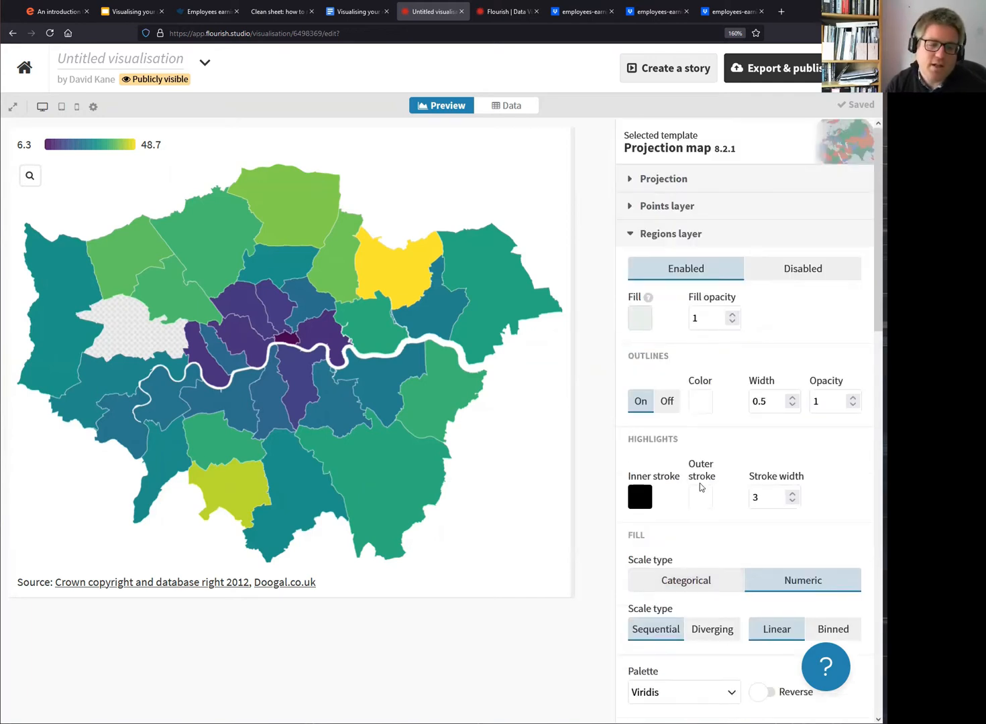
{"action": "left_click", "coordinate": [661, 229]}
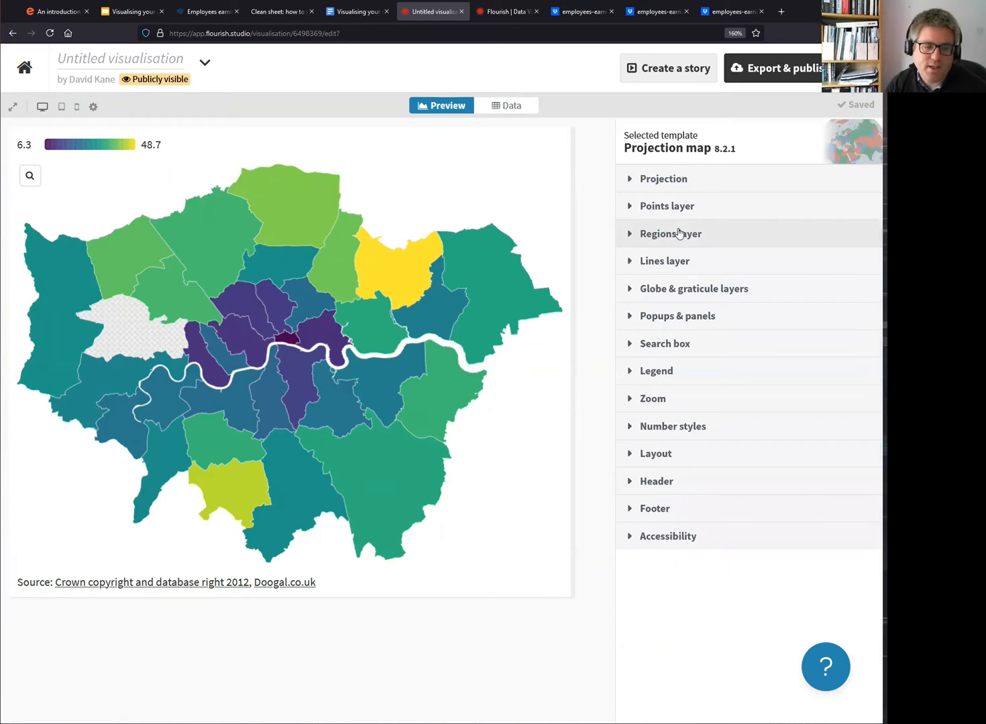
{"action": "left_click", "coordinate": [682, 315]}
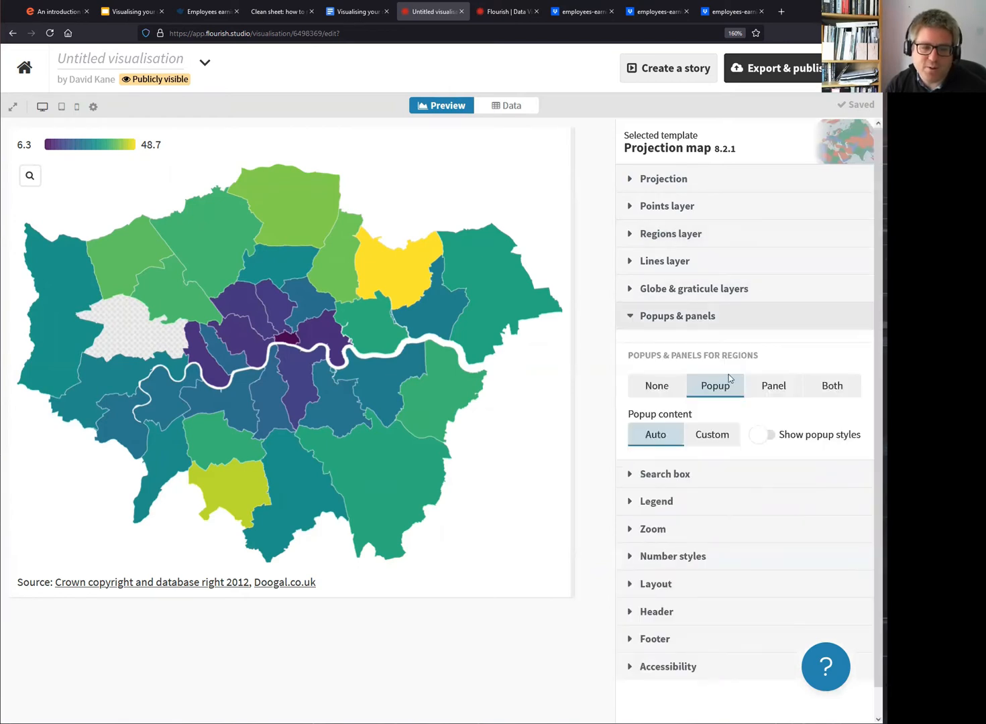
{"action": "mouse_move", "coordinate": [507, 300]}
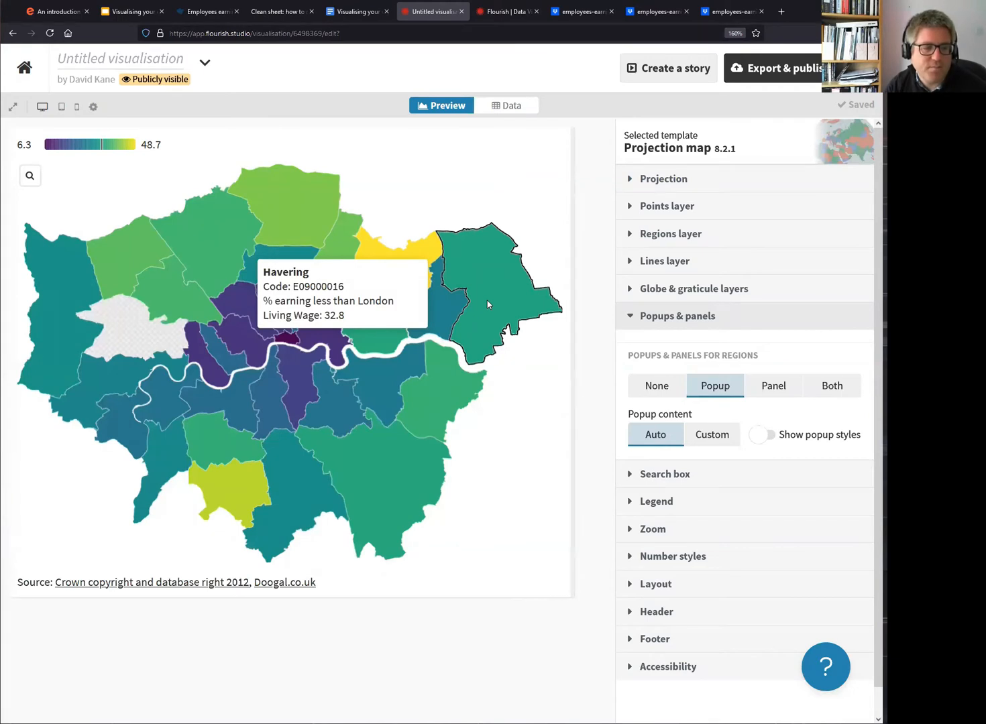
{"action": "mouse_move", "coordinate": [419, 308]}
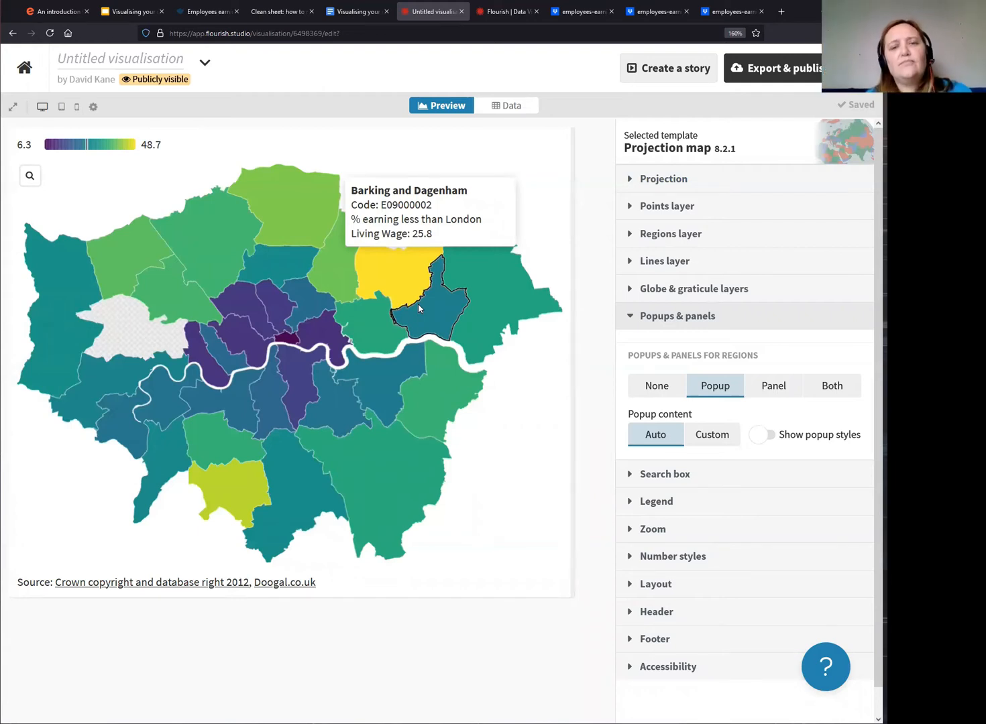
Try Custom popup content for the regions and enlarge the custom main content box to view its default text.
{"action": "left_click", "coordinate": [715, 431]}
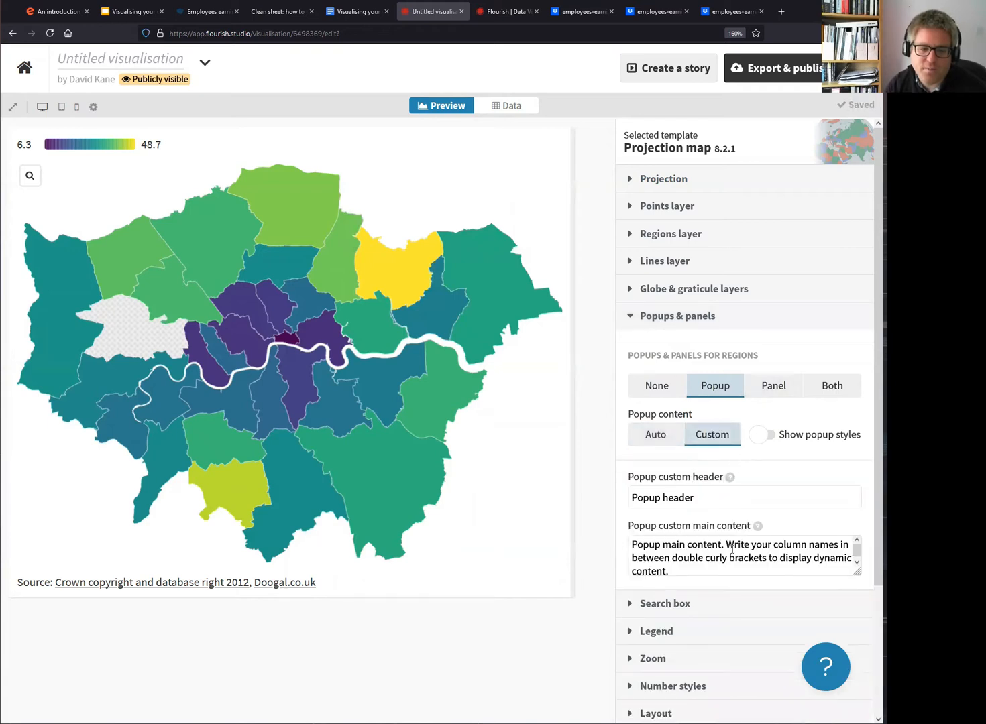
{"action": "mouse_move", "coordinate": [451, 299]}
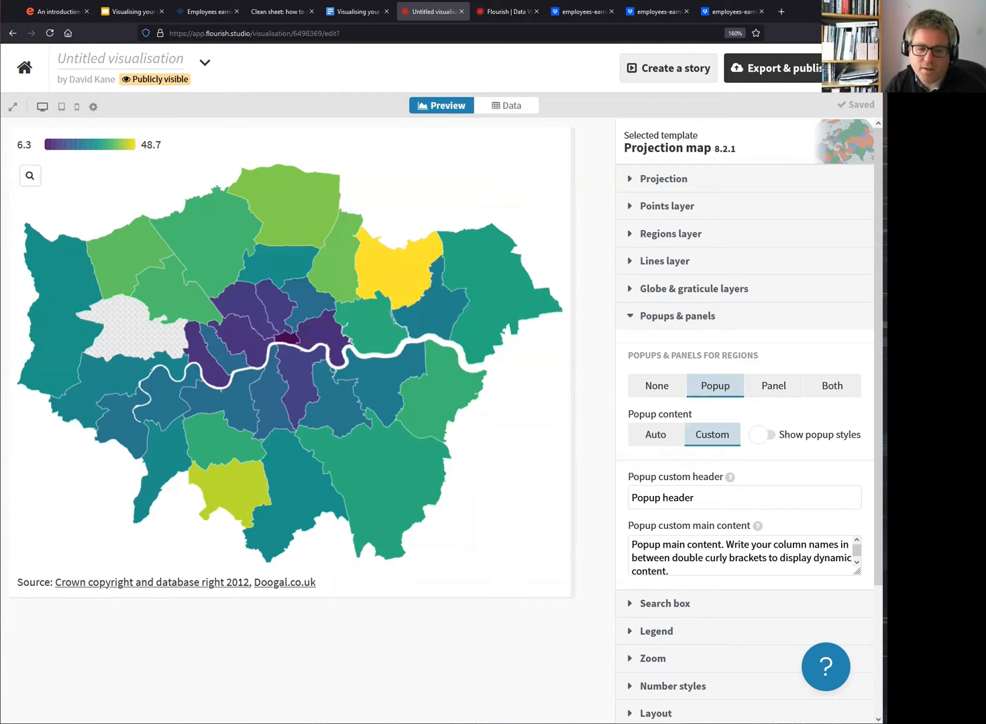
{"action": "left_click_drag", "start_coordinate": [858, 572], "coordinate": [856, 597]}
{"action": "scroll", "coordinate": [688, 421], "scroll_direction": "down", "scroll_amount": 2}
{"action": "scroll", "coordinate": [665, 350], "scroll_direction": "up", "scroll_amount": 2}
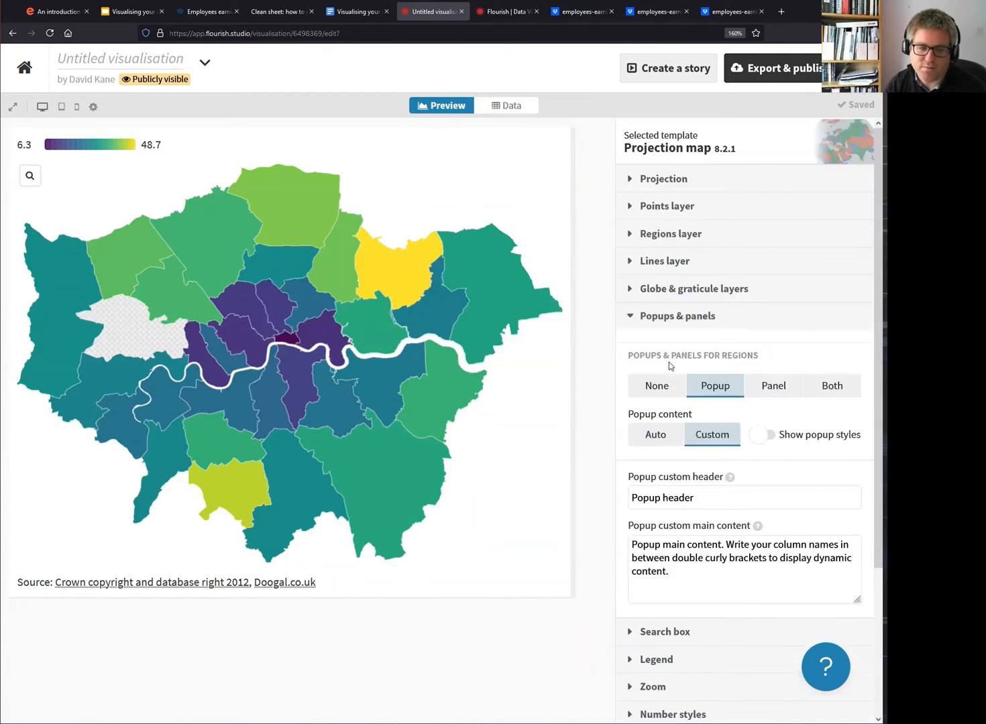
Try showing region details in an overlay Panel, check Redbridge's panel, and return the regions to Popup.
{"action": "left_click", "coordinate": [773, 388]}
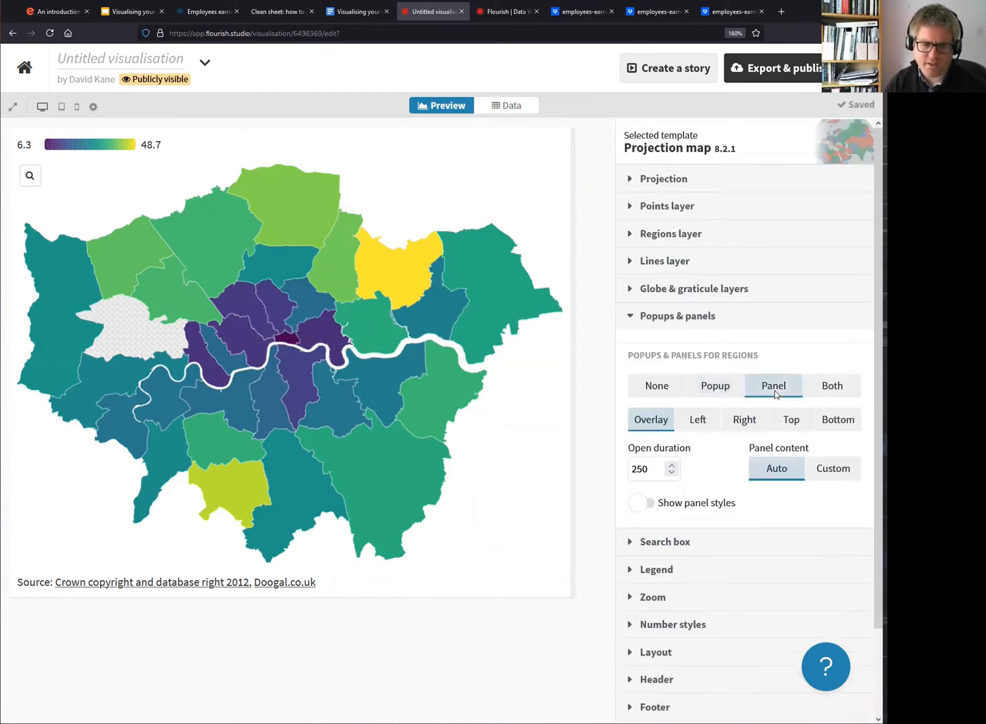
{"action": "left_click", "coordinate": [400, 266]}
{"action": "left_click", "coordinate": [496, 194]}
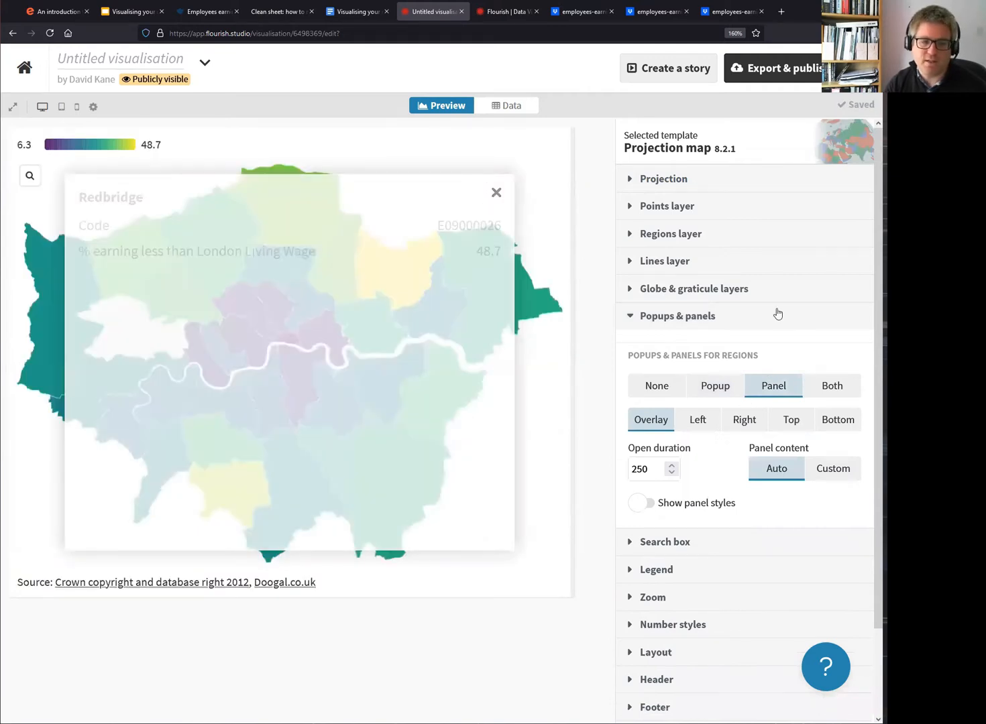
{"action": "left_click", "coordinate": [711, 386]}
{"action": "left_click", "coordinate": [696, 317]}
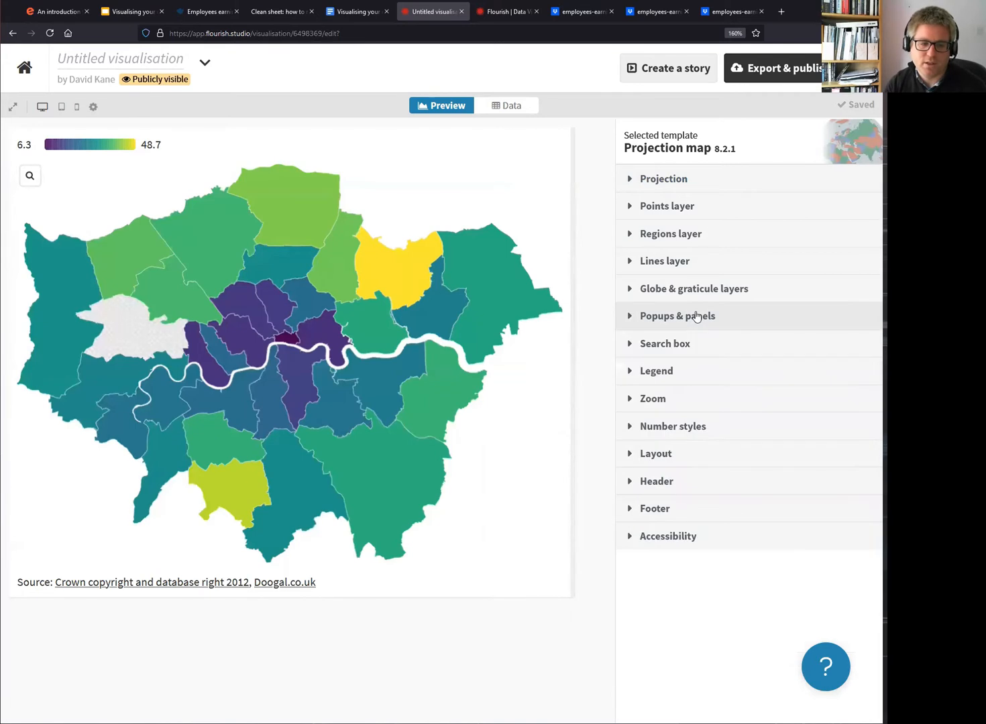
Open the Legend settings, hide the region color legend and show it again.
{"action": "left_click", "coordinate": [675, 380]}
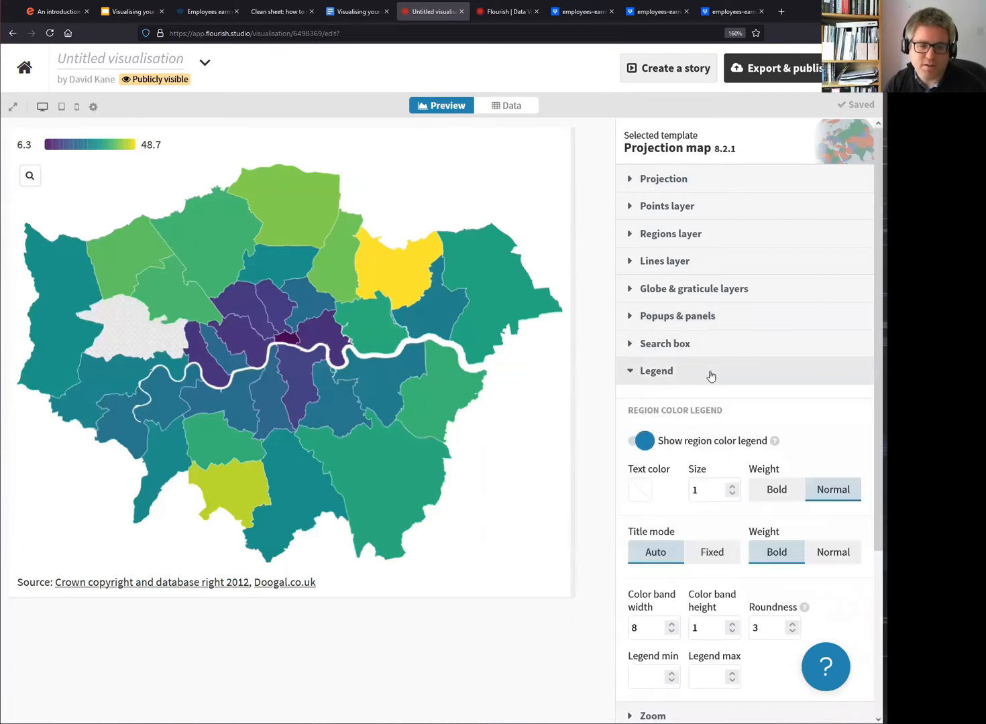
{"action": "scroll", "coordinate": [721, 410], "scroll_direction": "down", "scroll_amount": 2}
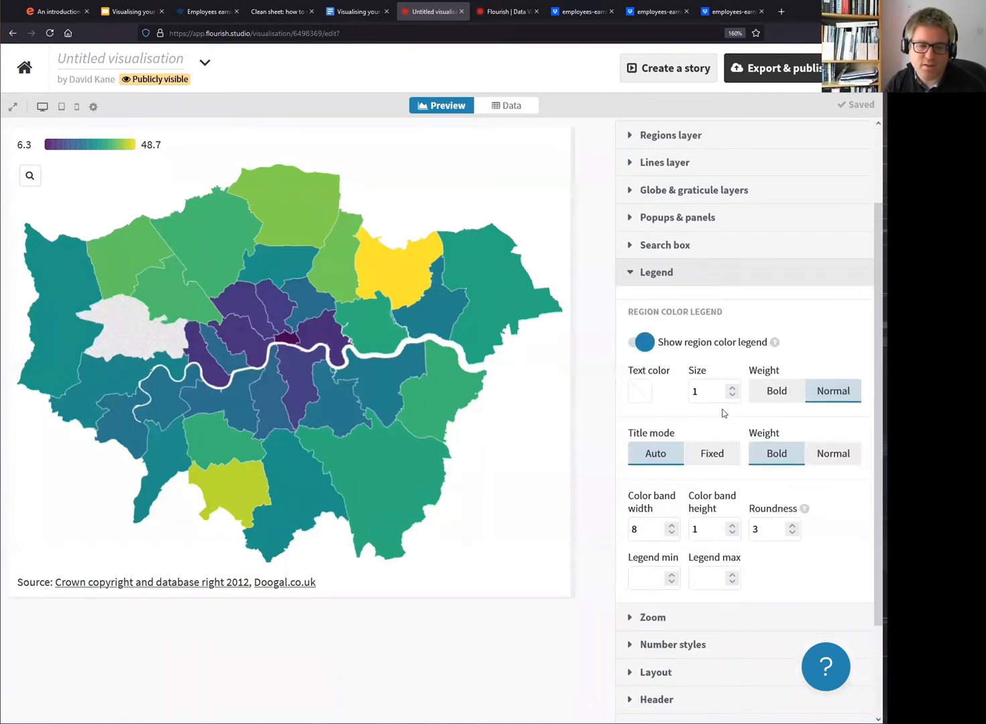
{"action": "left_click", "coordinate": [645, 343]}
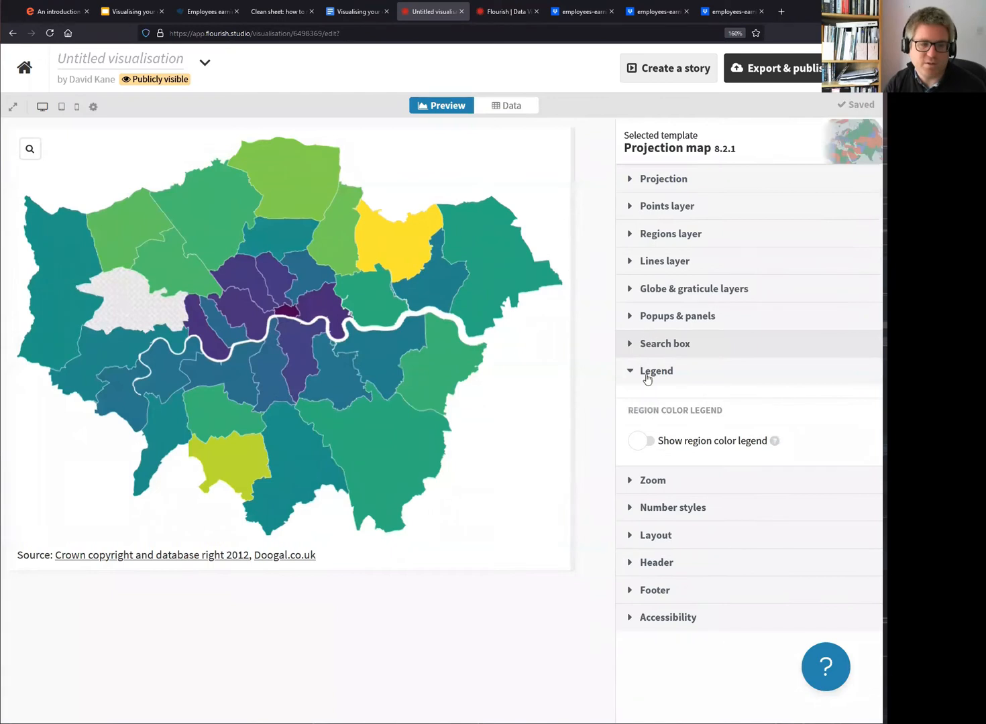
{"action": "left_click", "coordinate": [644, 441]}
{"action": "scroll", "coordinate": [695, 414], "scroll_direction": "down", "scroll_amount": 3}
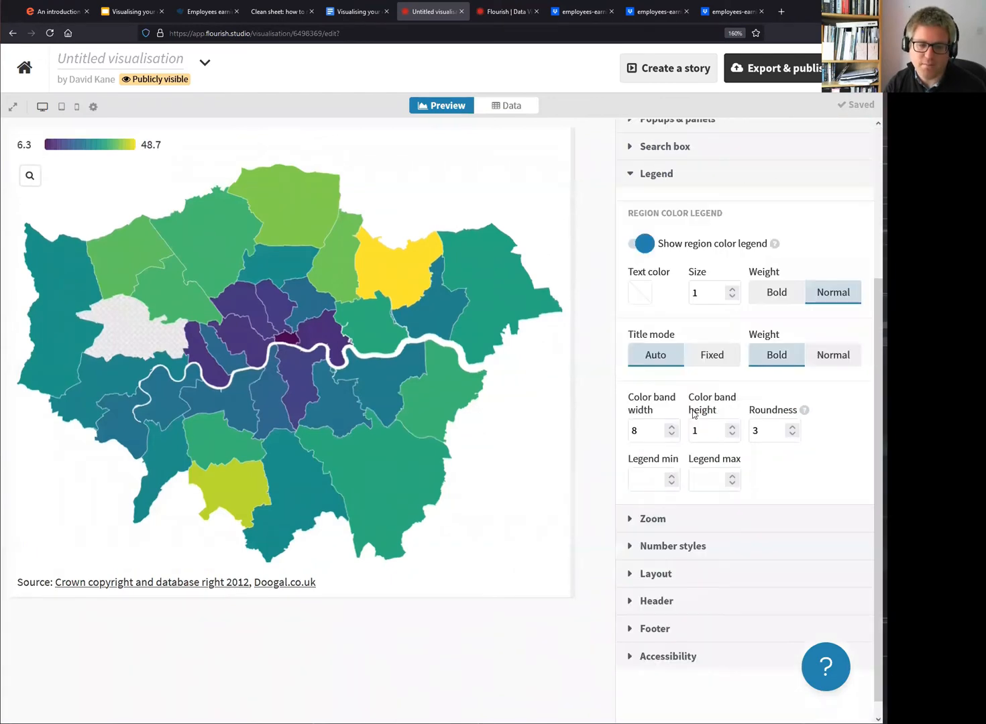
Set the region color legend's minimum to 0 and maximum to 100.
{"action": "scroll", "coordinate": [700, 407], "scroll_direction": "up", "scroll_amount": 3}
{"action": "left_click", "coordinate": [645, 676]}
{"action": "type", "text": "0"}
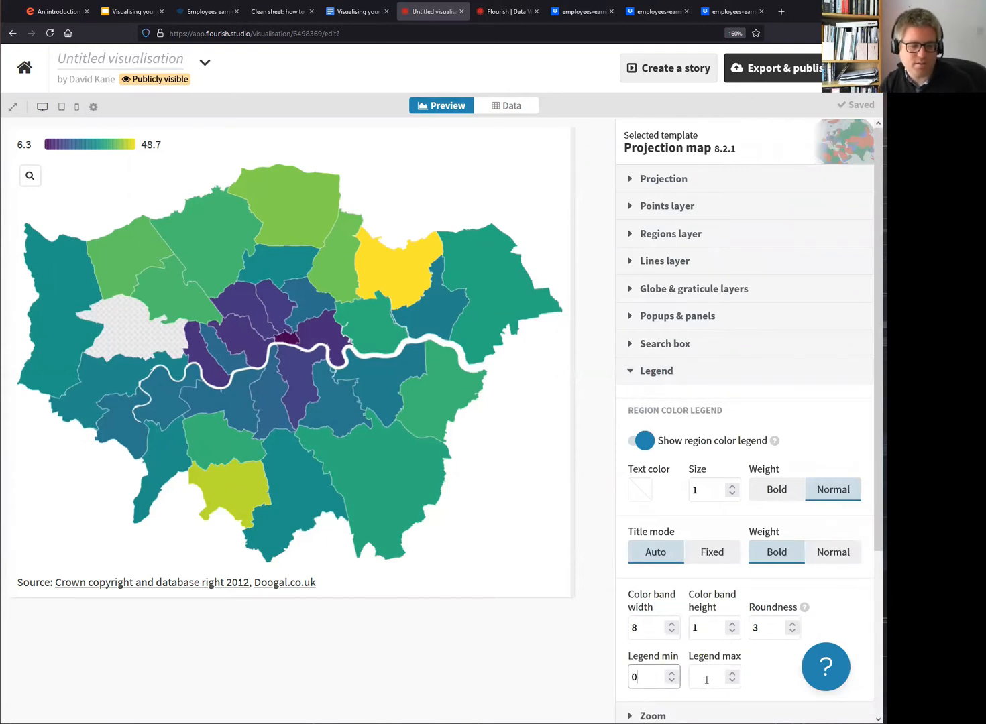
{"action": "left_click", "coordinate": [706, 677]}
{"action": "type", "text": "100"}
{"action": "key", "text": "Tab"}
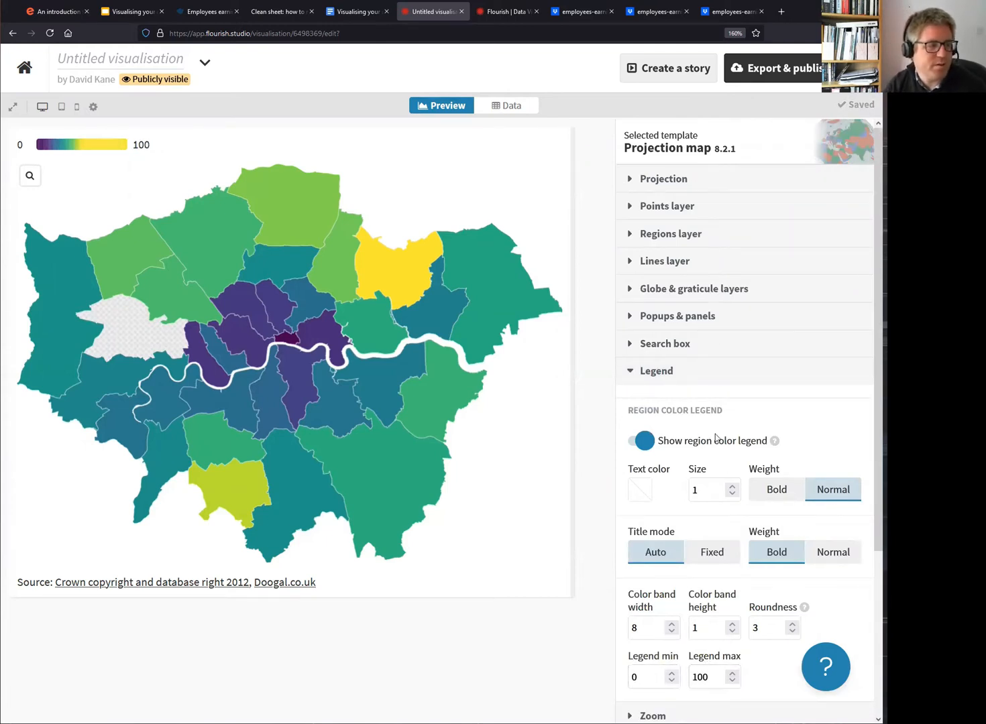
Close the Legend settings and look through the map's Accessibility and Header settings, closing each after viewing.
{"action": "left_click", "coordinate": [695, 371]}
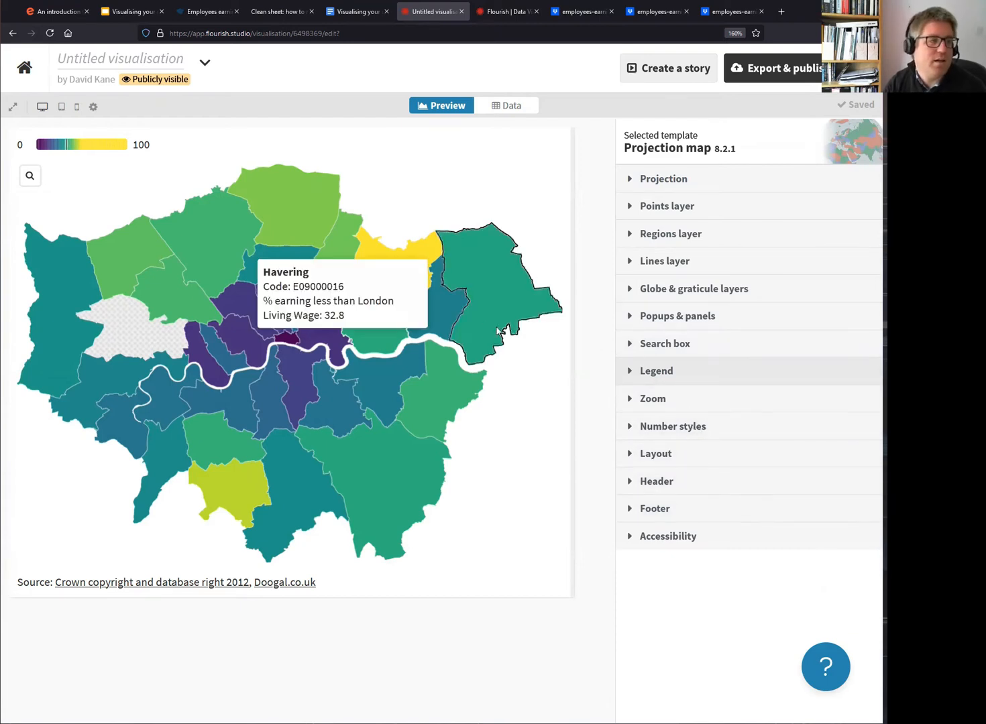
{"action": "left_click", "coordinate": [682, 548]}
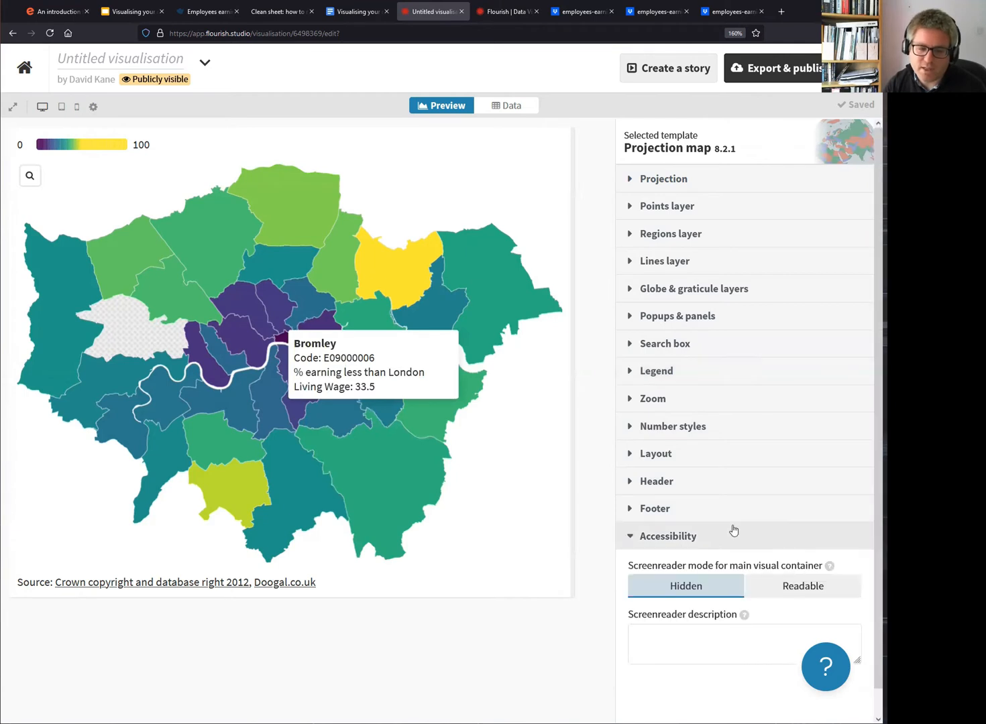
{"action": "left_click", "coordinate": [686, 540]}
{"action": "left_click", "coordinate": [683, 485]}
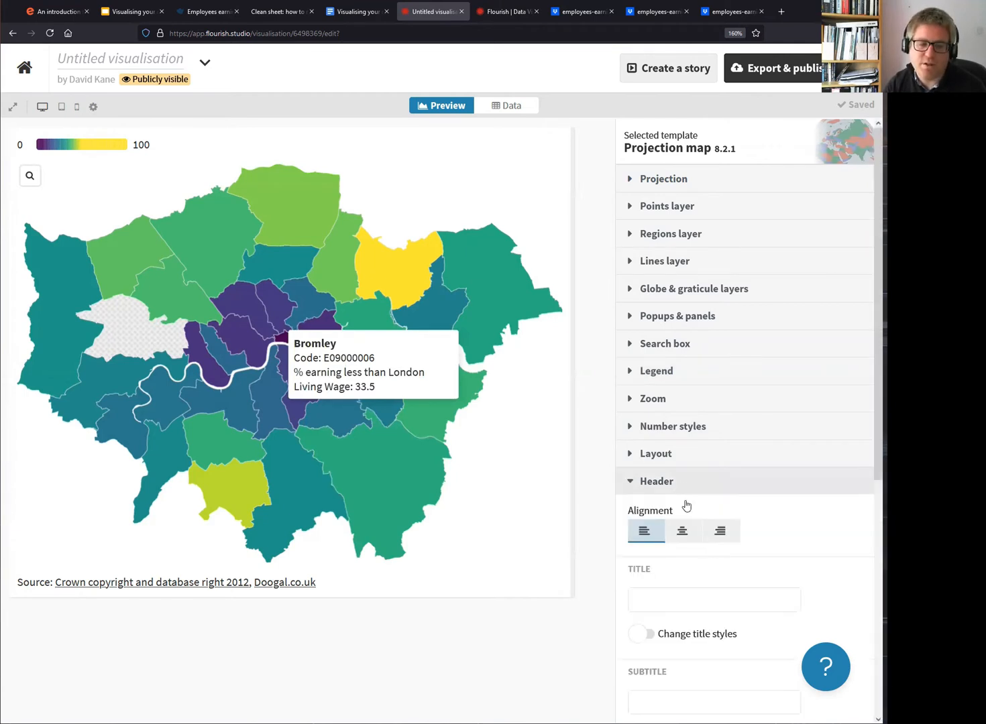
{"action": "scroll", "coordinate": [702, 581], "scroll_direction": "down", "scroll_amount": 5}
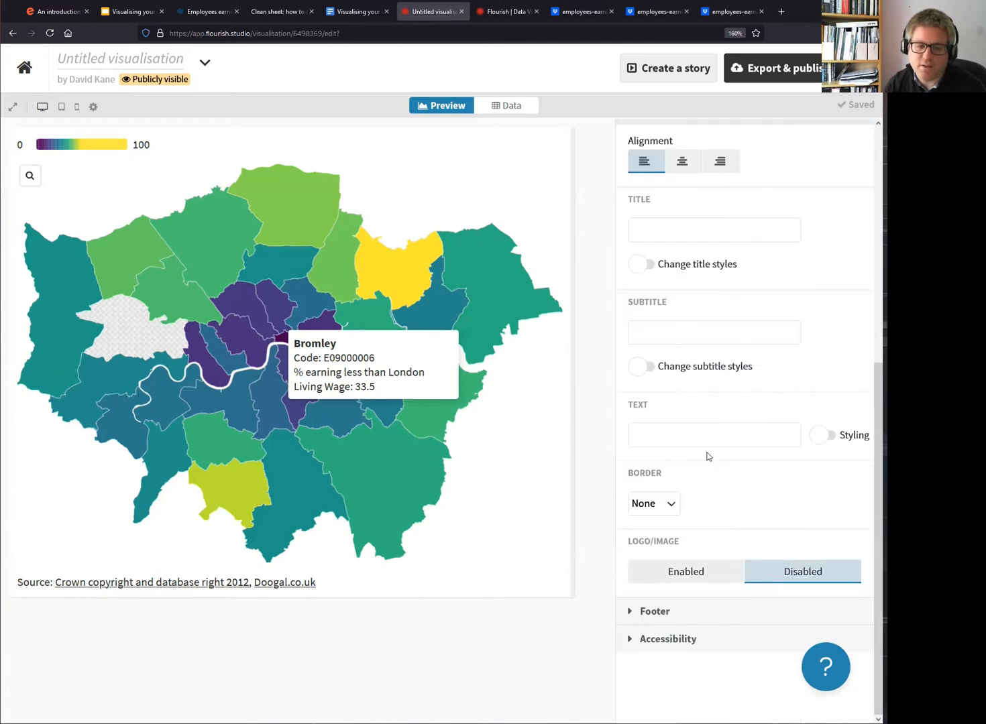
{"action": "scroll", "coordinate": [687, 343], "scroll_direction": "up", "scroll_amount": 1}
{"action": "scroll", "coordinate": [683, 282], "scroll_direction": "up", "scroll_amount": 1}
{"action": "left_click", "coordinate": [678, 224]}
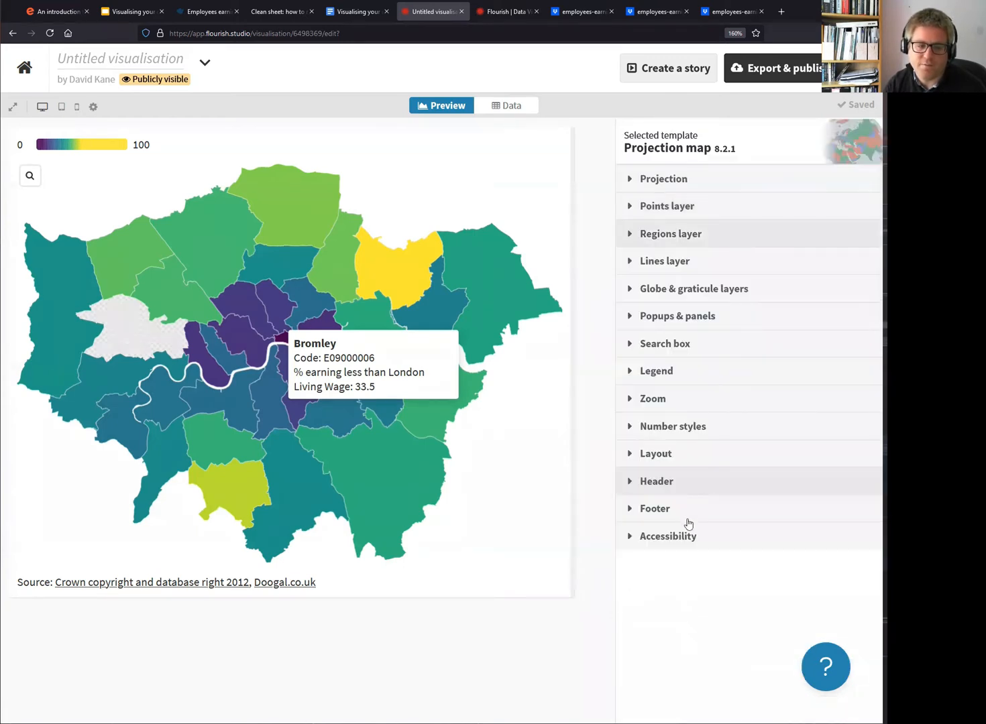
Review the Footer settings with their data source names and URLs, and check the export and publishing options.
{"action": "left_click", "coordinate": [684, 511]}
{"action": "scroll", "coordinate": [692, 581], "scroll_direction": "down", "scroll_amount": 3}
{"action": "scroll", "coordinate": [693, 583], "scroll_direction": "down", "scroll_amount": 3}
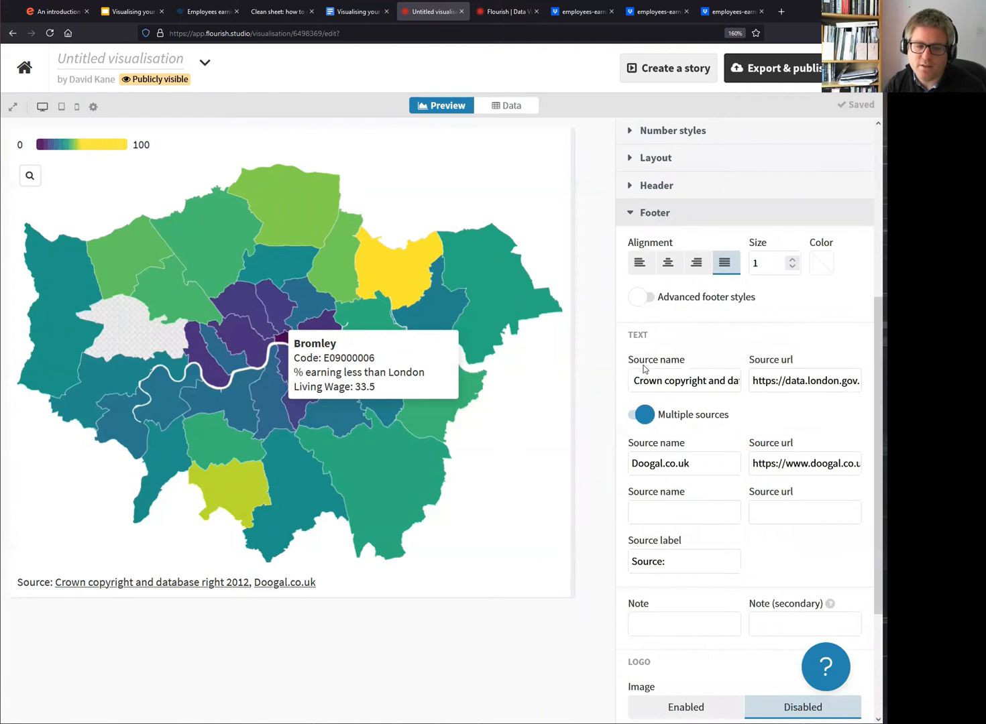
{"action": "left_click_drag", "start_coordinate": [649, 380], "coordinate": [775, 378]}
{"action": "left_click", "coordinate": [749, 420]}
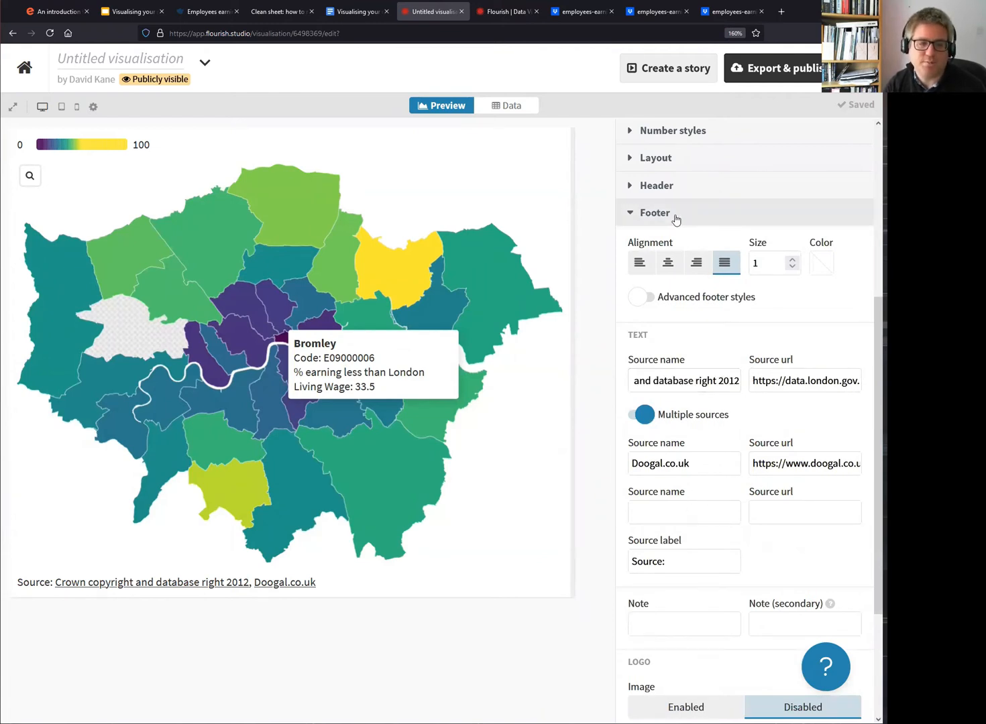
{"action": "left_click", "coordinate": [675, 215]}
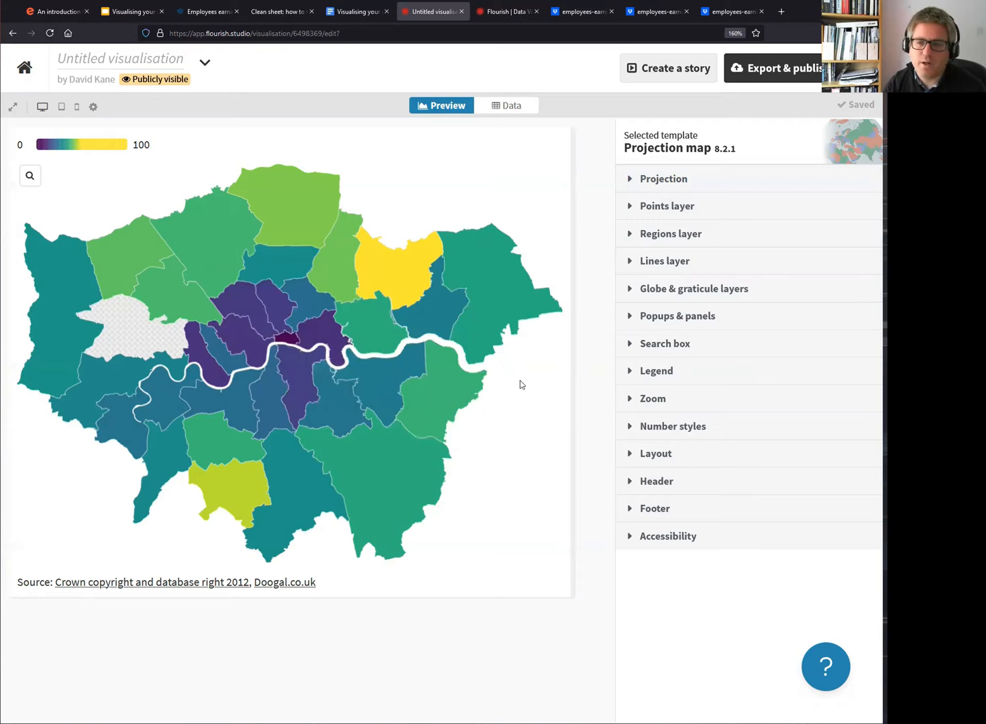
{"action": "left_click", "coordinate": [783, 70]}
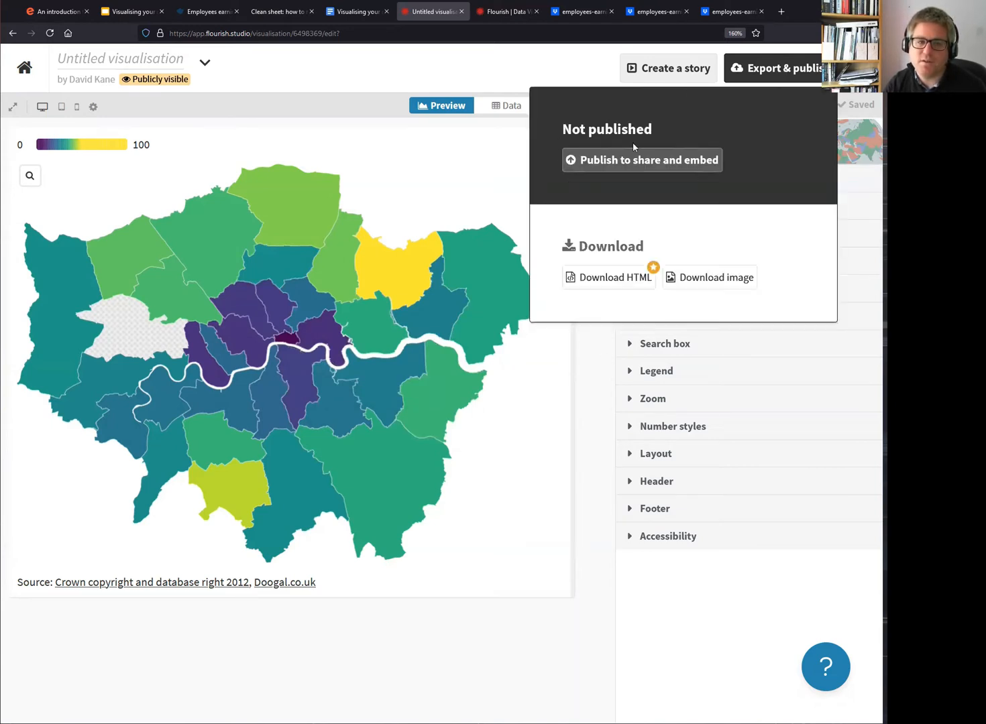
{"action": "left_click", "coordinate": [599, 373]}
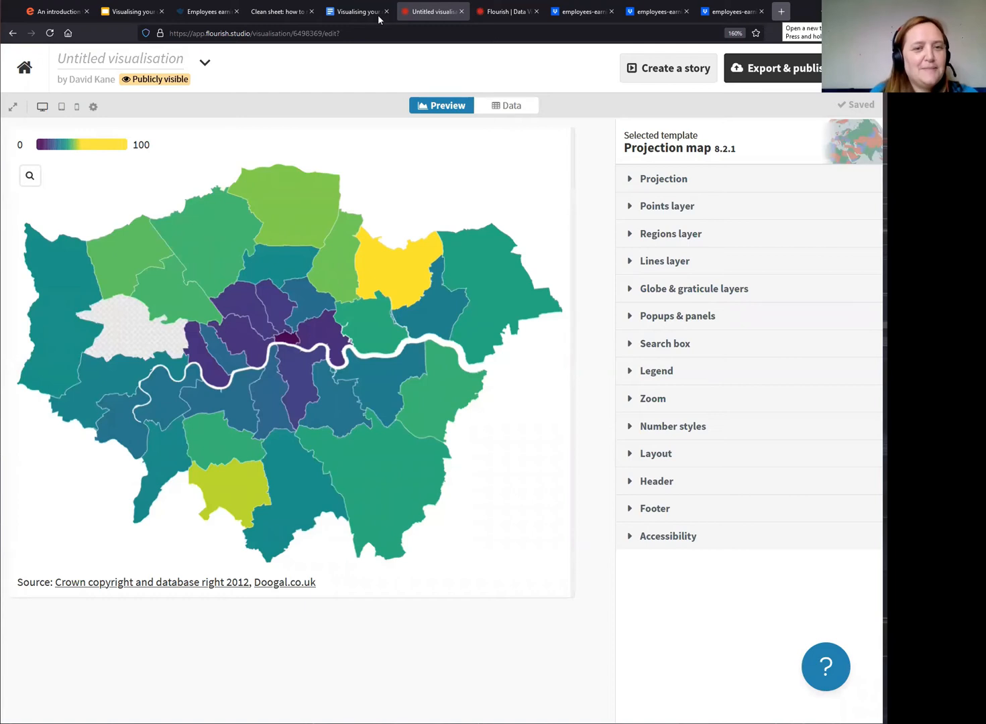
Open geoportal.statistics.gov.uk in a new browser tab and select its address for sharing.
{"action": "key", "text": "ctrl+t"}
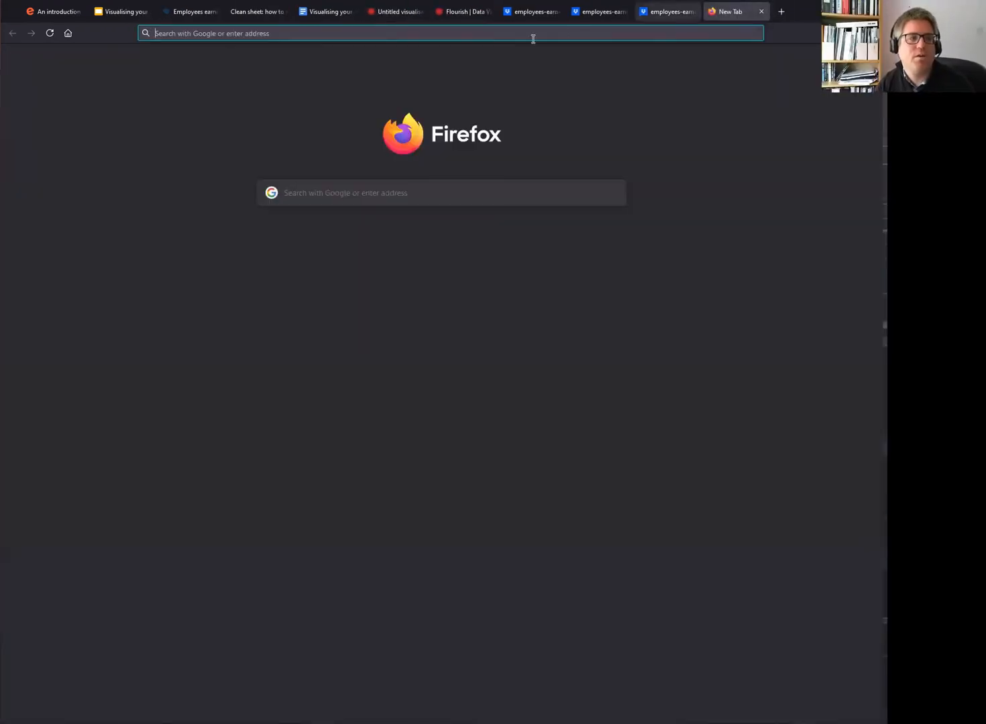
{"action": "left_click", "coordinate": [508, 35]}
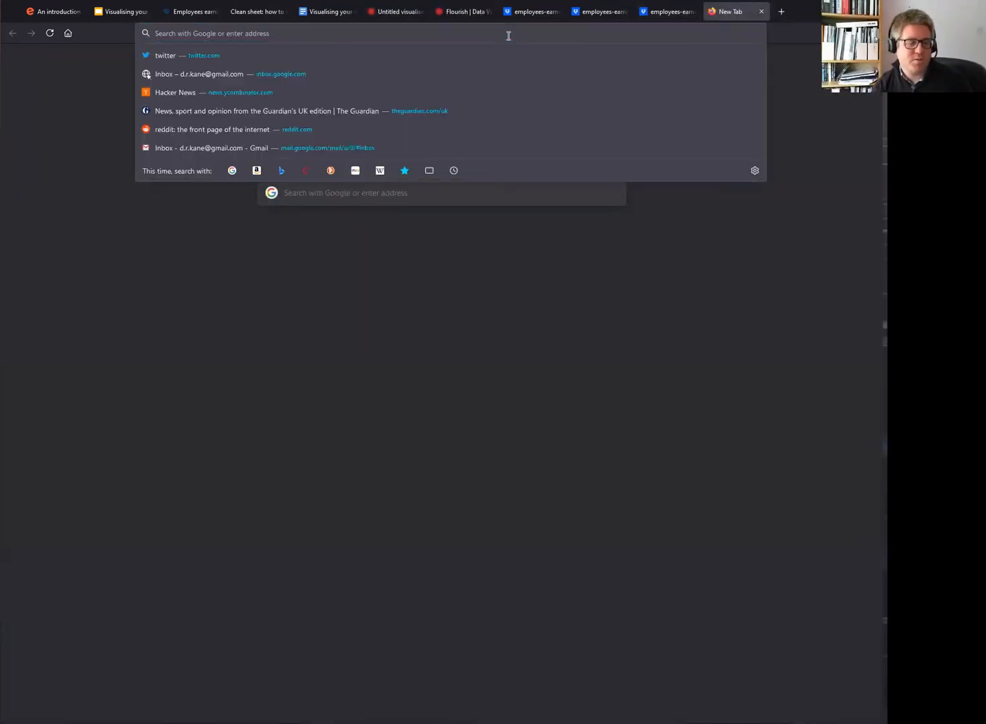
{"action": "key", "text": "Escape"}
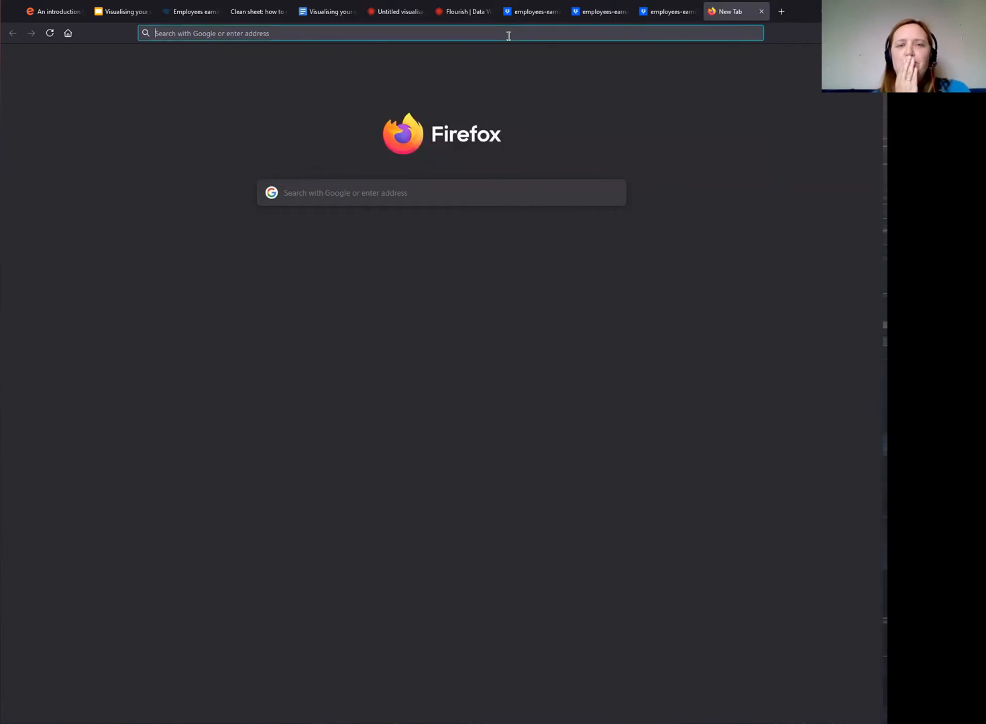
{"action": "type", "text": "geoportal.statistics.gov.uk"}
{"action": "key", "text": "Return"}
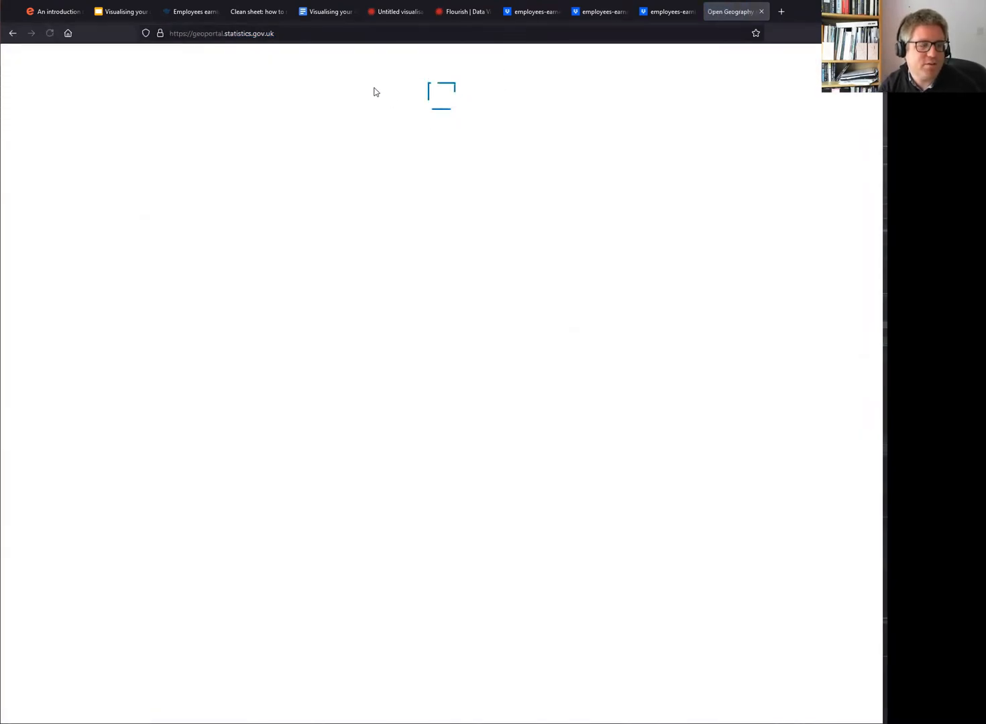
{"action": "left_click", "coordinate": [273, 31]}
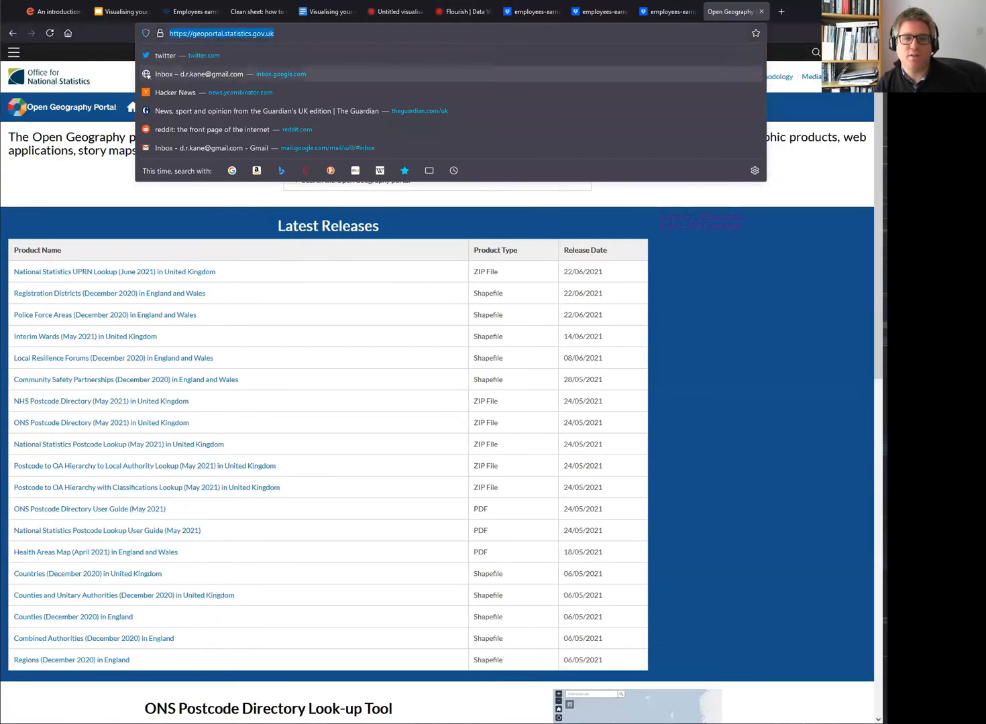
{"action": "key", "text": "alt+Tab"}
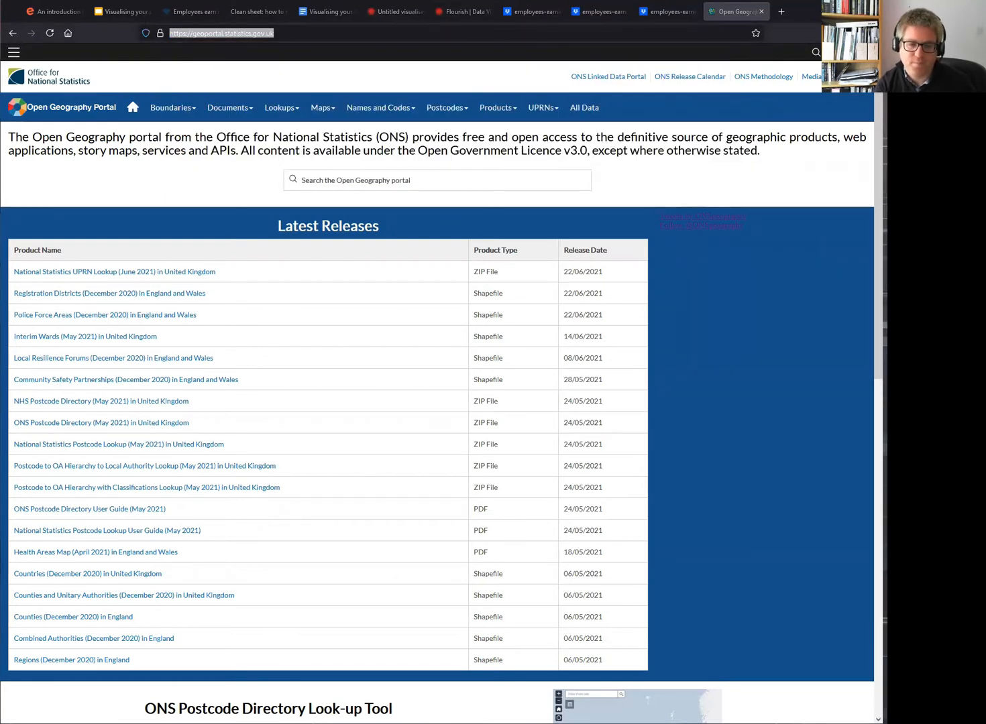
{"action": "left_click", "coordinate": [787, 360]}
Browse the portal's boundary categories and list the 2018 boundary datasets for London Assembly Constituencies under Electoral Boundaries.
{"action": "left_click", "coordinate": [180, 121]}
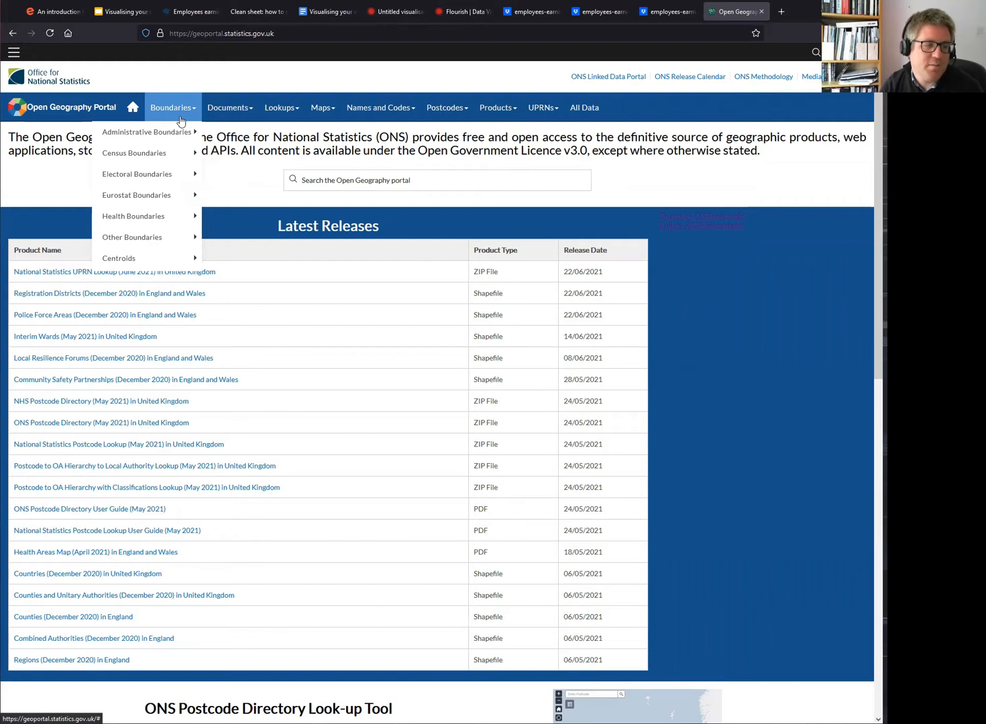
{"action": "mouse_move", "coordinate": [185, 138]}
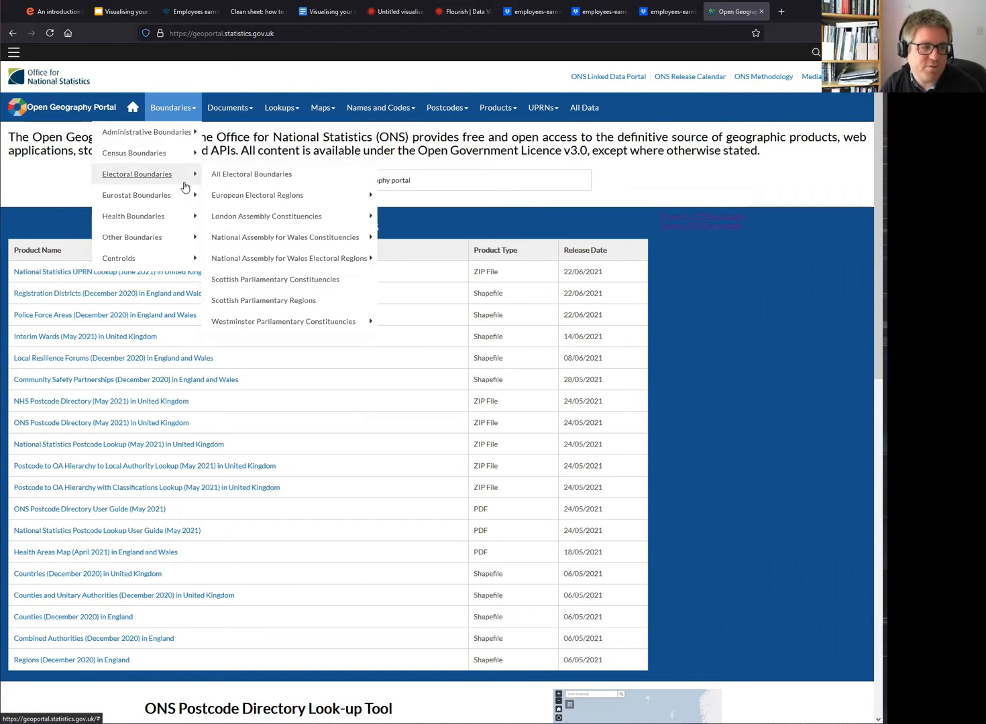
{"action": "mouse_move", "coordinate": [182, 238]}
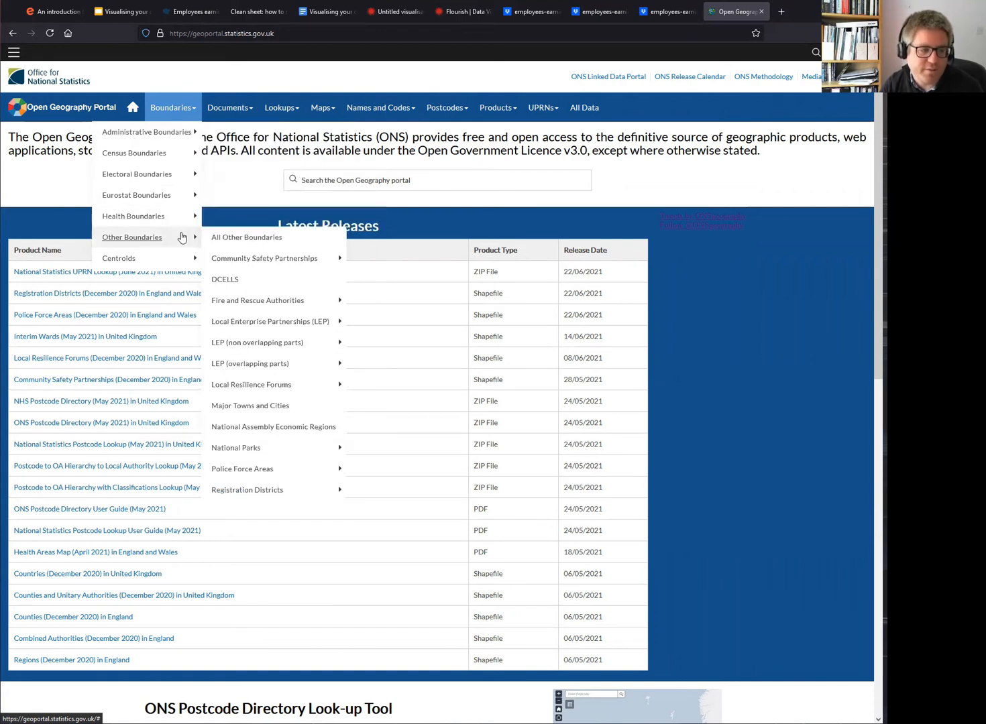
{"action": "mouse_move", "coordinate": [191, 186]}
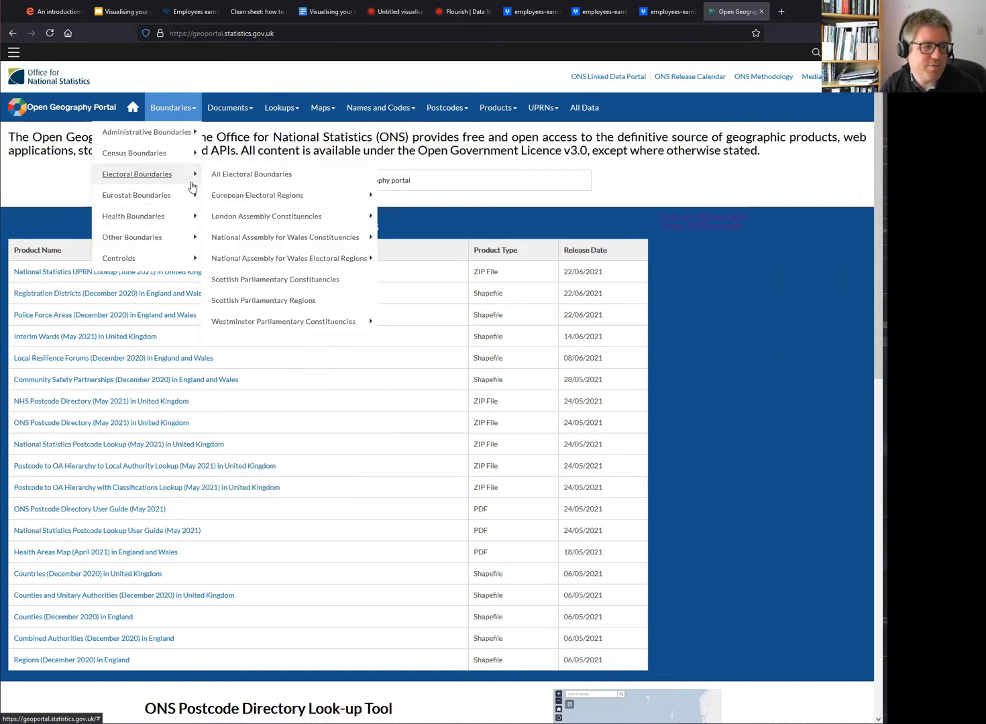
{"action": "mouse_move", "coordinate": [343, 218]}
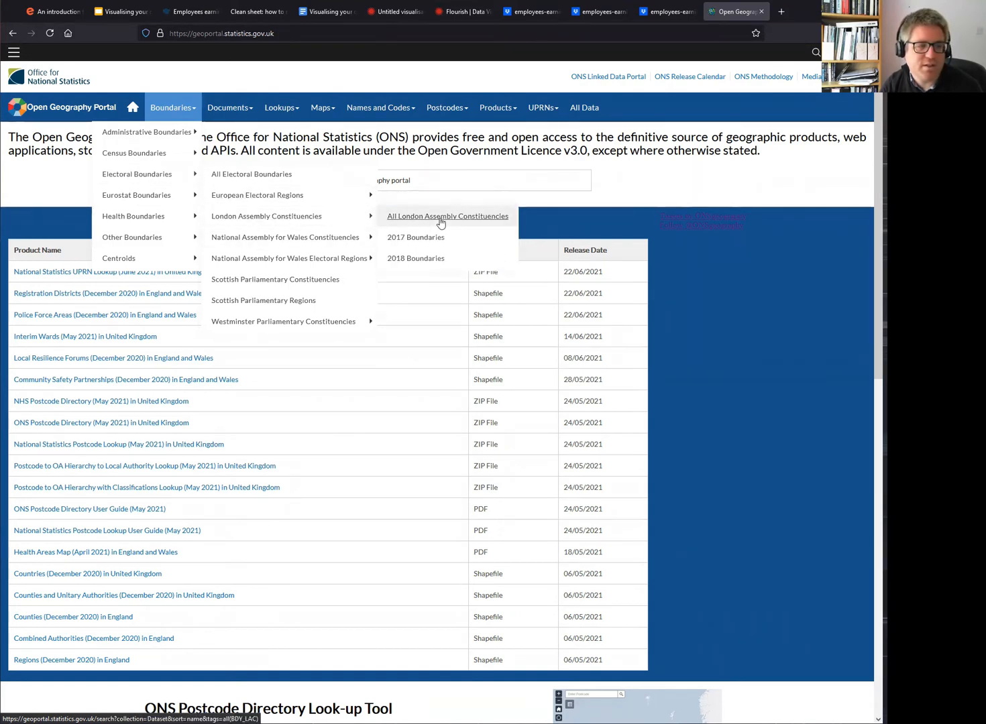
{"action": "left_click", "coordinate": [416, 262]}
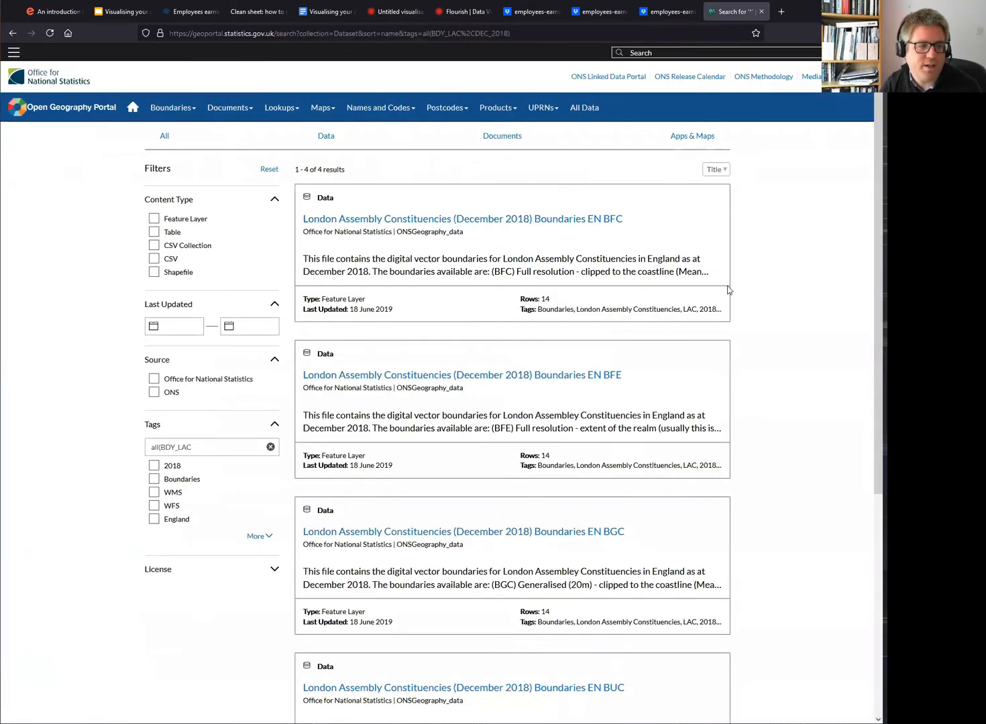
Look through the boundary datasets and compare the full-resolution BFC and BFE descriptions for coastline clipping and extent of the realm.
{"action": "scroll", "coordinate": [729, 290], "scroll_direction": "down", "scroll_amount": 2}
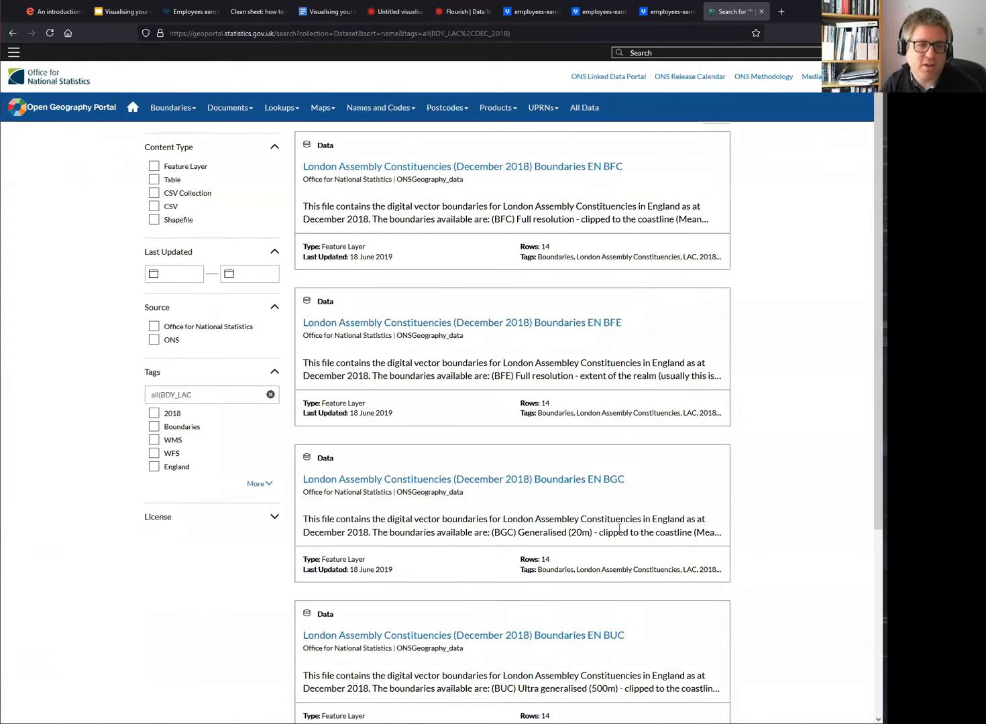
{"action": "scroll", "coordinate": [645, 506], "scroll_direction": "up", "scroll_amount": 2}
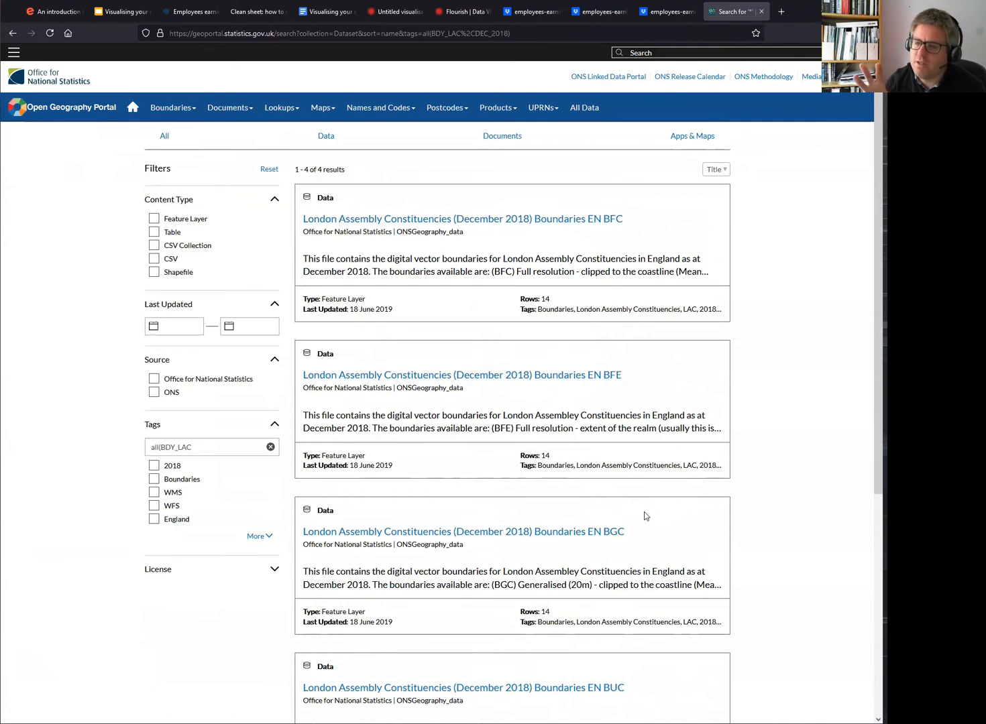
{"action": "left_click_drag", "start_coordinate": [532, 275], "coordinate": [591, 272]}
{"action": "left_click", "coordinate": [601, 273]}
{"action": "left_click", "coordinate": [592, 272]}
{"action": "left_click_drag", "start_coordinate": [581, 428], "coordinate": [658, 429]}
{"action": "left_click", "coordinate": [642, 429]}
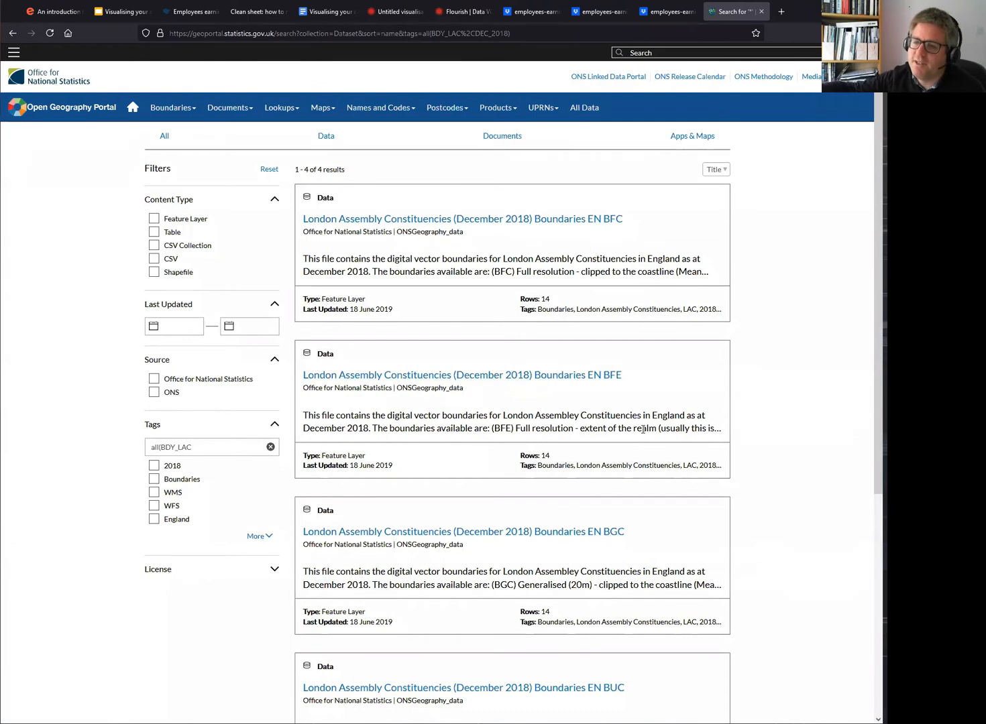
Compare the resolutions in the descriptions of the generalised BGC and ultra generalised BUC boundary datasets.
{"action": "scroll", "coordinate": [610, 231], "scroll_direction": "down", "scroll_amount": 1}
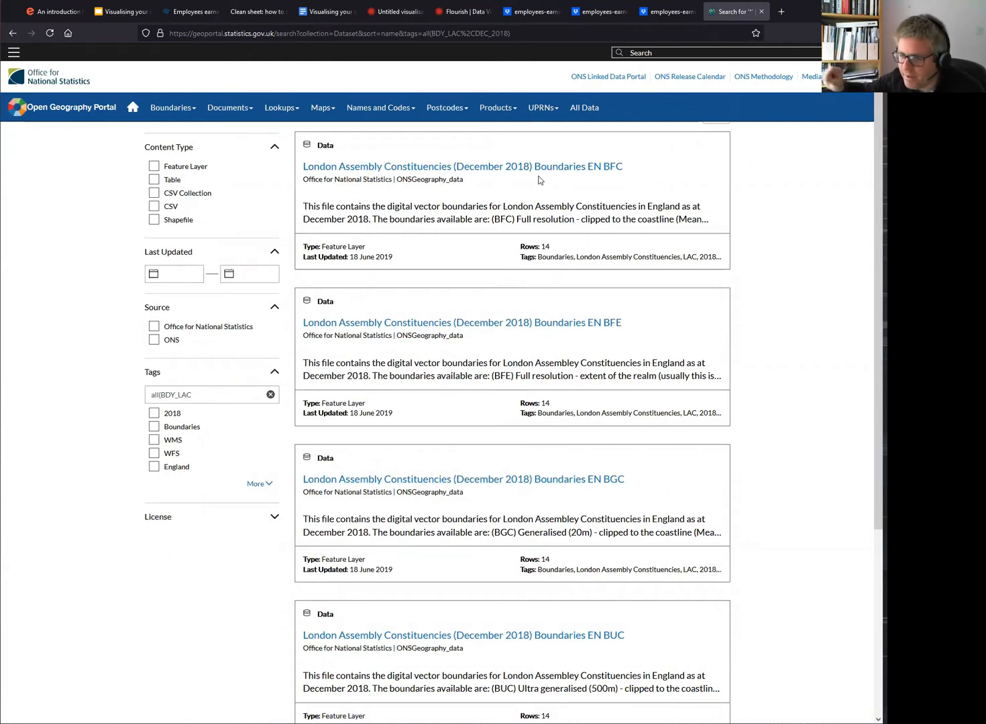
{"action": "scroll", "coordinate": [560, 322], "scroll_direction": "down", "scroll_amount": 1}
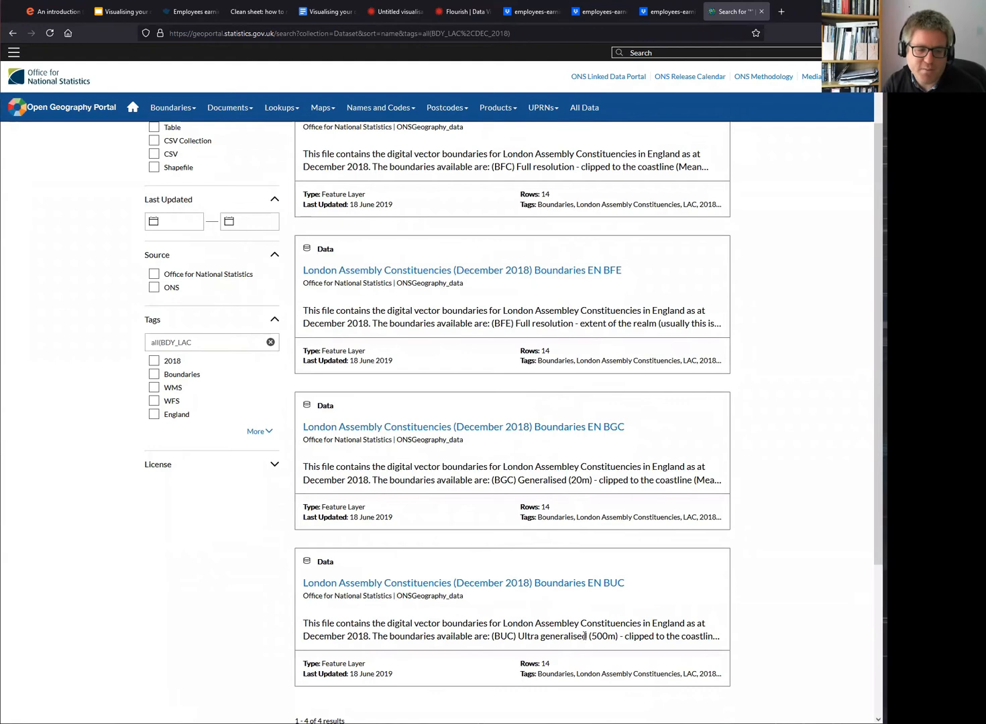
{"action": "double_click", "coordinate": [581, 478]}
{"action": "double_click", "coordinate": [610, 637]}
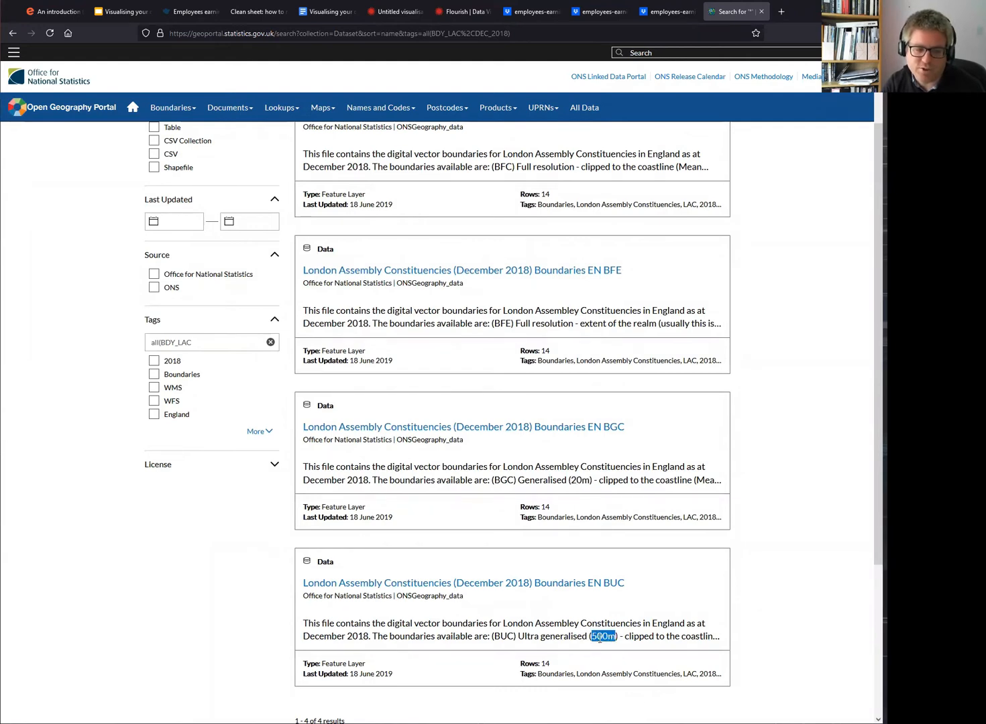
{"action": "triple_click", "coordinate": [600, 637]}
{"action": "left_click", "coordinate": [534, 635]}
{"action": "double_click", "coordinate": [605, 635]}
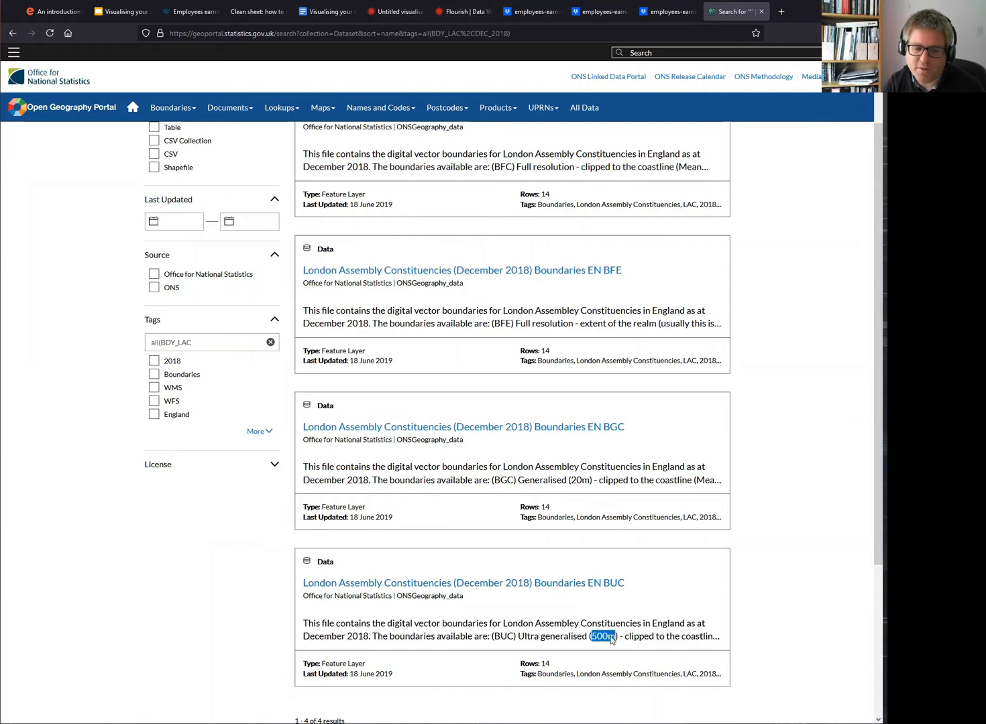
{"action": "scroll", "coordinate": [612, 636], "scroll_direction": "up", "scroll_amount": 1}
Open the London Assembly Constituencies (December 2018) Boundaries EN BUC dataset and centre its map on London.
{"action": "scroll", "coordinate": [613, 632], "scroll_direction": "down", "scroll_amount": 5}
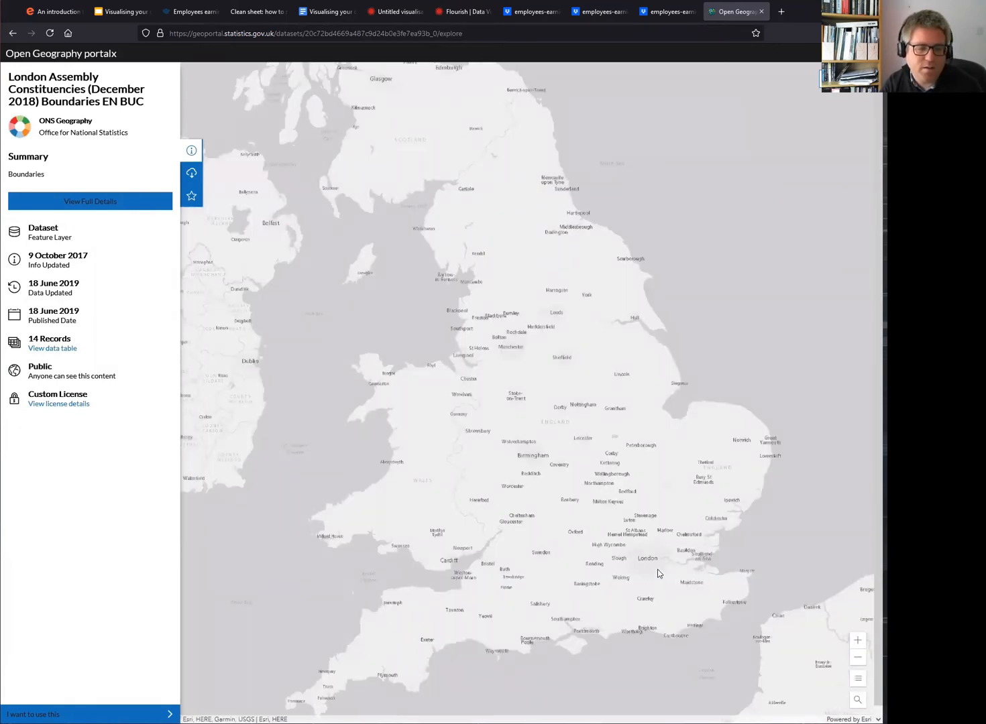
{"action": "scroll", "coordinate": [660, 572], "scroll_direction": "up", "scroll_amount": 5}
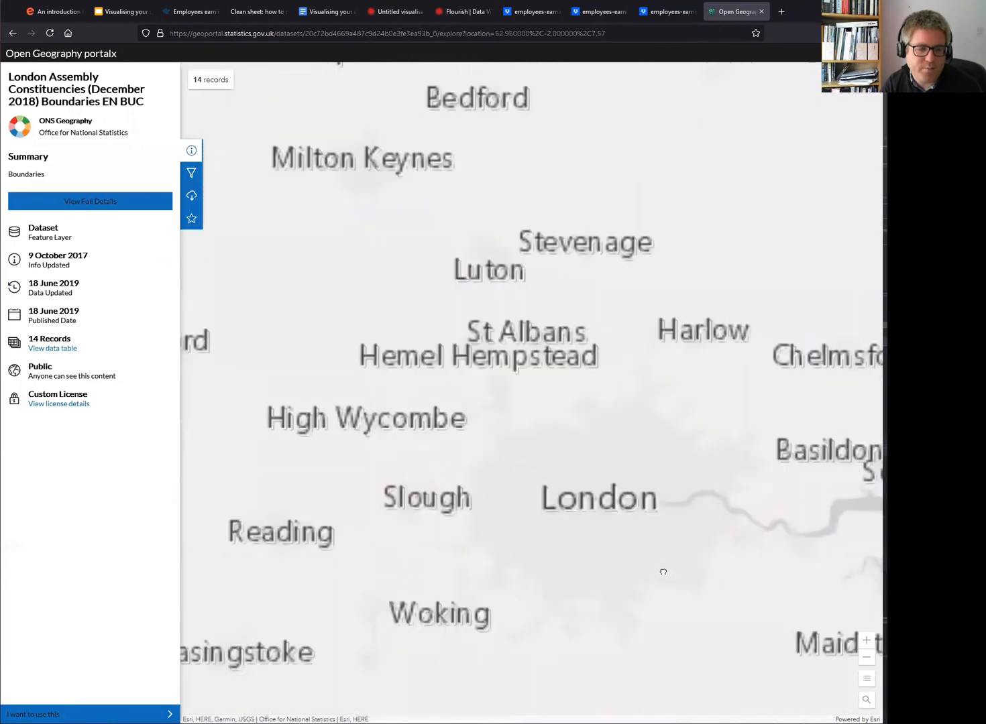
{"action": "left_click_drag", "start_coordinate": [640, 472], "coordinate": [571, 324]}
{"action": "scroll", "coordinate": [587, 347], "scroll_direction": "up", "scroll_amount": 2}
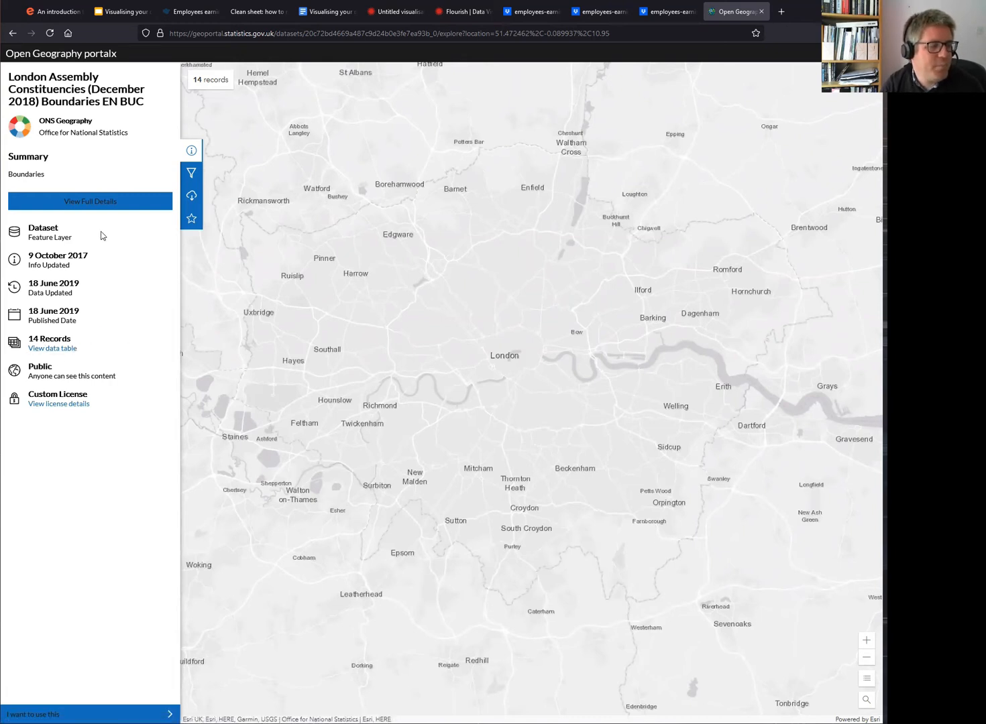
Show the BUC dataset's download options and examine the GeoJSON format and its file size.
{"action": "left_click", "coordinate": [191, 197]}
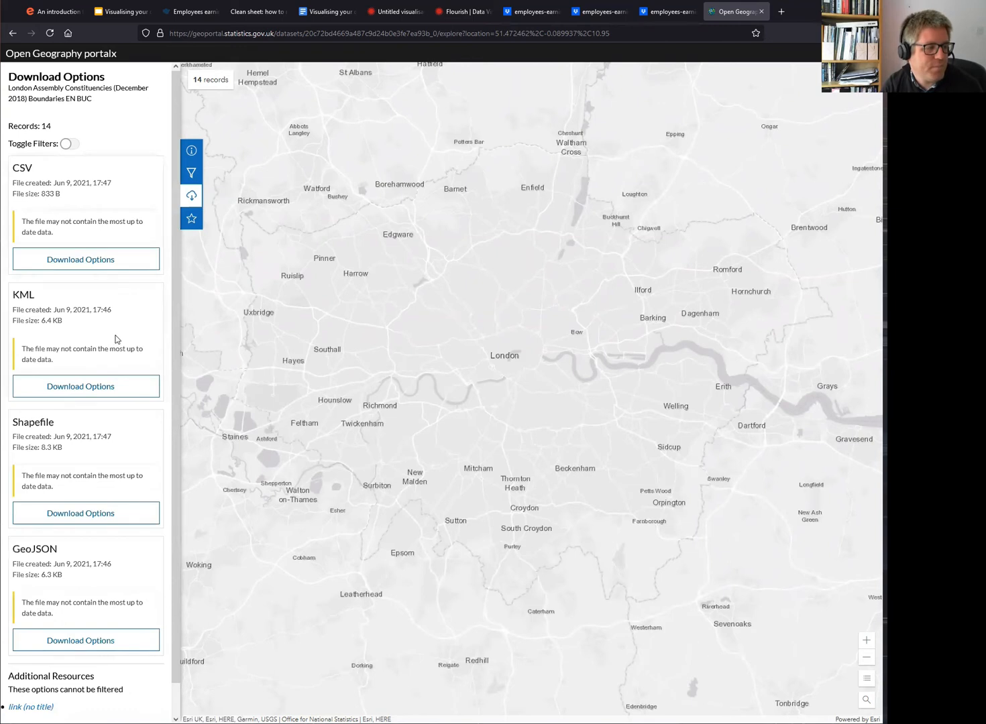
{"action": "scroll", "coordinate": [115, 339], "scroll_direction": "down", "scroll_amount": 1}
{"action": "double_click", "coordinate": [36, 517]}
{"action": "double_click", "coordinate": [44, 533]}
{"action": "left_click", "coordinate": [43, 517]}
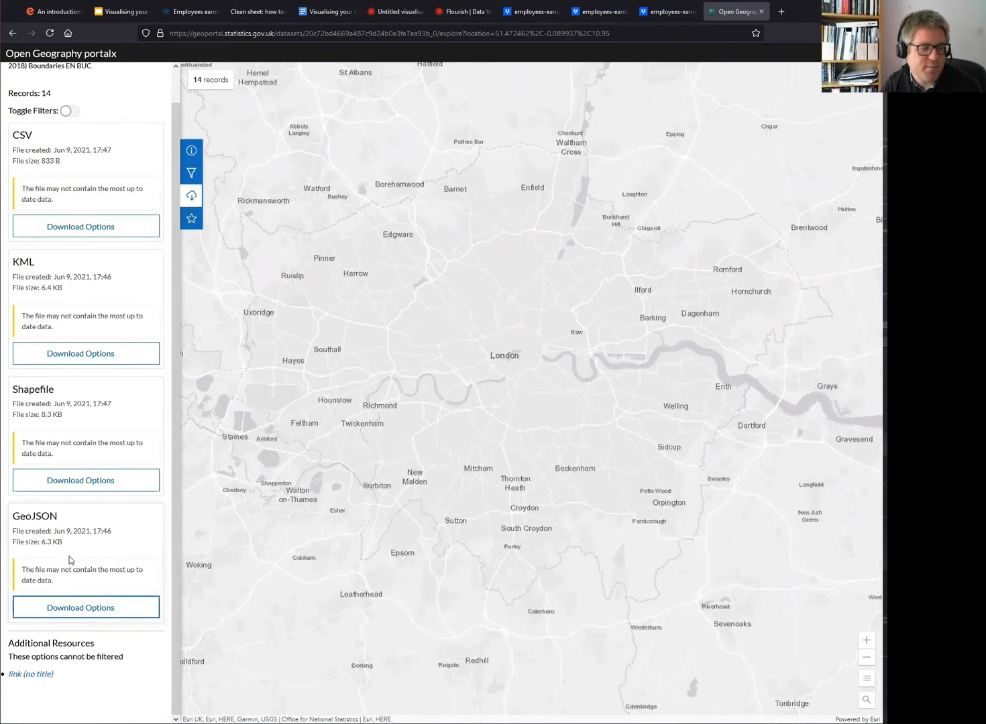
{"action": "left_click_drag", "start_coordinate": [40, 542], "coordinate": [54, 543]}
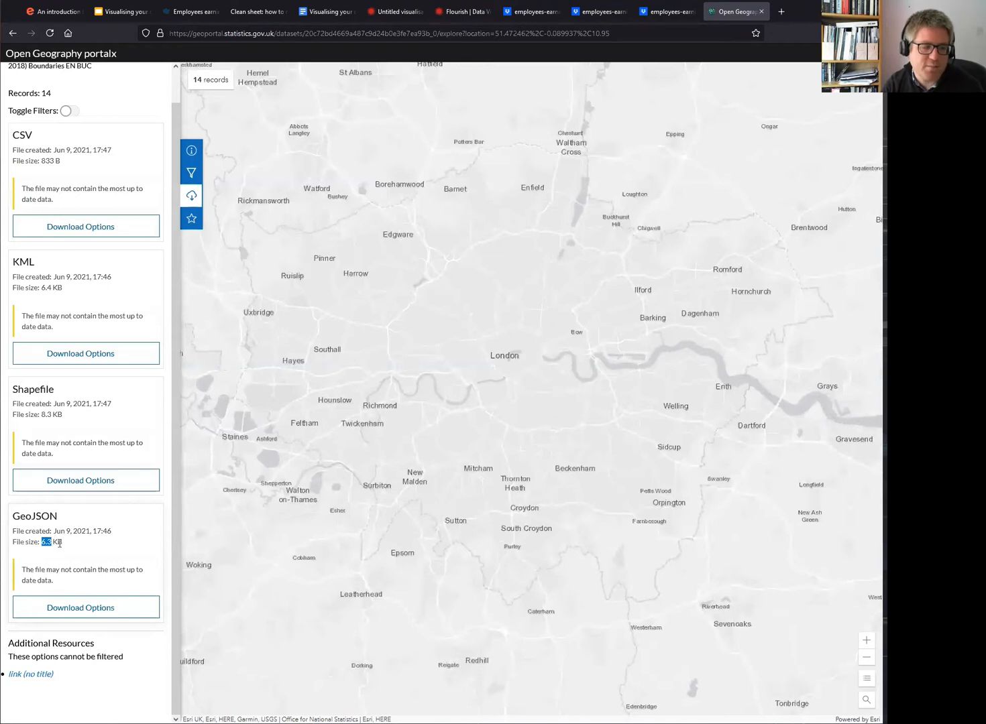
Request a newly generated GeoJSON file of the London Assembly Constituencies (December 2018) boundaries.
{"action": "left_click", "coordinate": [56, 544]}
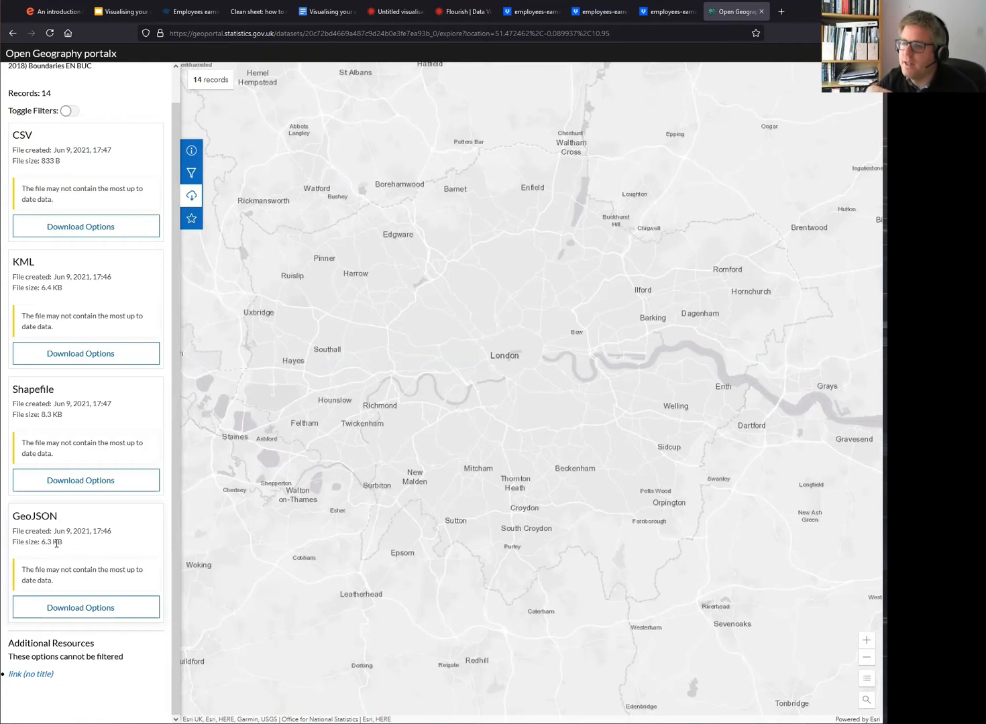
{"action": "left_click", "coordinate": [95, 608]}
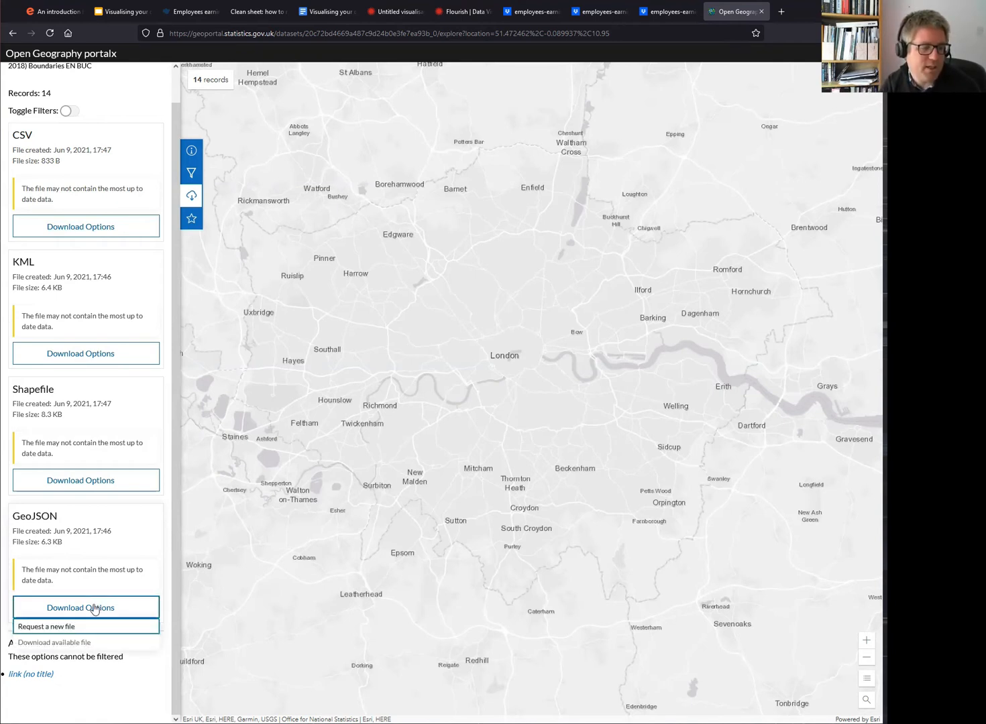
{"action": "left_click", "coordinate": [69, 629]}
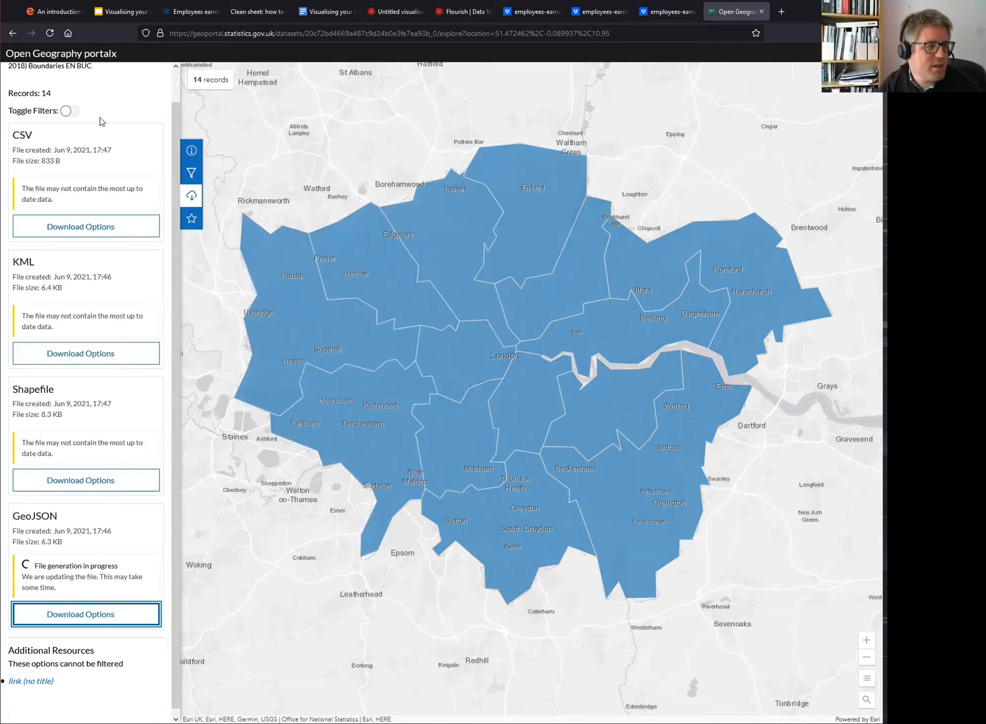
Examine the boundary dataset's title, checking its December 2018 date and BUC resolution code.
{"action": "scroll", "coordinate": [101, 120], "scroll_direction": "up", "scroll_amount": 1}
{"action": "double_click", "coordinate": [37, 99]}
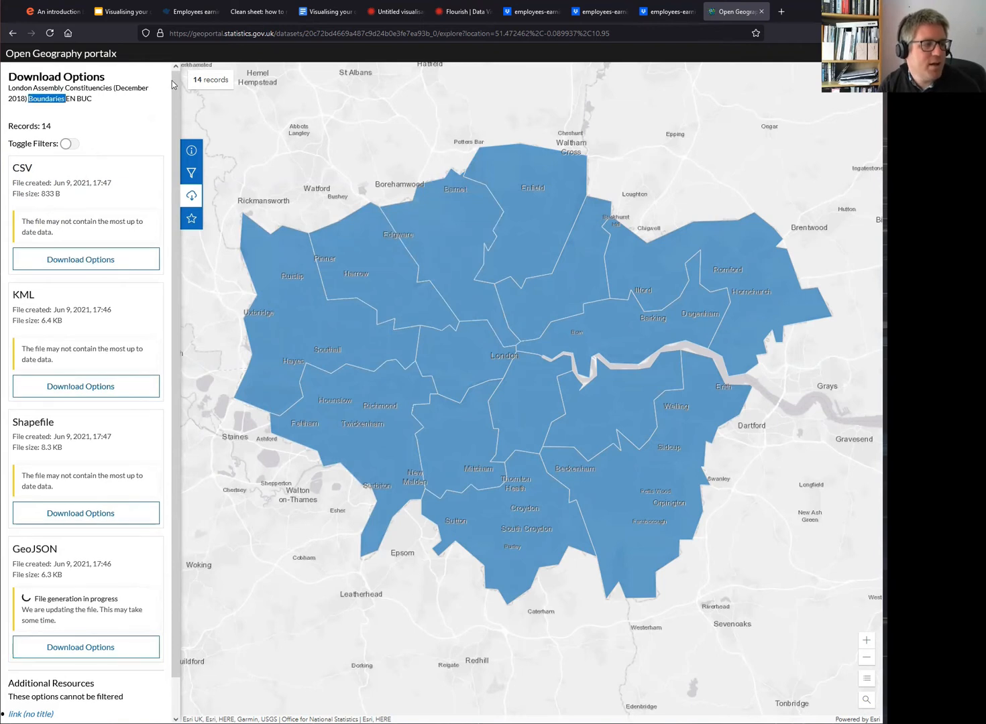
{"action": "left_click_drag", "start_coordinate": [115, 88], "coordinate": [25, 99]}
{"action": "double_click", "coordinate": [39, 99]}
{"action": "left_click", "coordinate": [70, 99]}
{"action": "left_click_drag", "start_coordinate": [78, 98], "coordinate": [91, 100]}
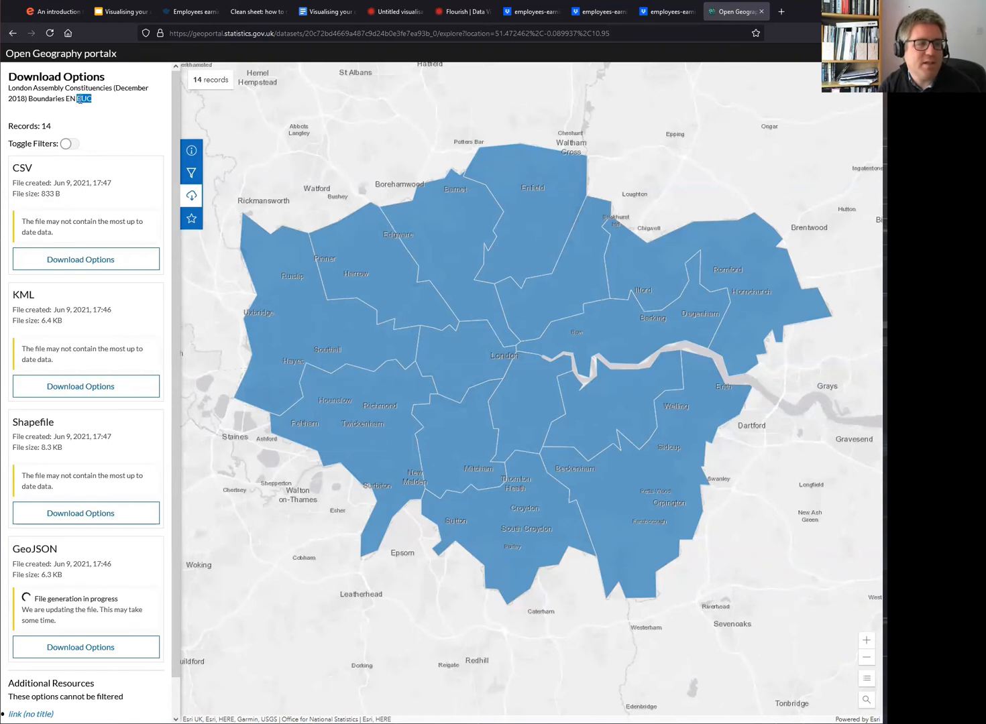
{"action": "double_click", "coordinate": [83, 99]}
{"action": "left_click", "coordinate": [86, 99]}
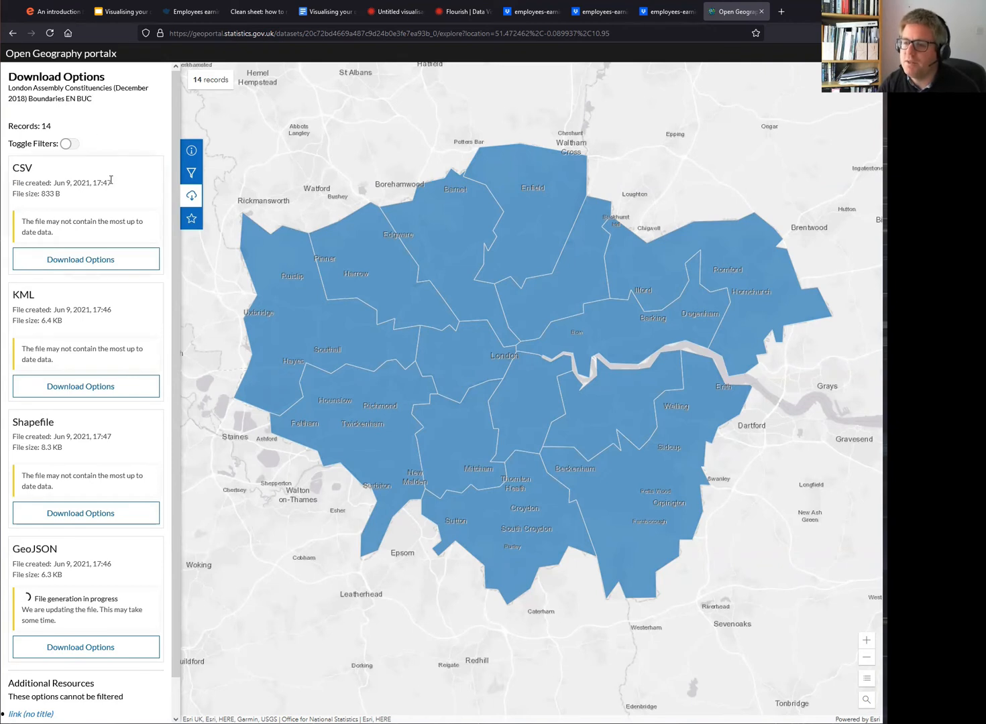
Download the already available GeoJSON version of the London Assembly Constituencies EN BUC boundaries and save the file.
{"action": "scroll", "coordinate": [110, 180], "scroll_direction": "down", "scroll_amount": 1}
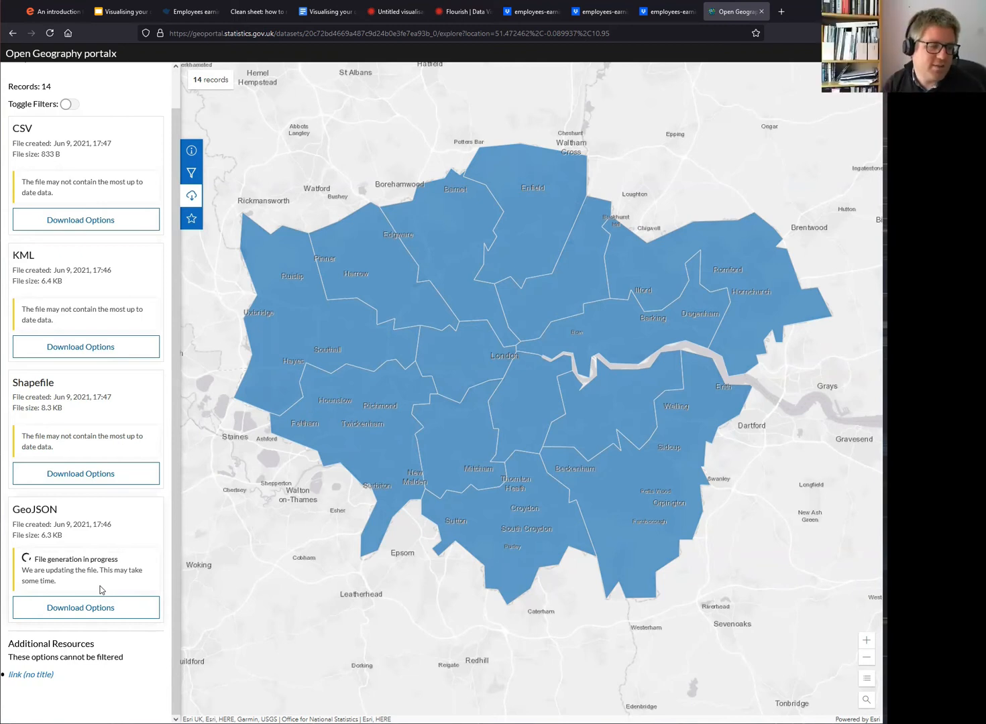
{"action": "left_click", "coordinate": [106, 607]}
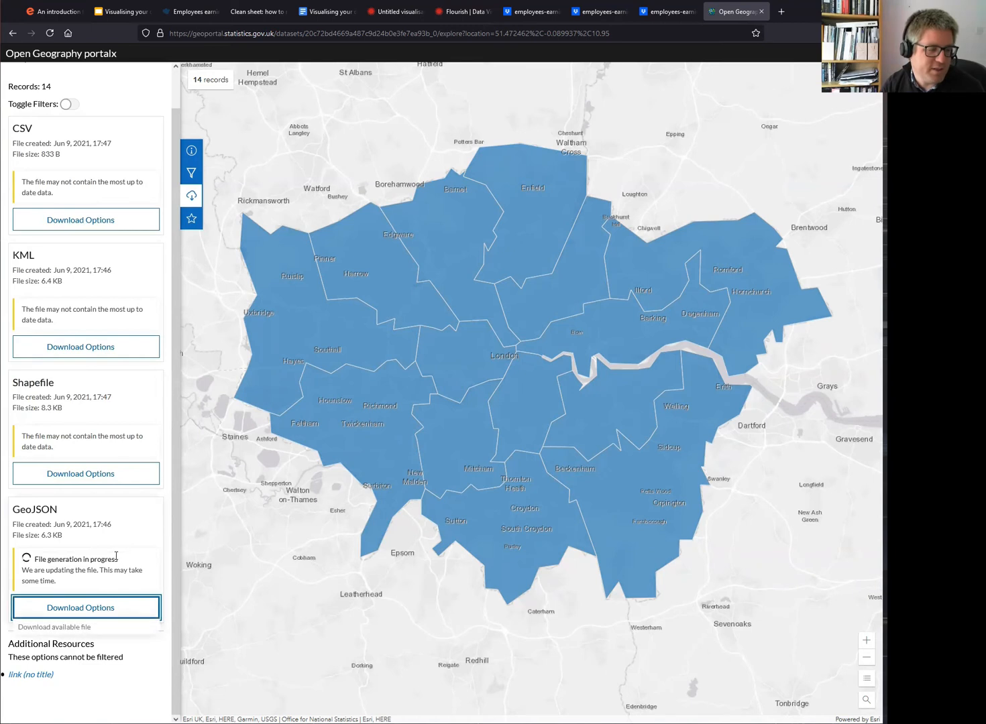
{"action": "left_click", "coordinate": [77, 627]}
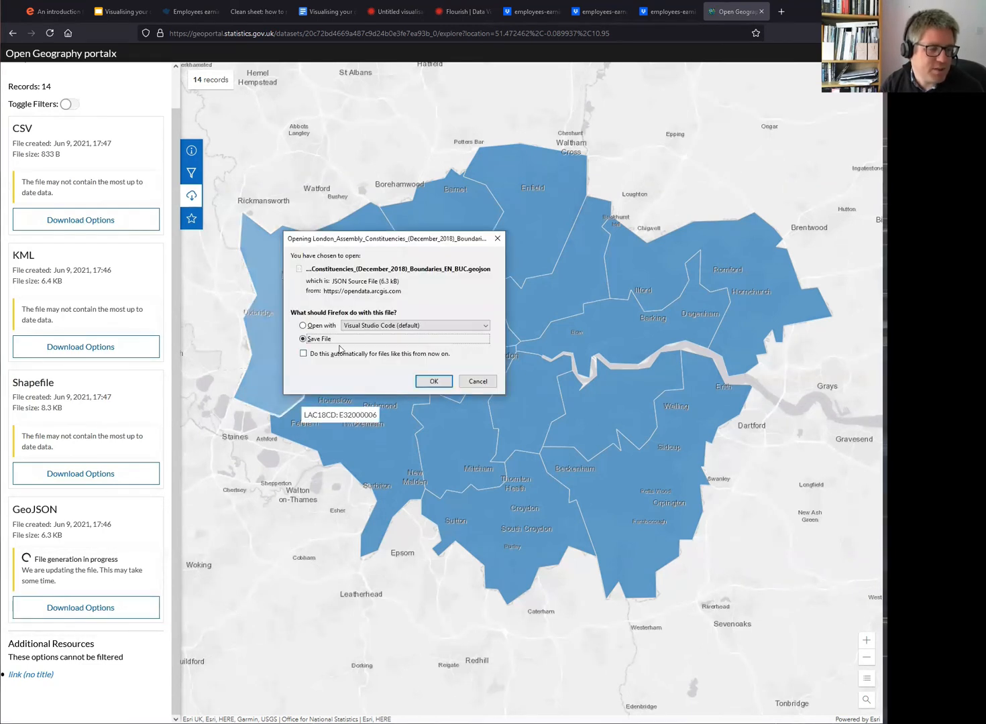
{"action": "left_click", "coordinate": [429, 384]}
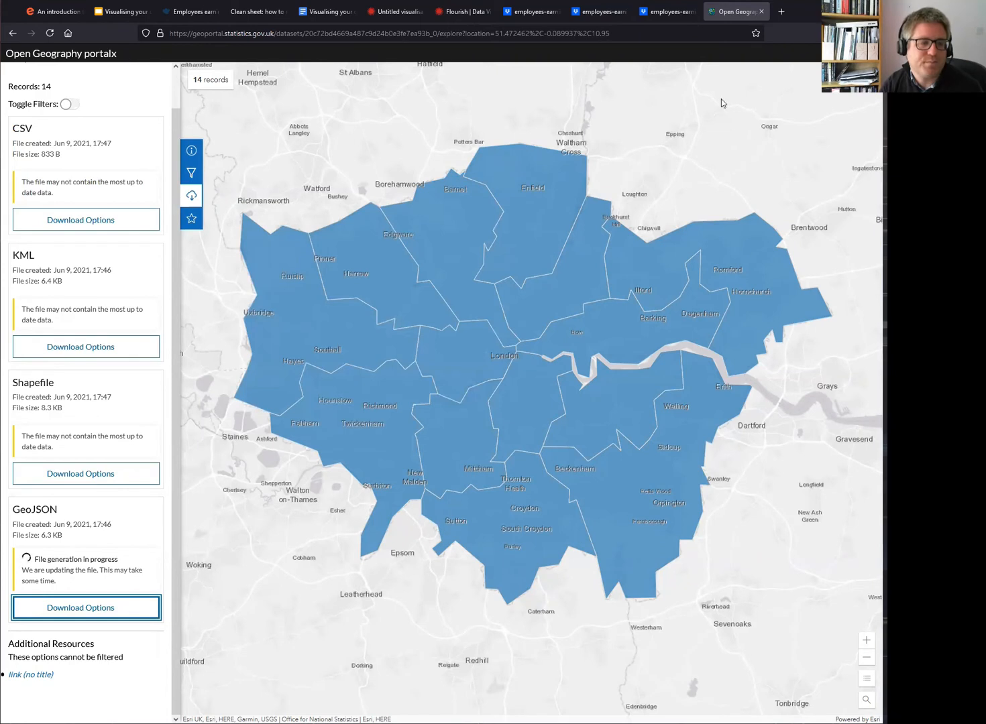
Open the geo-lookups repository on GitHub in a new browser tab.
{"action": "left_click", "coordinate": [779, 30]}
{"action": "type", "text": "git"}
{"action": "key", "text": "Right"}
{"action": "type", "text": "dr"}
{"action": "key", "text": "Right"}
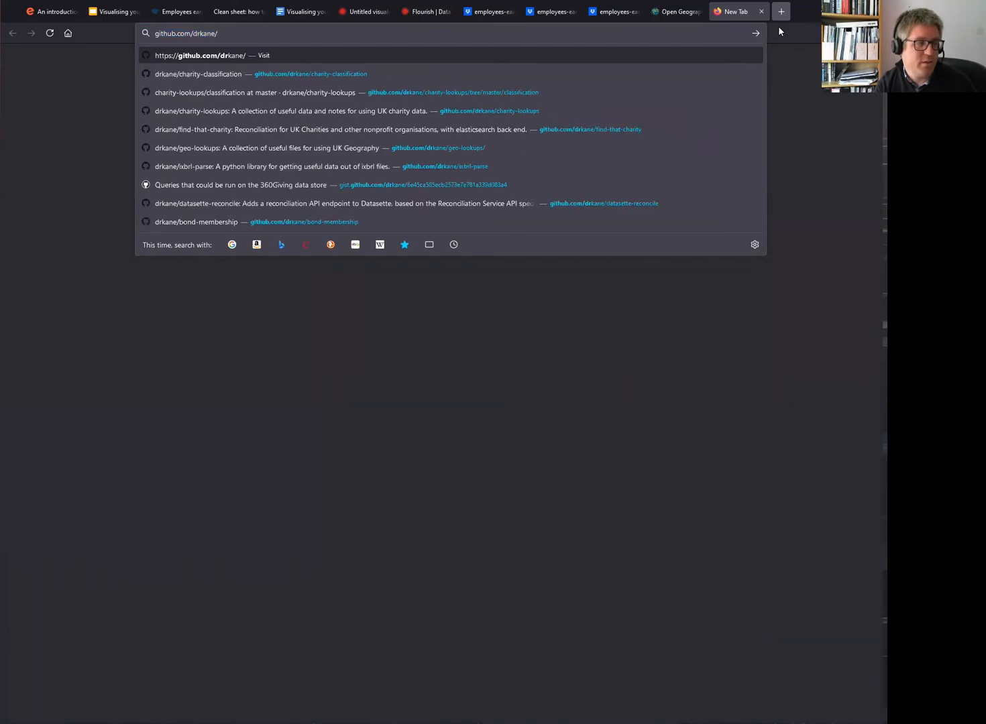
{"action": "type", "text": "geo-lookups/"}
{"action": "key", "text": "Return"}
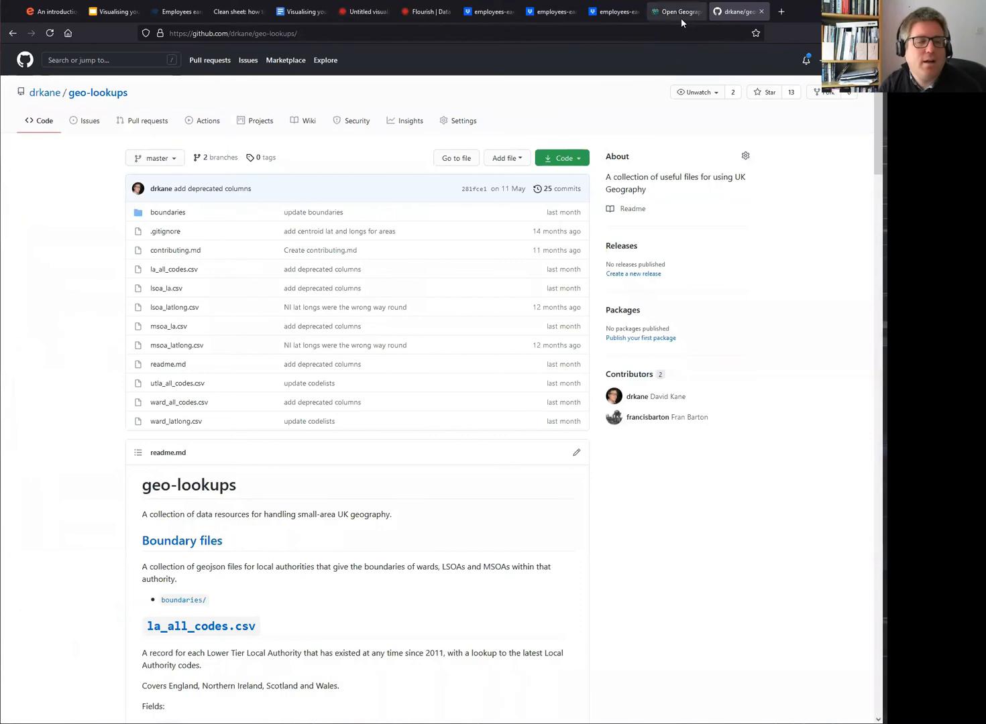
Open the repository's boundaries folder and select its full web address.
{"action": "left_click", "coordinate": [176, 214]}
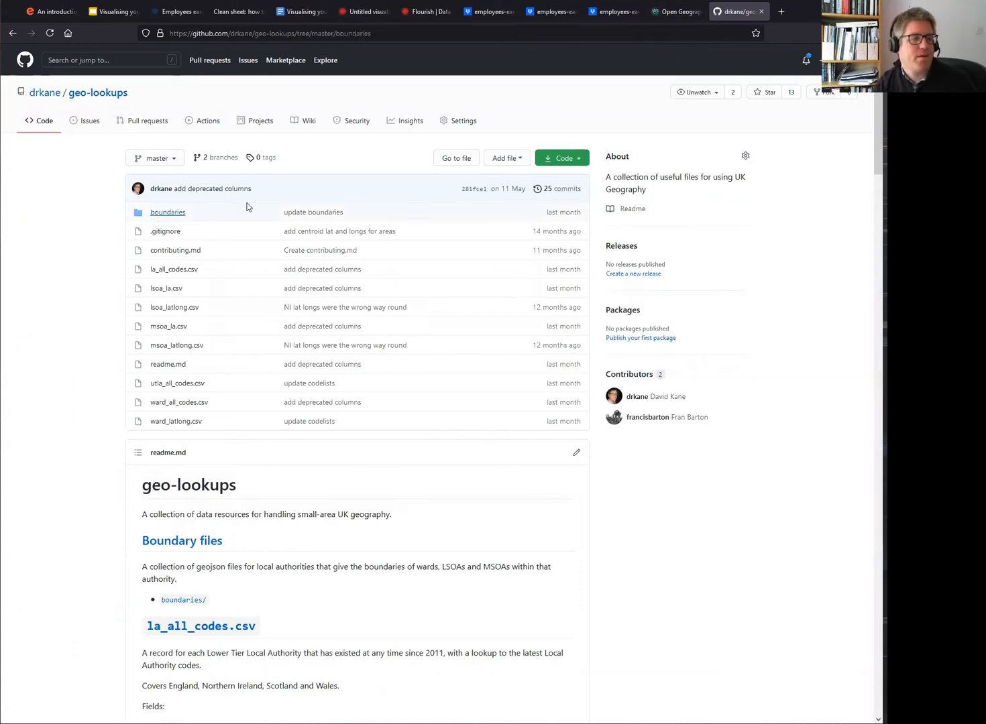
{"action": "left_click", "coordinate": [367, 35]}
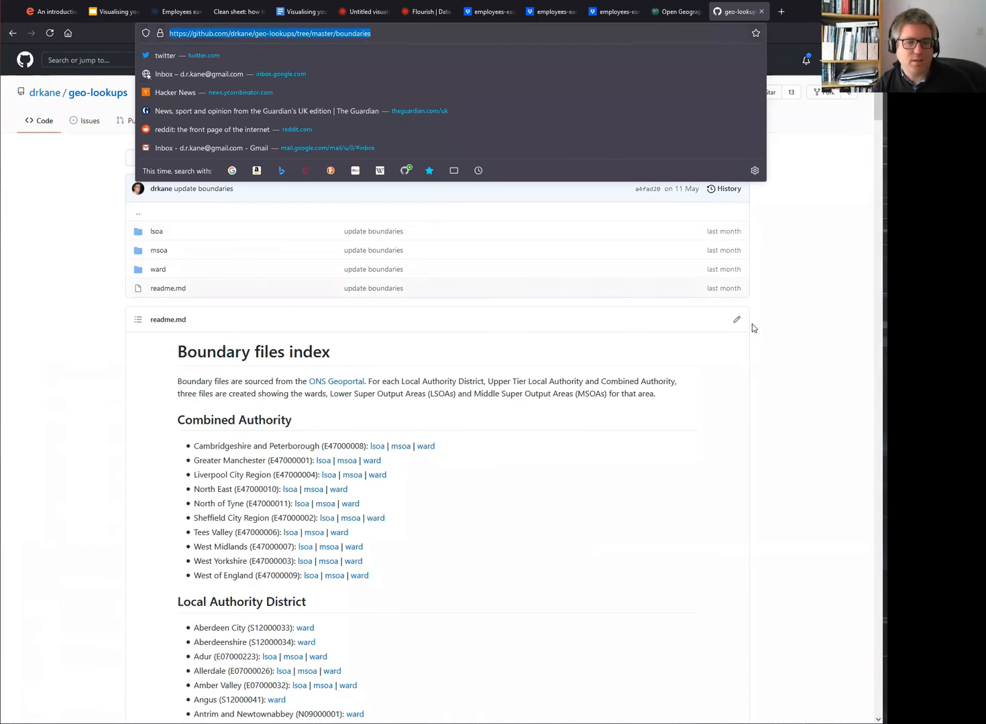
{"action": "key", "text": "alt+Tab"}
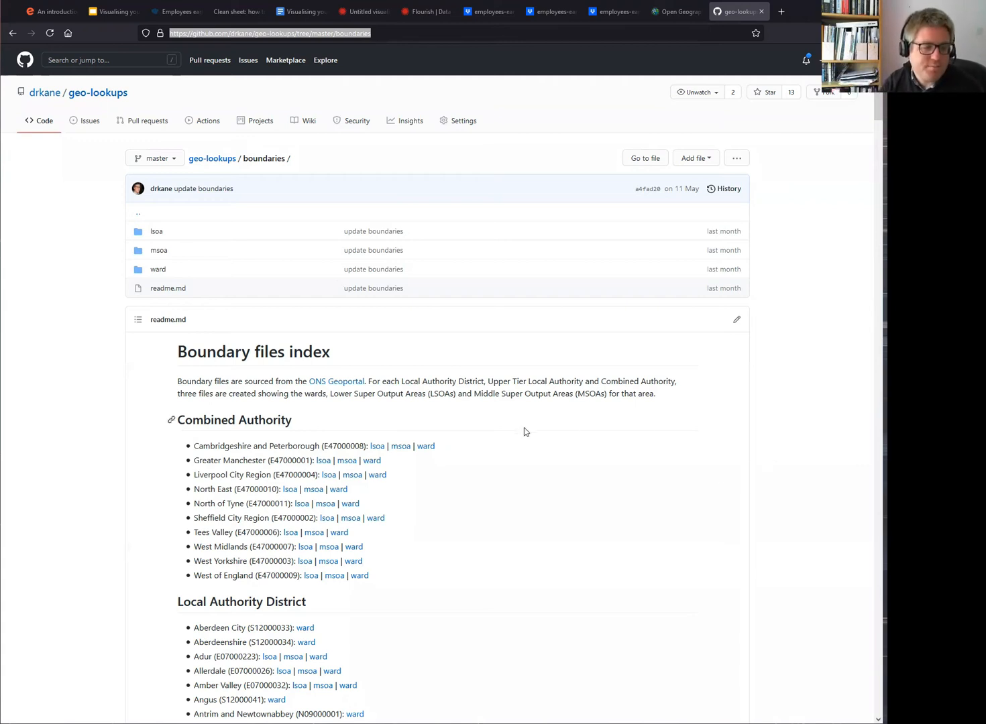
Look through the Boundary files index for the combined authority and local authority district lsoa, msoa and ward files.
{"action": "scroll", "coordinate": [524, 427], "scroll_direction": "down", "scroll_amount": 1}
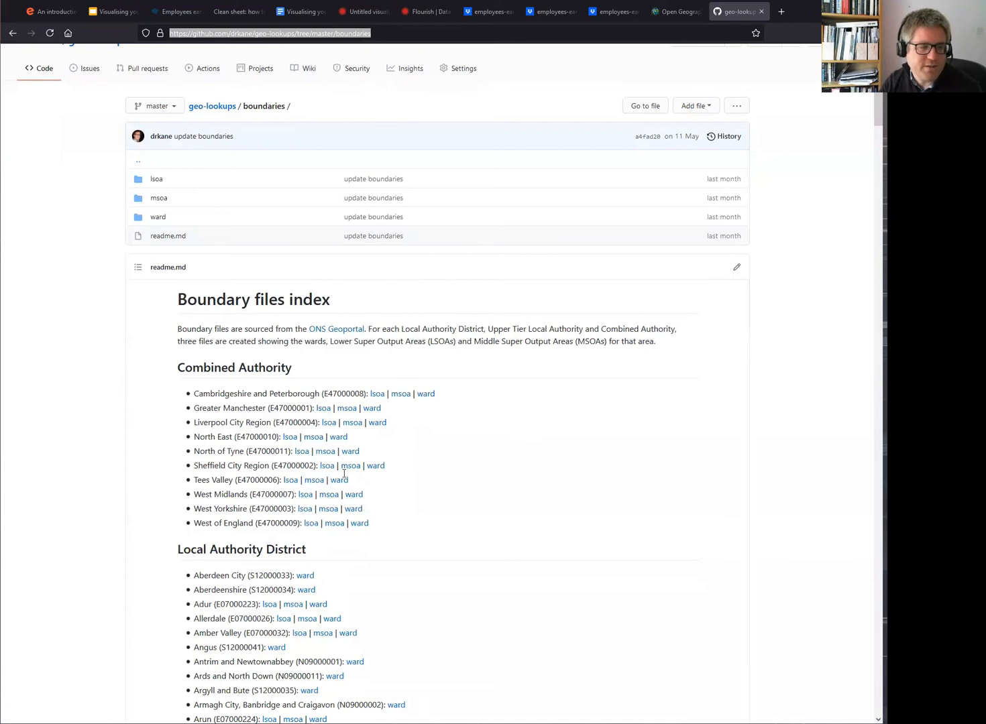
{"action": "scroll", "coordinate": [448, 475], "scroll_direction": "down", "scroll_amount": 2}
{"action": "scroll", "coordinate": [446, 471], "scroll_direction": "down", "scroll_amount": 3}
{"action": "scroll", "coordinate": [325, 218], "scroll_direction": "up", "scroll_amount": 1}
{"action": "scroll", "coordinate": [417, 280], "scroll_direction": "up", "scroll_amount": 1}
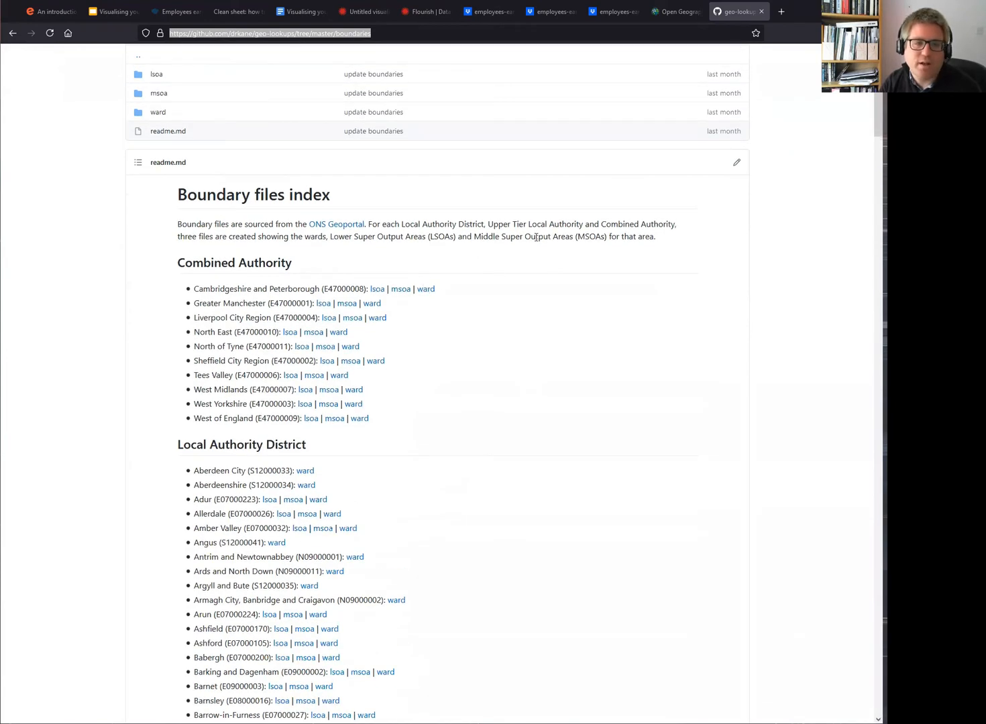
{"action": "scroll", "coordinate": [535, 231], "scroll_direction": "up", "scroll_amount": 2}
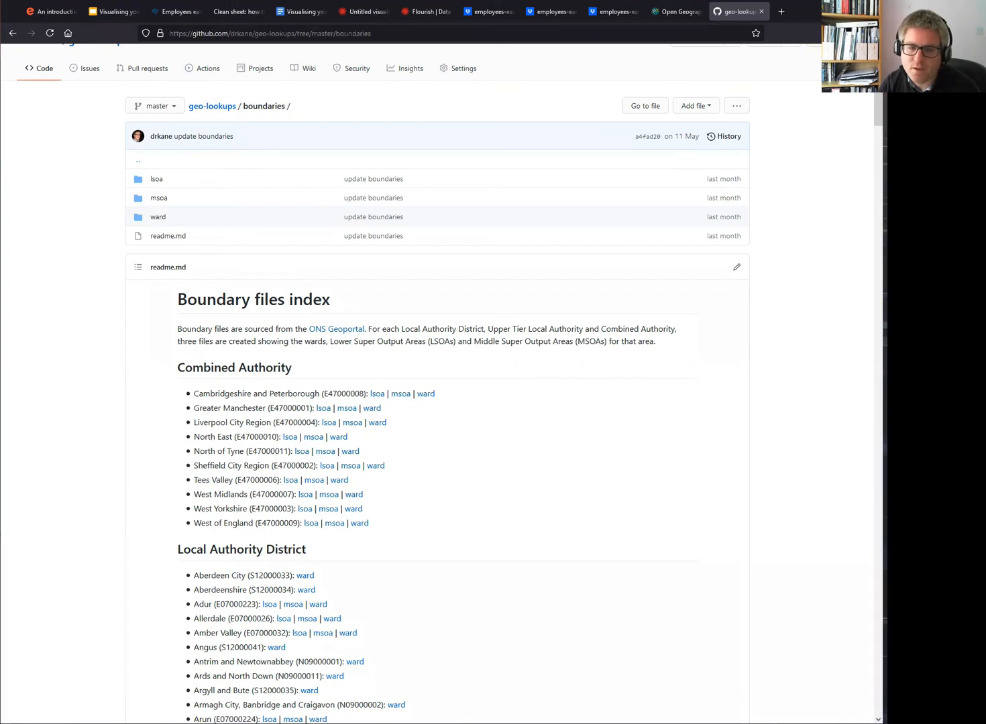
{"action": "scroll", "coordinate": [509, 403], "scroll_direction": "down", "scroll_amount": 3}
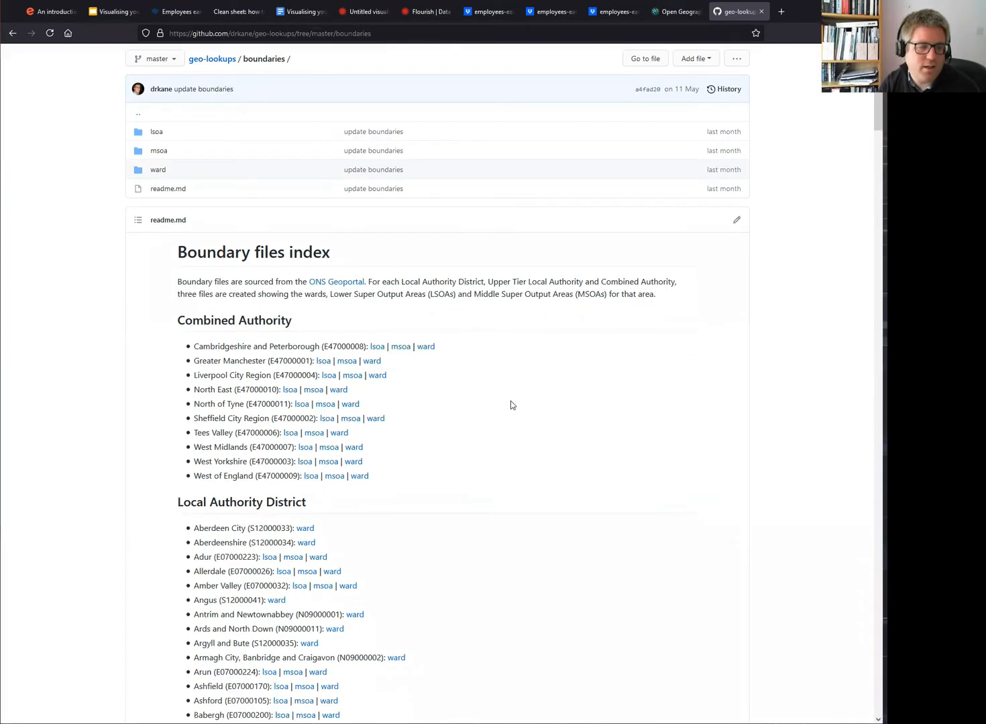
{"action": "scroll", "coordinate": [496, 356], "scroll_direction": "down", "scroll_amount": 6}
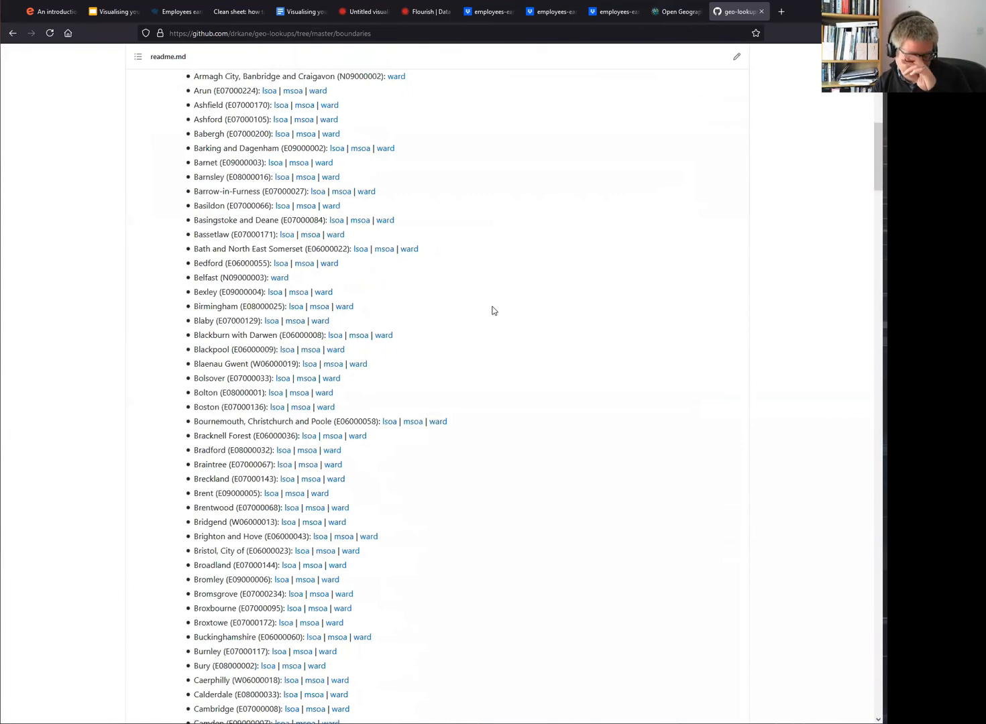
Find "hackney" in the boundary files index and open its ward boundary file.
{"action": "key", "text": "ctrl+f"}
{"action": "type", "text": "hack"}
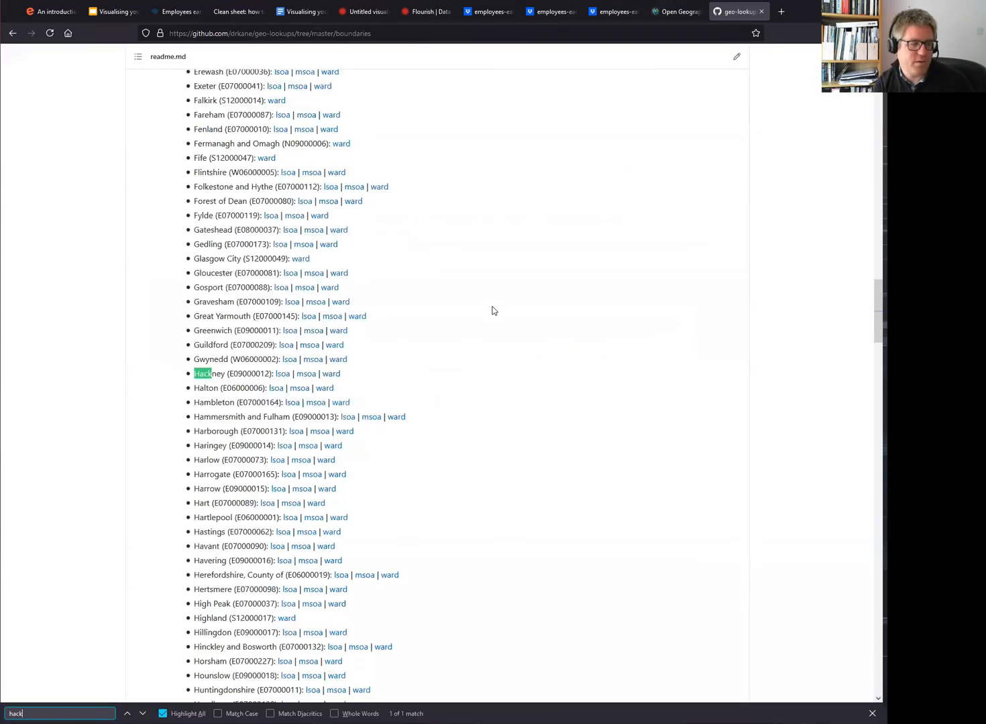
{"action": "type", "text": "ney"}
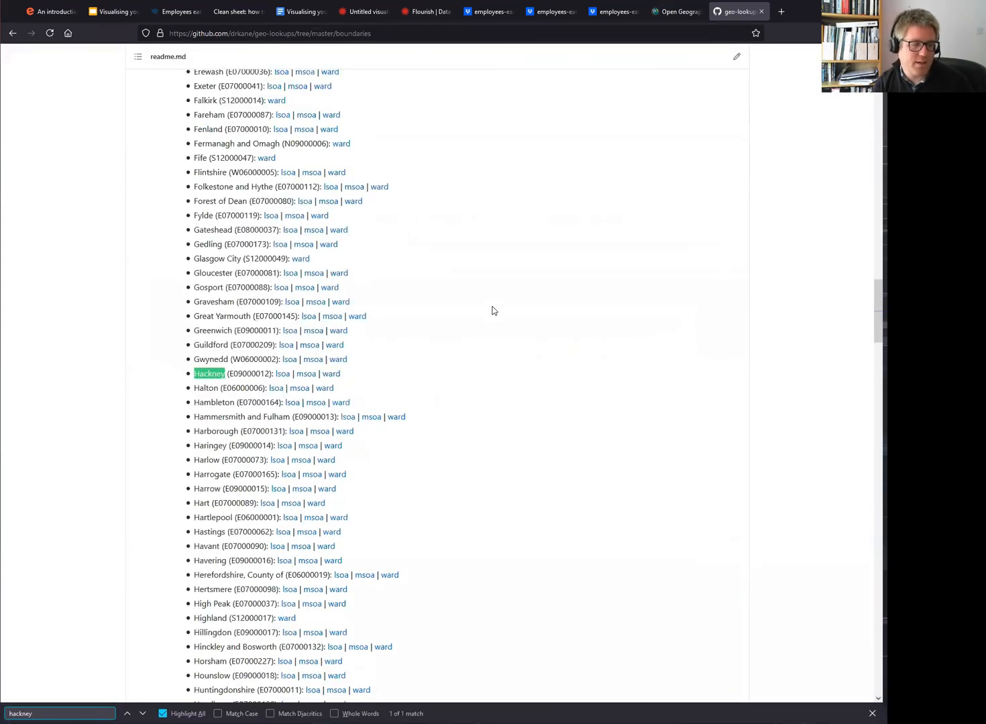
{"action": "left_click", "coordinate": [334, 377]}
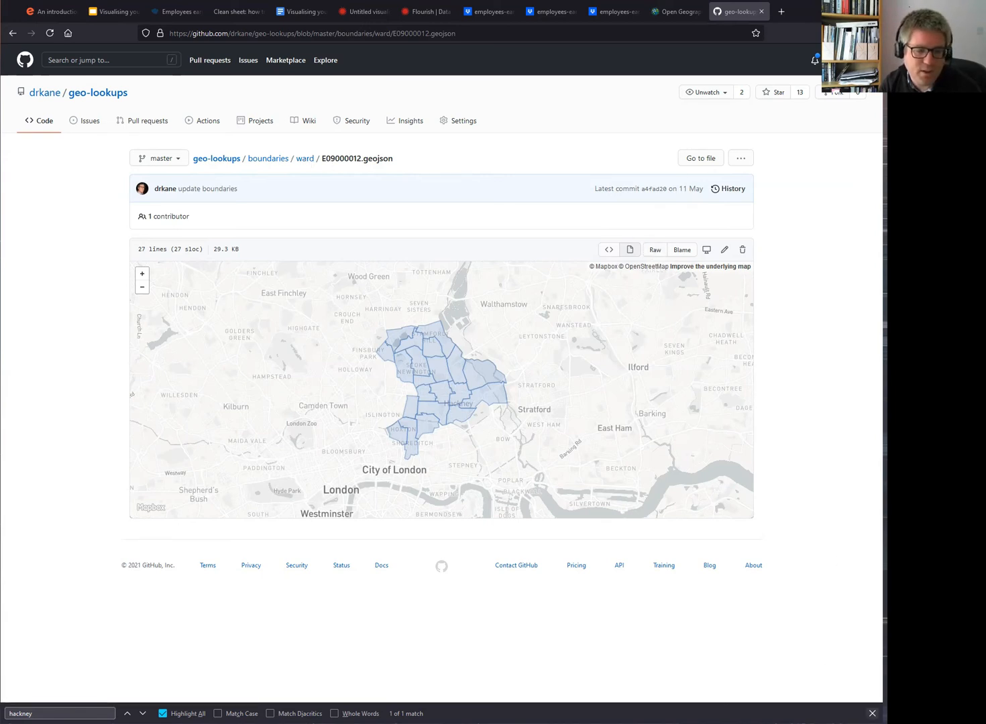
Close the page search and select the full web address of the Hackney ward GeoJSON file.
{"action": "key", "text": "Escape"}
{"action": "left_click", "coordinate": [320, 34]}
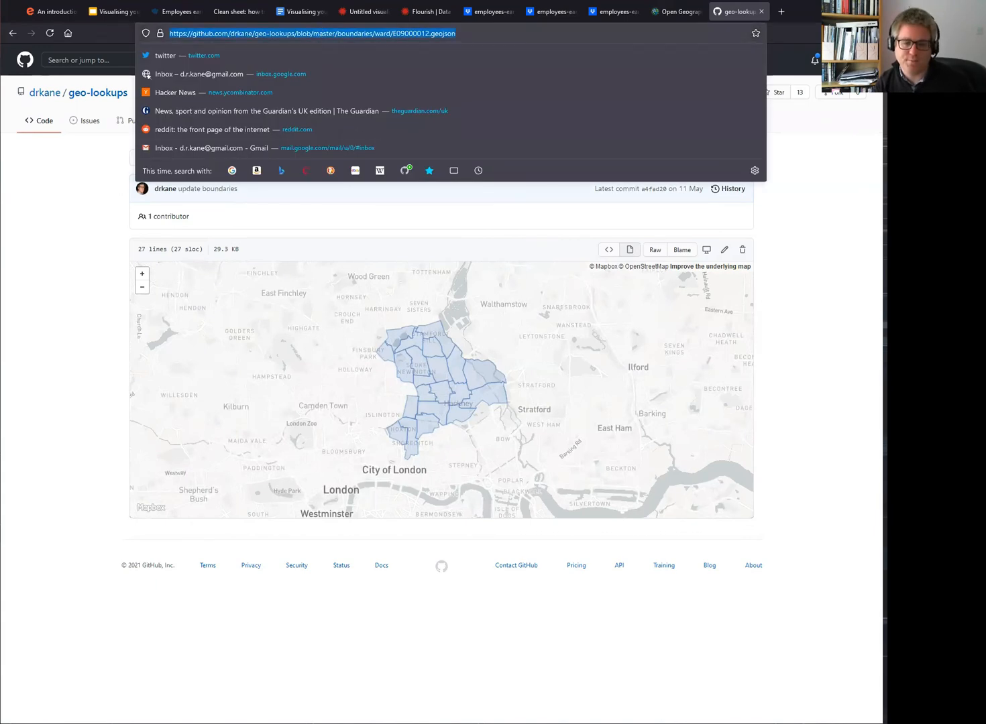
{"action": "key", "text": "alt+Tab"}
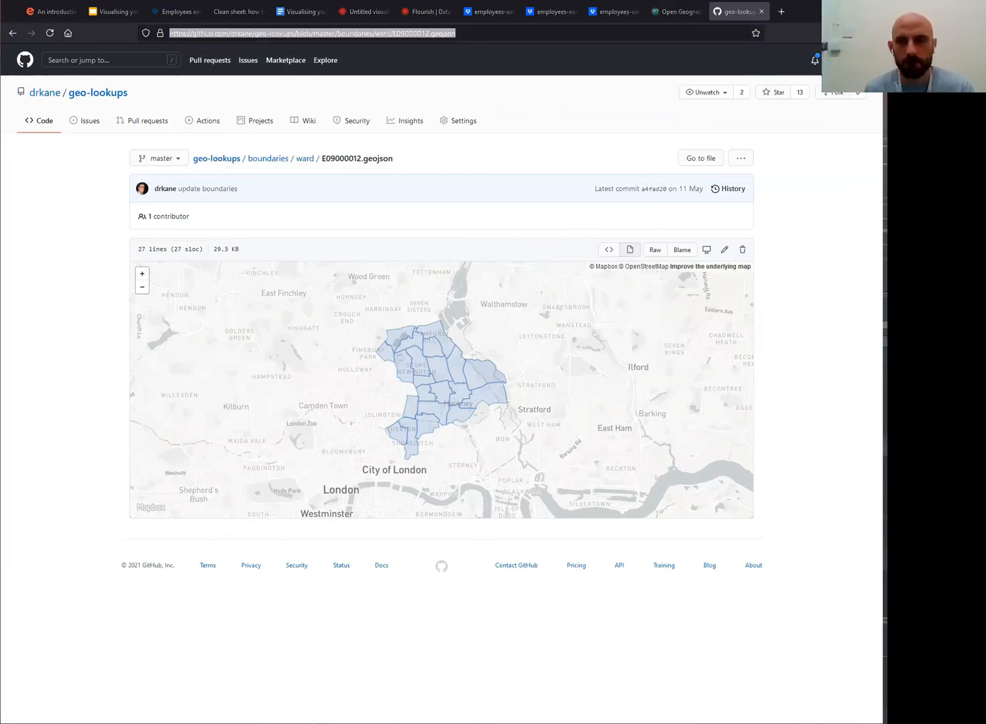
Show the raw contents of the Hackney ward file E09000012.geojson and save the page as a file.
{"action": "left_click", "coordinate": [655, 250]}
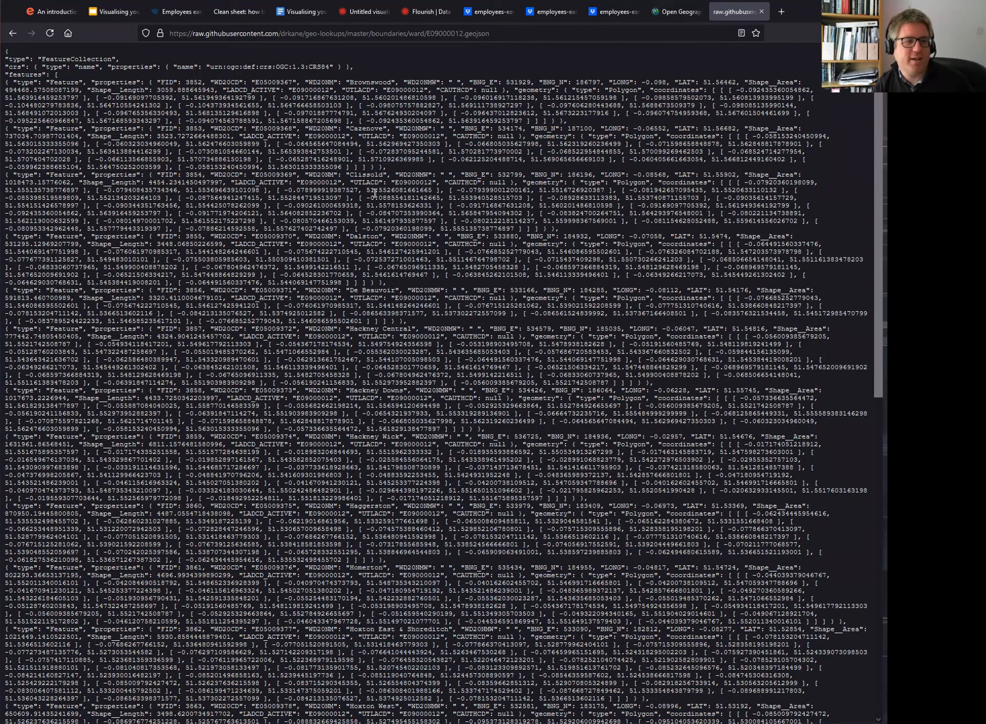
{"action": "right_click", "coordinate": [397, 180]}
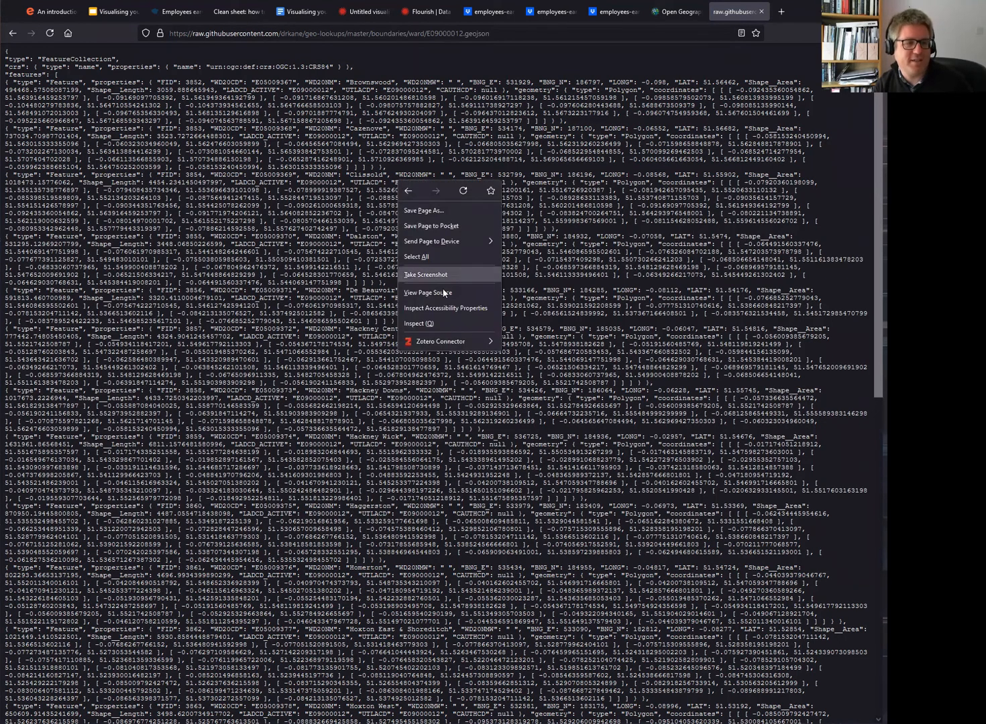
{"action": "left_click", "coordinate": [425, 211]}
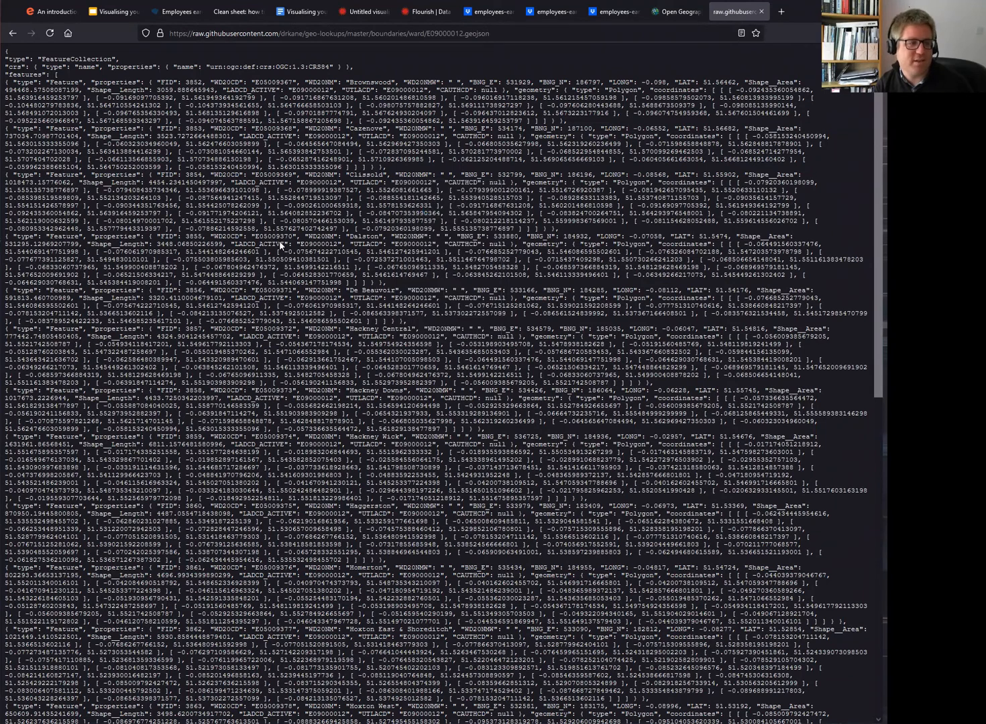
{"action": "left_click", "coordinate": [622, 532]}
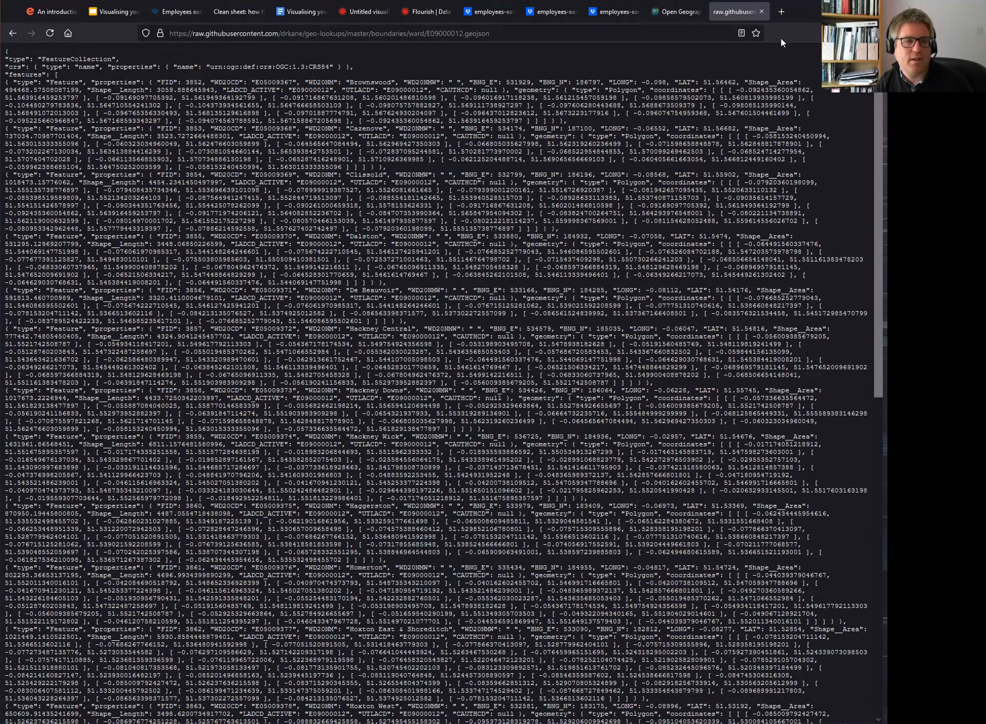
Switch to Flourish, create a new visualisation from the blank Projection map starting point, and show its Regions data sheet.
{"action": "left_click", "coordinate": [374, 14]}
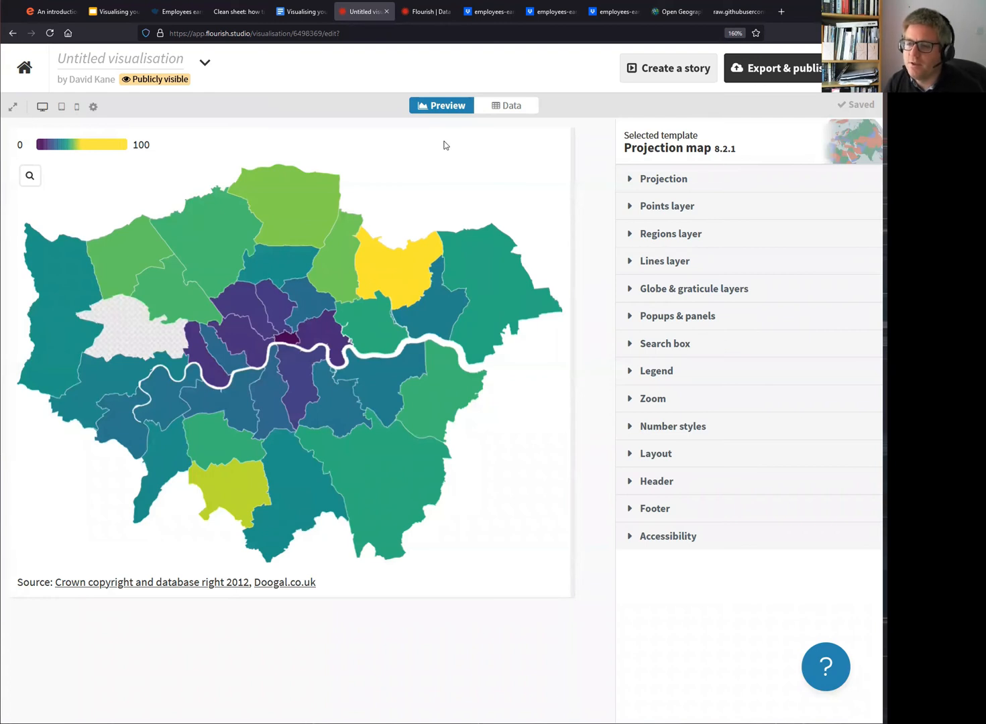
{"action": "left_click", "coordinate": [33, 70]}
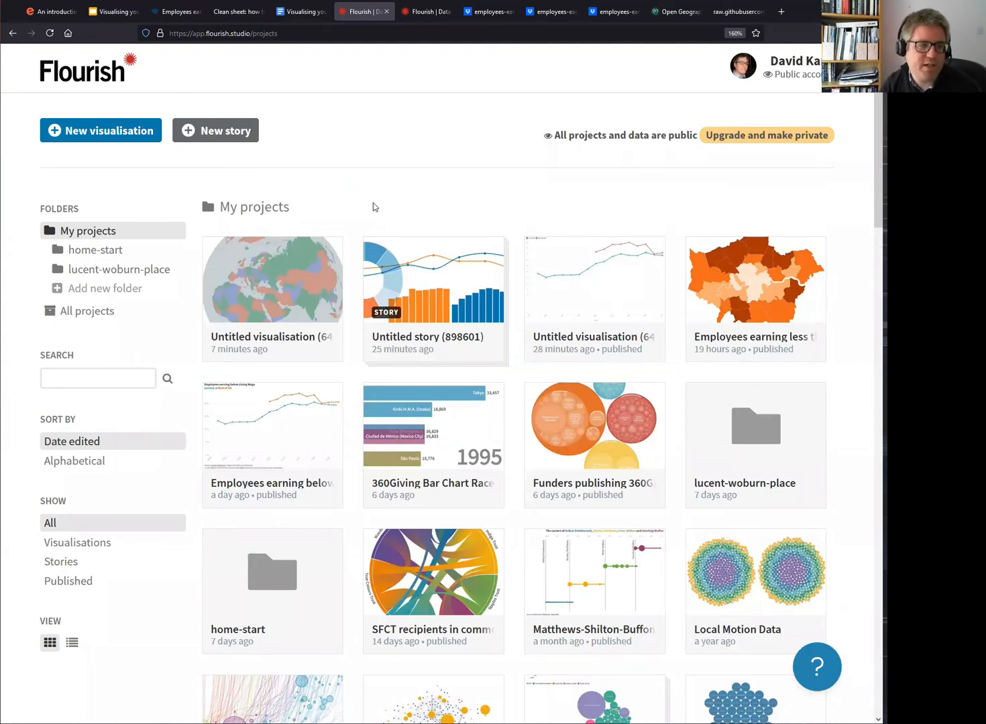
{"action": "left_click", "coordinate": [111, 130]}
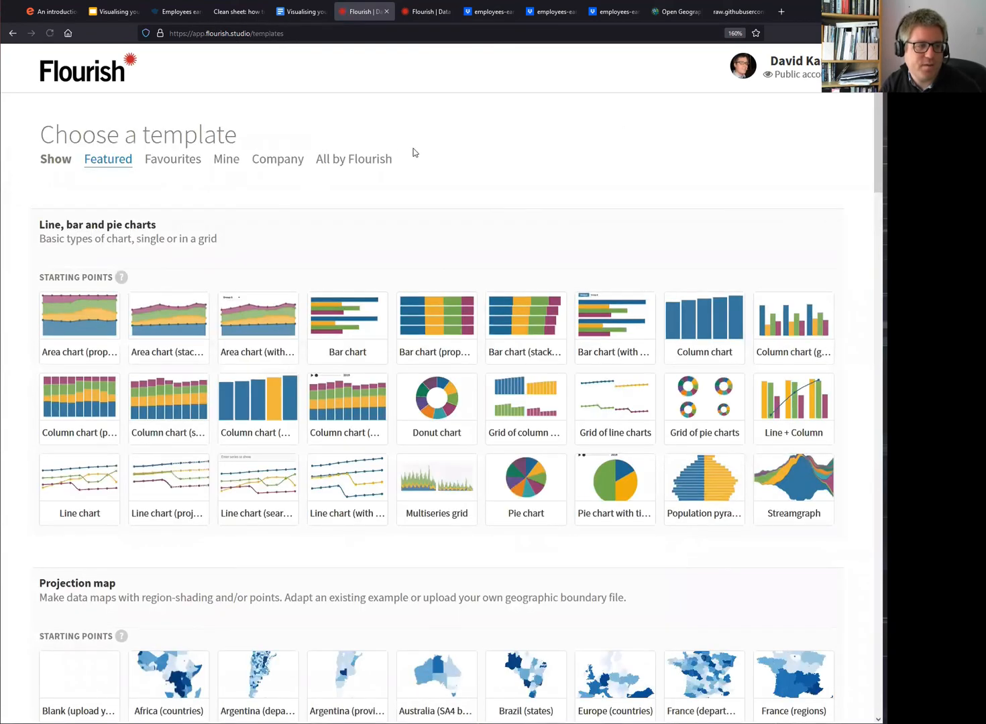
{"action": "scroll", "coordinate": [416, 153], "scroll_direction": "down", "scroll_amount": 5}
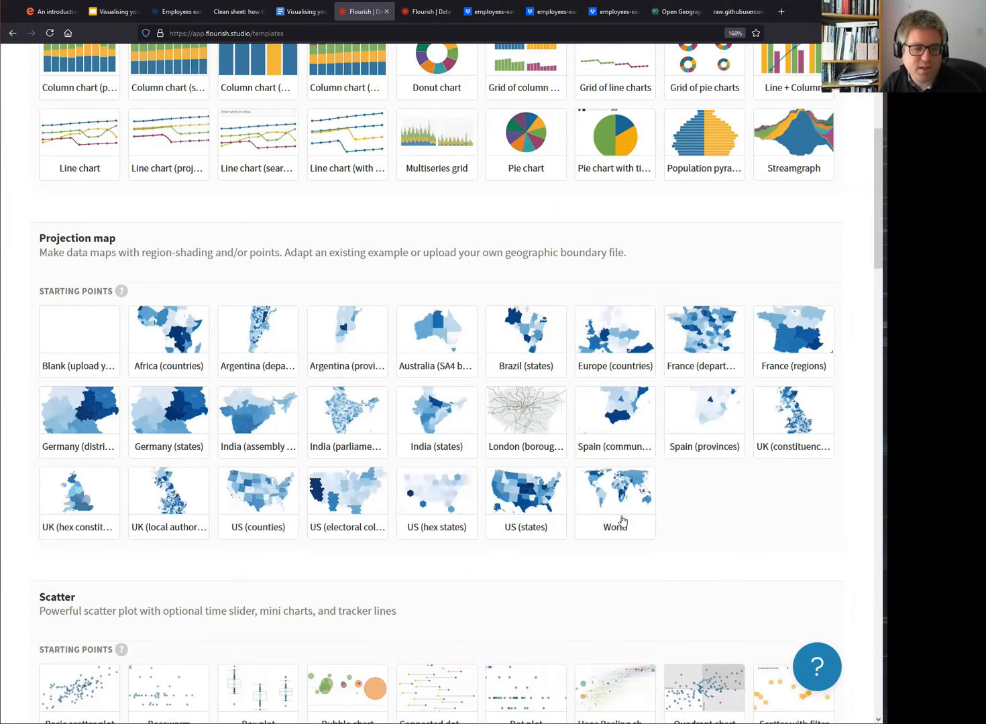
{"action": "left_click", "coordinate": [84, 368]}
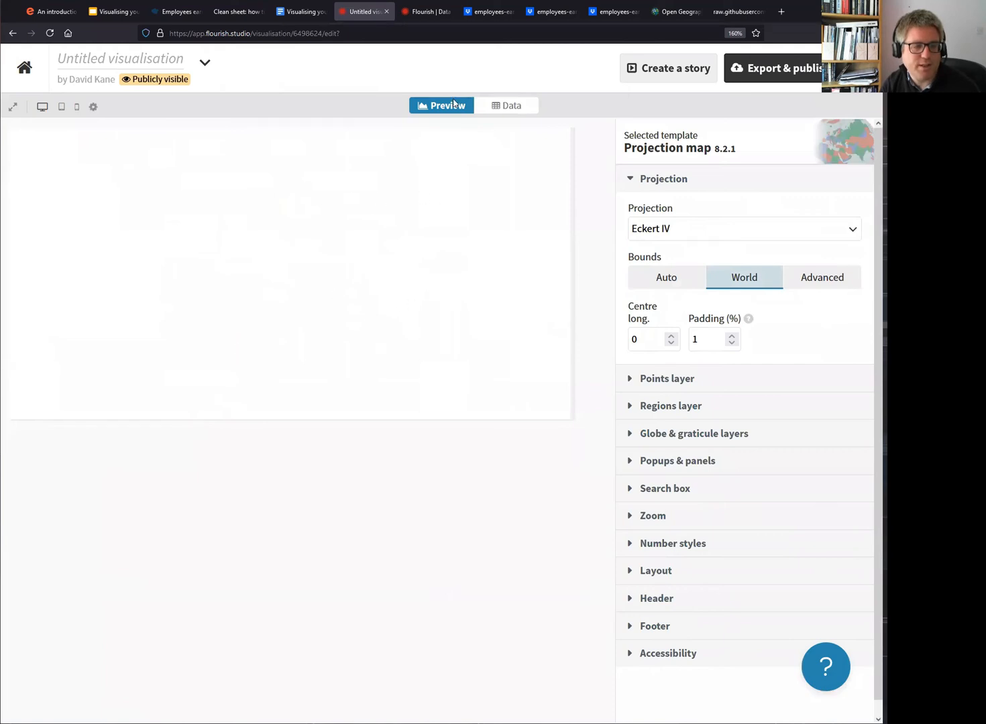
{"action": "left_click", "coordinate": [516, 109]}
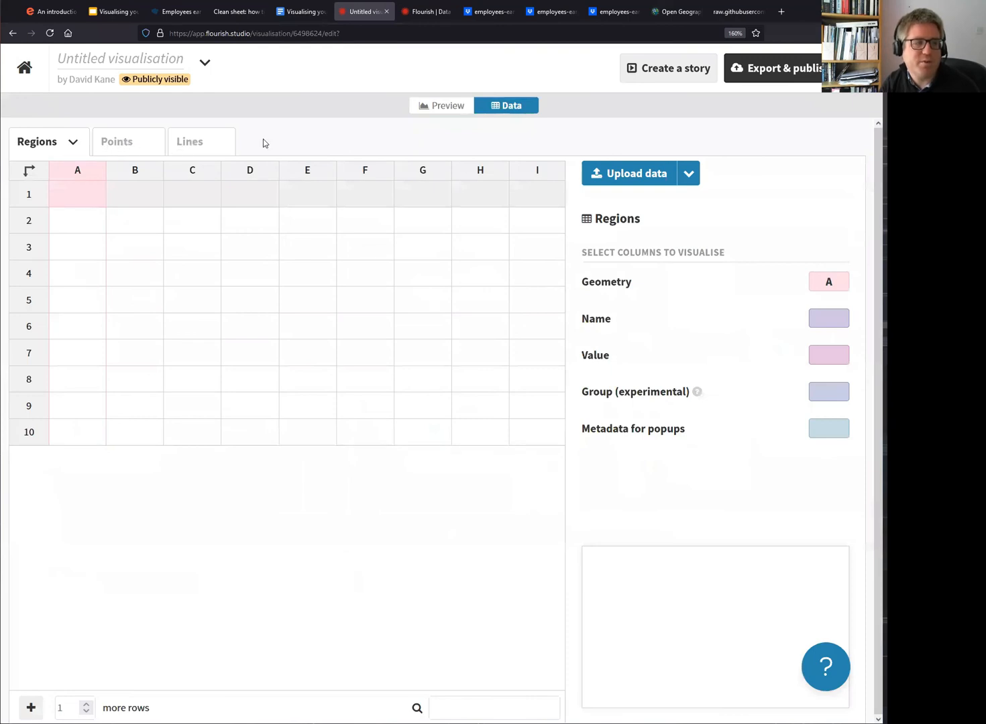
Look at the Lines and Points data sheets and return to the Regions sheet.
{"action": "left_click", "coordinate": [208, 143]}
{"action": "left_click", "coordinate": [141, 145]}
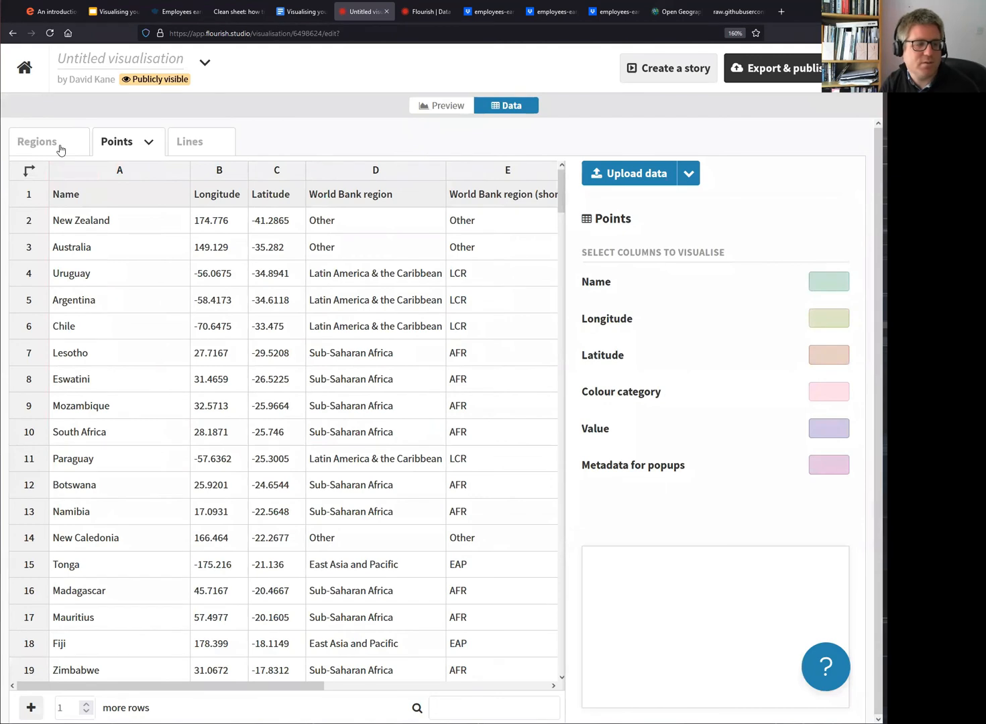
{"action": "left_click", "coordinate": [59, 149]}
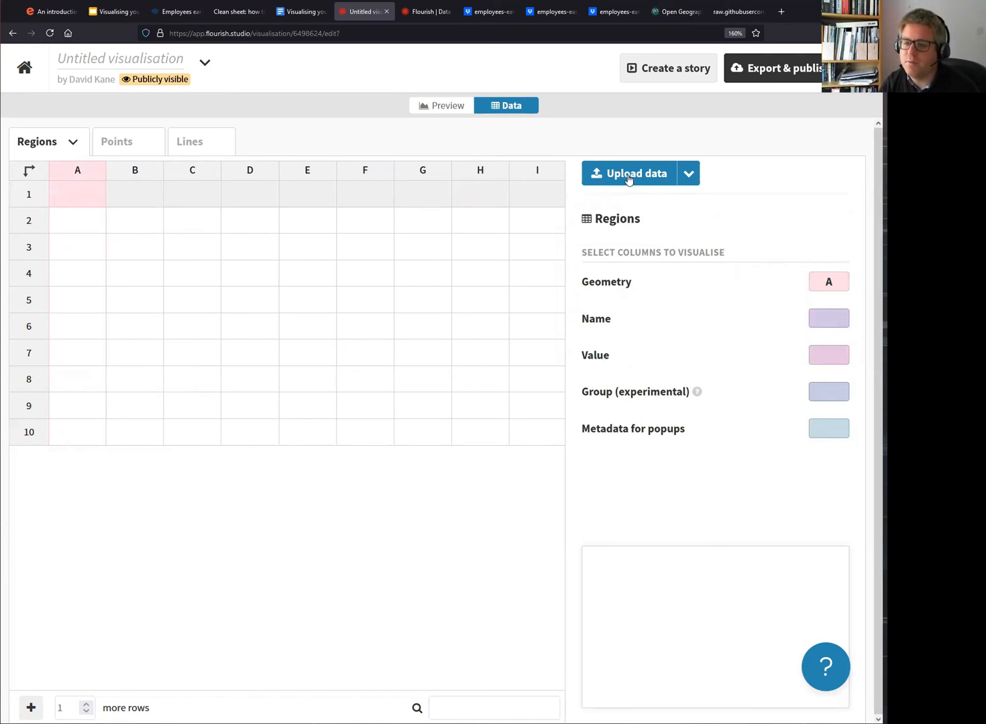
Upload E09000012.geojson from Downloads to the Regions sheet, importing it publicly and proceeding to column selection.
{"action": "left_click", "coordinate": [629, 176]}
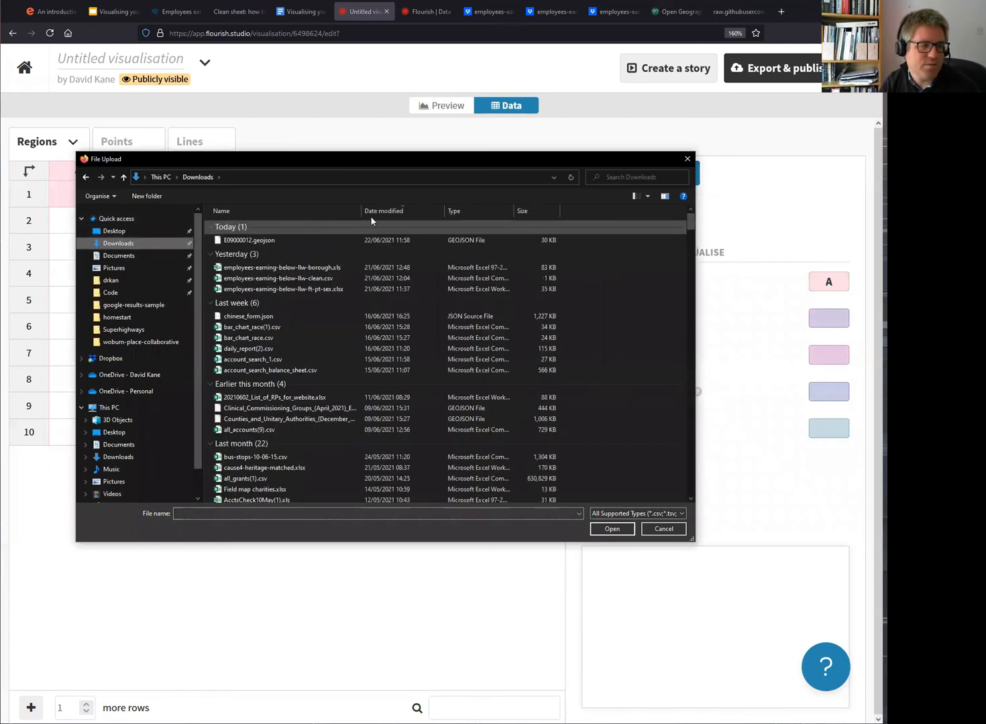
{"action": "left_click", "coordinate": [263, 242]}
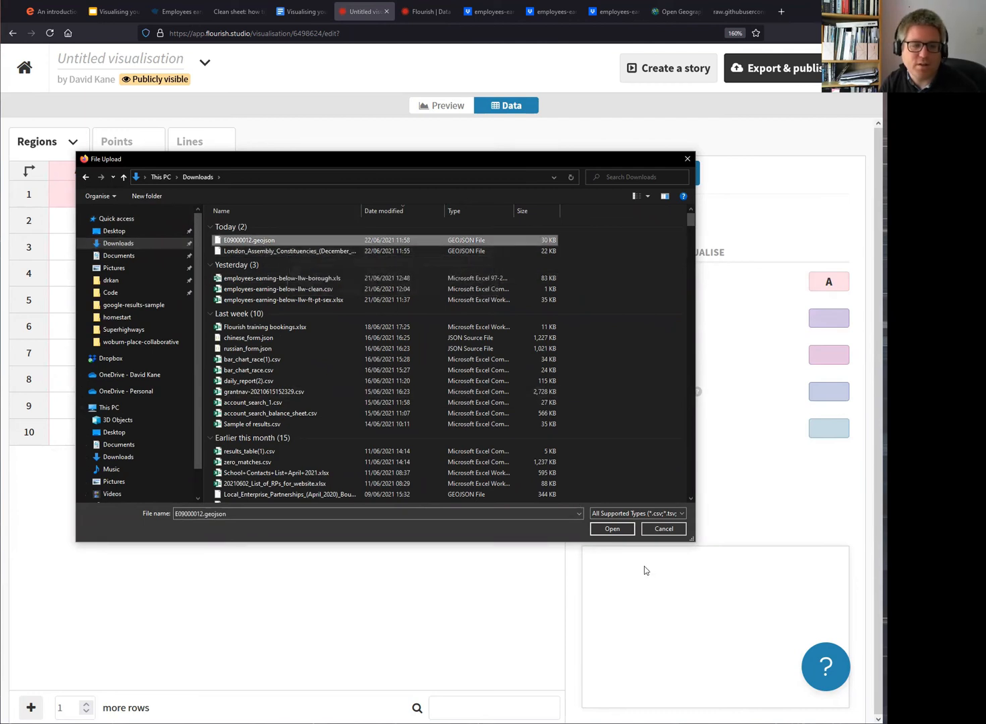
{"action": "left_click", "coordinate": [611, 530]}
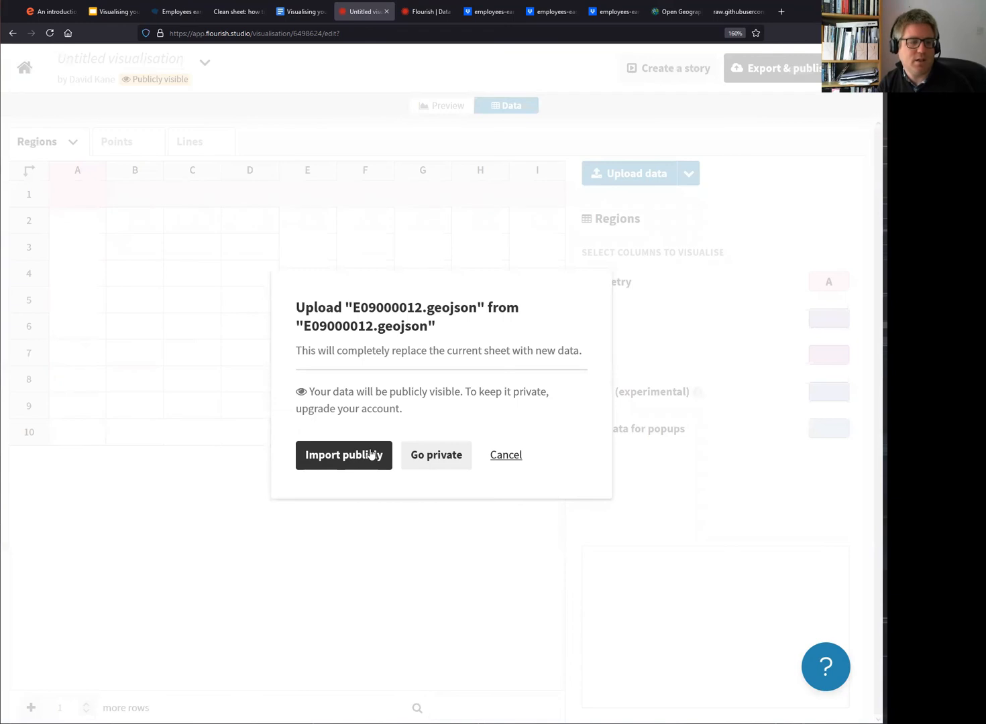
{"action": "left_click", "coordinate": [372, 454]}
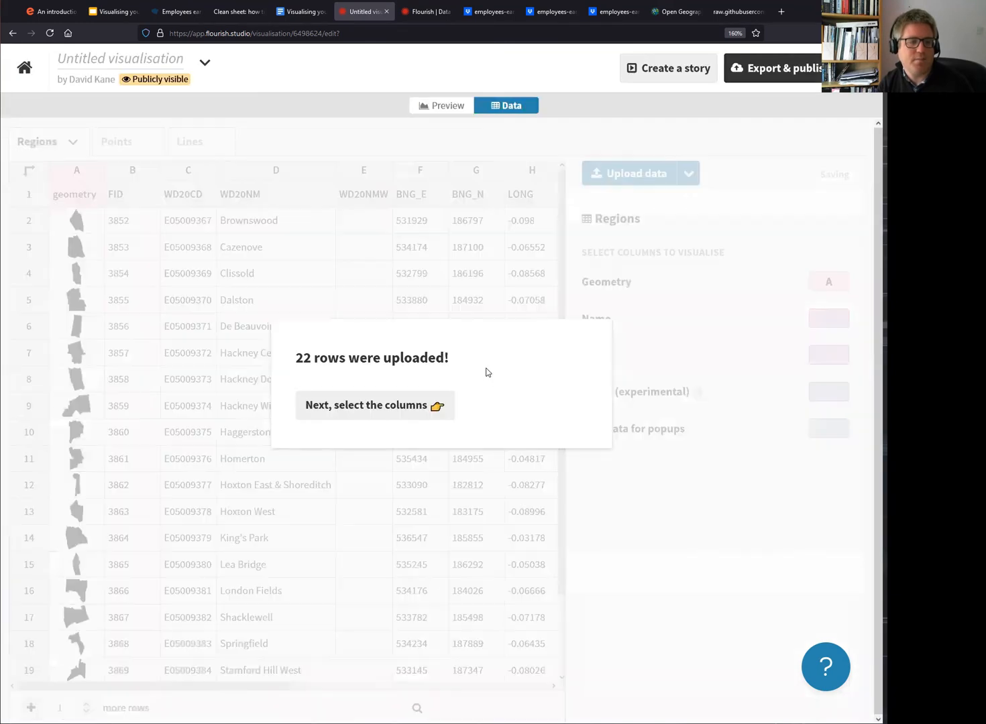
{"action": "left_click", "coordinate": [405, 408]}
Examine the imported Hackney ward rows, including the geometry, ward code, ward name, coordinate and shape columns.
{"action": "scroll", "coordinate": [432, 346], "scroll_direction": "down", "scroll_amount": 2}
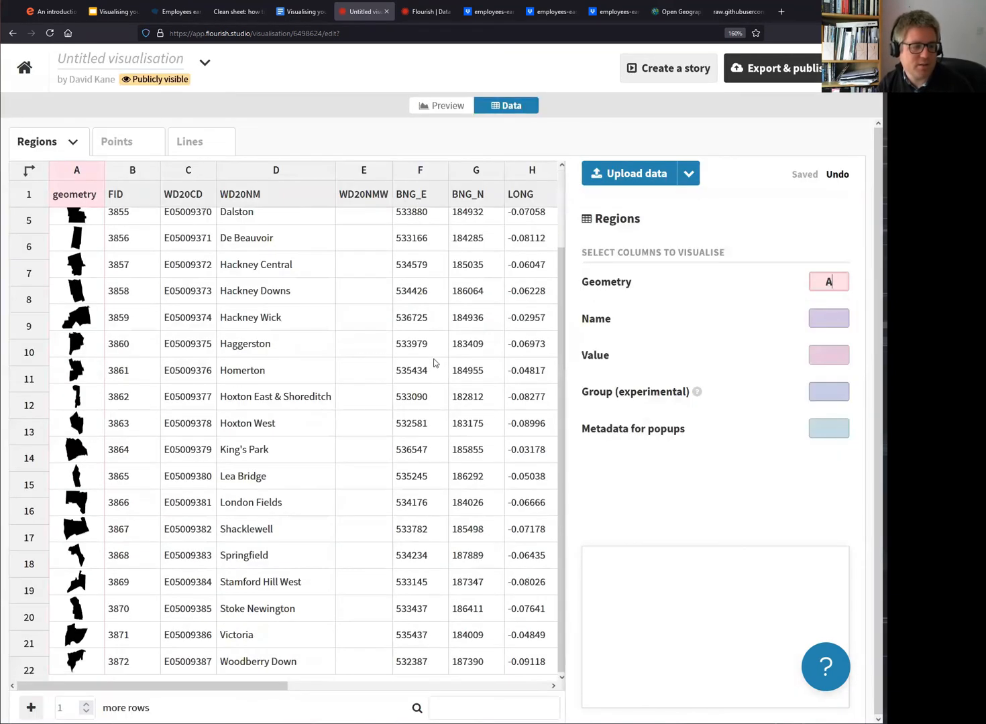
{"action": "scroll", "coordinate": [57, 504], "scroll_direction": "up", "scroll_amount": 3}
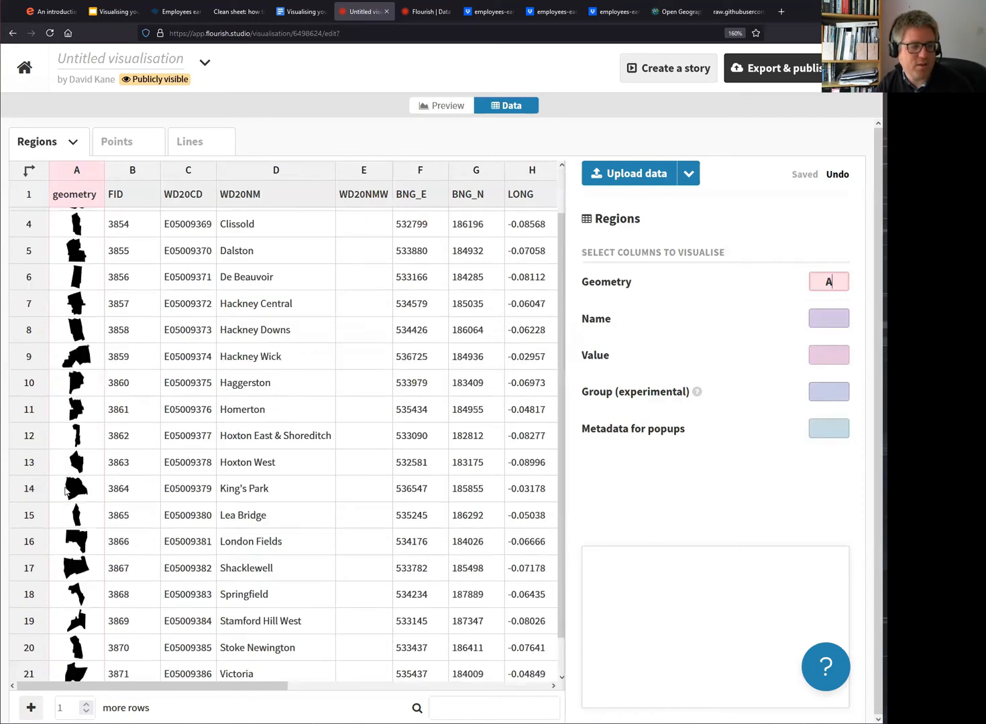
{"action": "left_click", "coordinate": [208, 293]}
{"action": "left_click", "coordinate": [252, 295]}
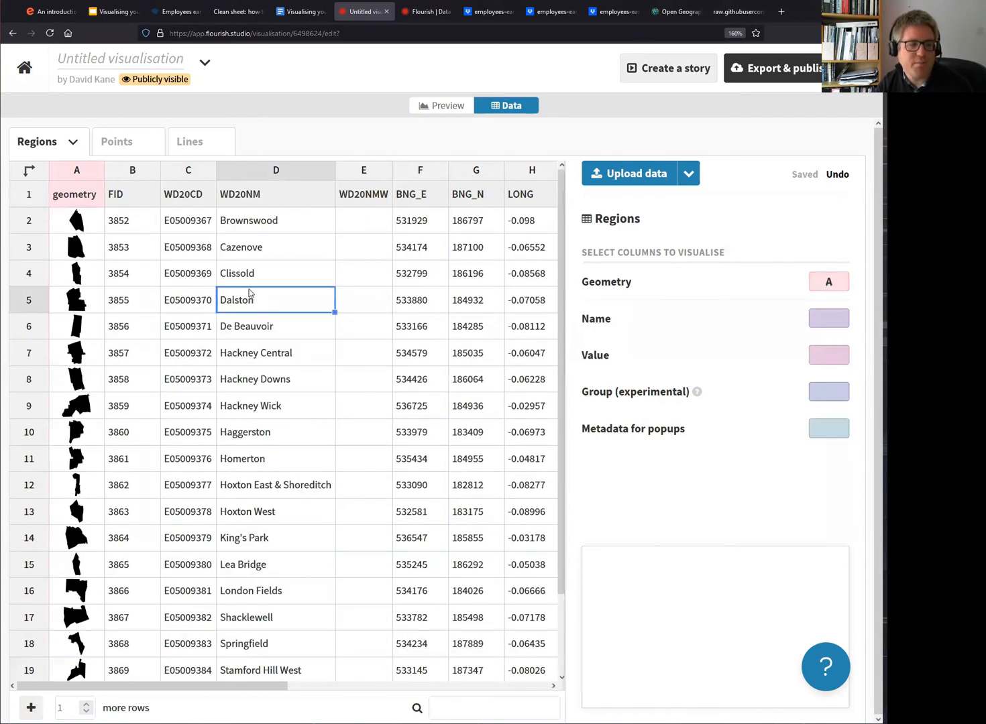
{"action": "left_click", "coordinate": [200, 295]}
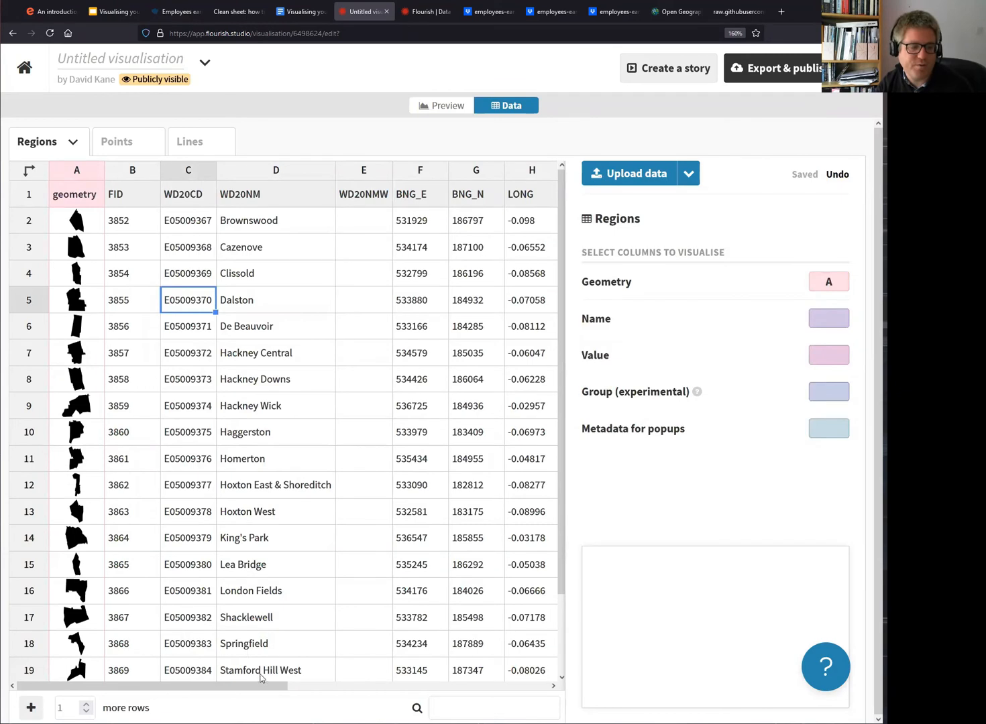
{"action": "left_click_drag", "start_coordinate": [260, 686], "coordinate": [511, 687]}
{"action": "left_click", "coordinate": [125, 219]}
{"action": "left_click_drag", "start_coordinate": [125, 216], "coordinate": [164, 223]}
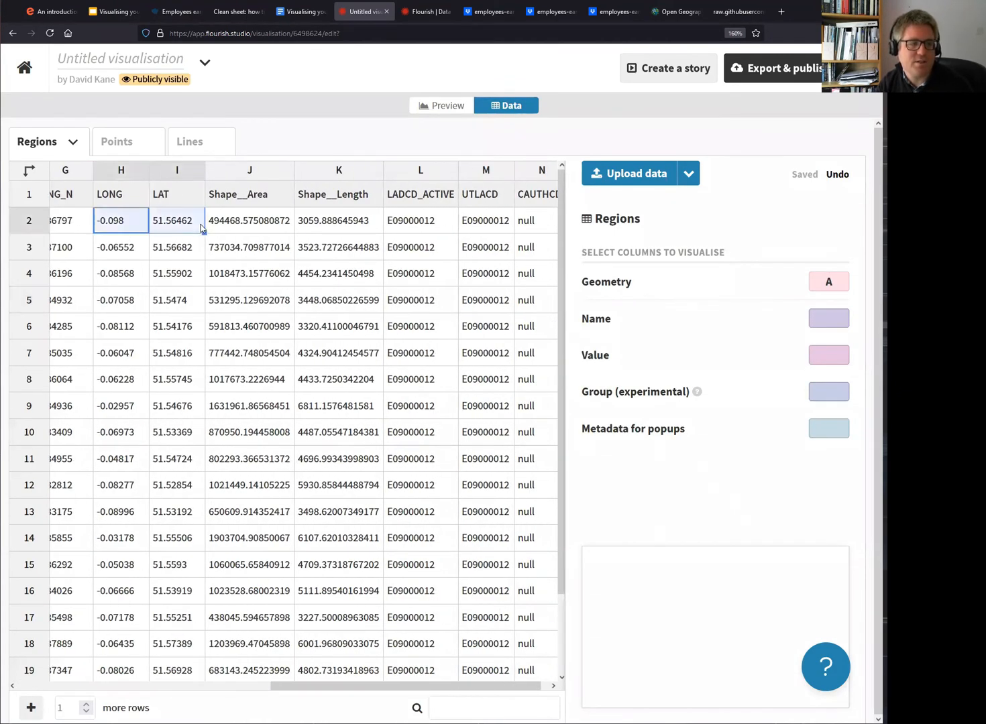
{"action": "left_click", "coordinate": [301, 328]}
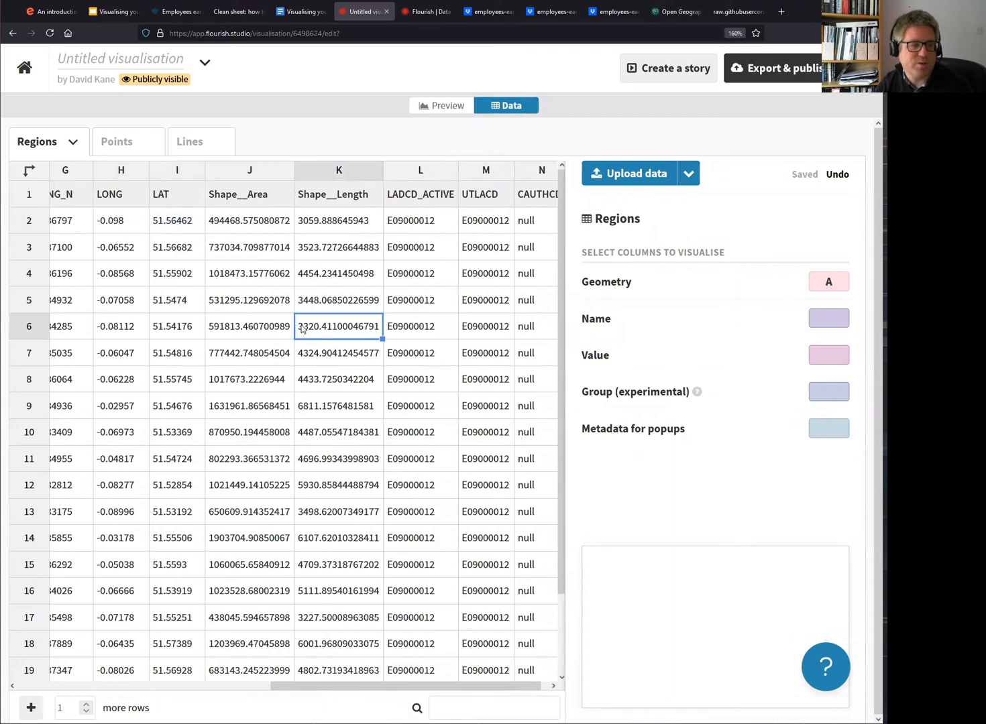
{"action": "left_click", "coordinate": [354, 229]}
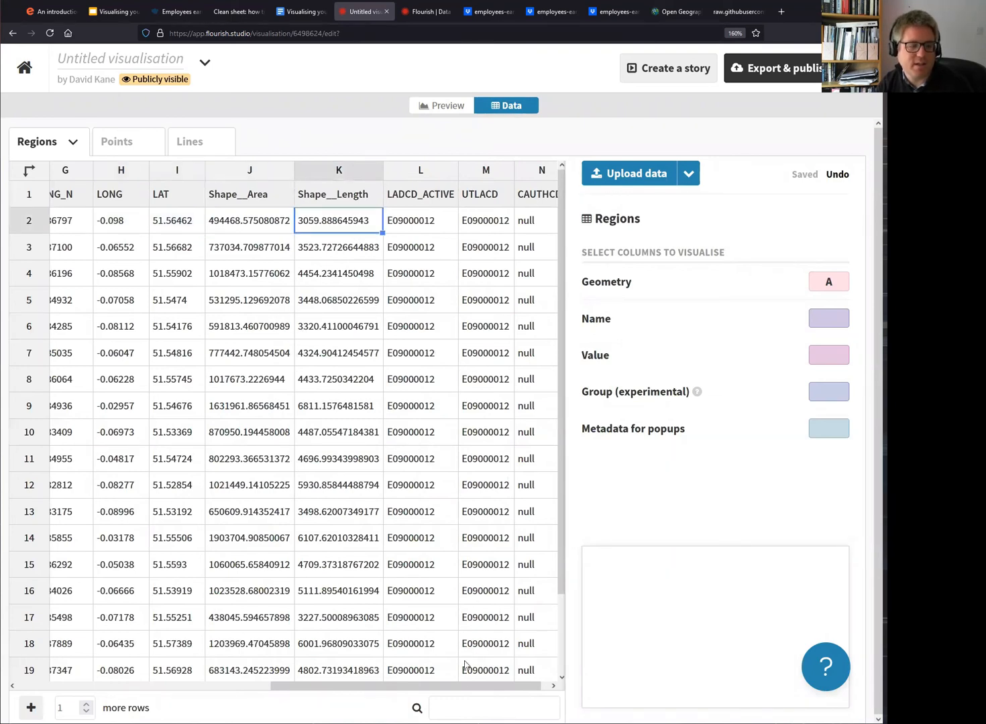
{"action": "left_click_drag", "start_coordinate": [488, 694], "coordinate": [68, 696]}
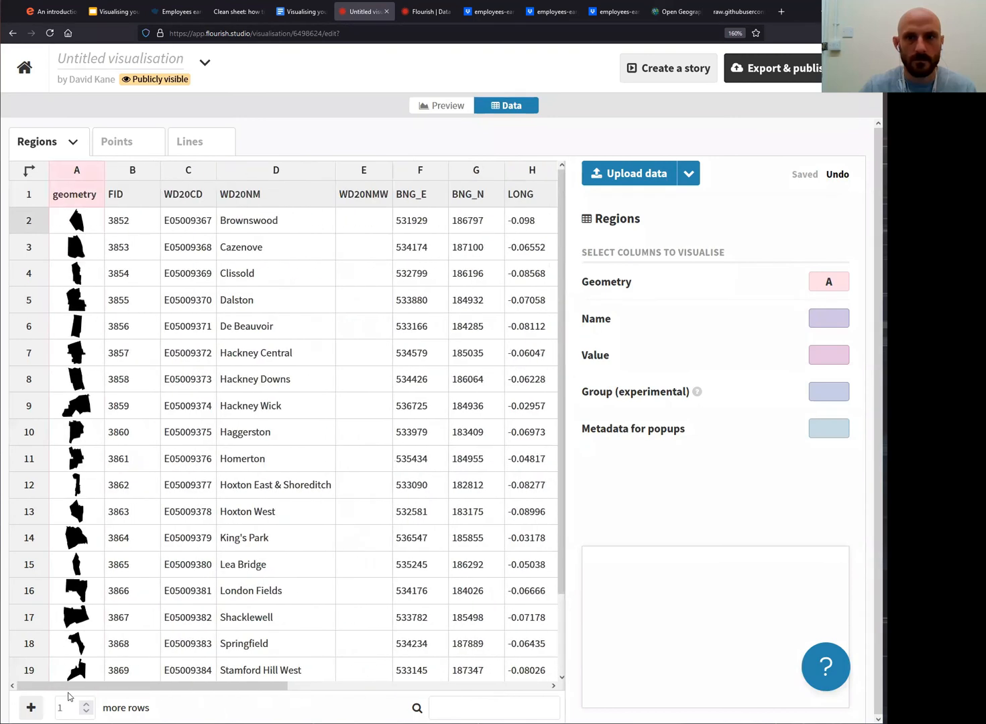
Preview the map and set its projection to Albers (30° & 45°).
{"action": "left_click", "coordinate": [441, 108]}
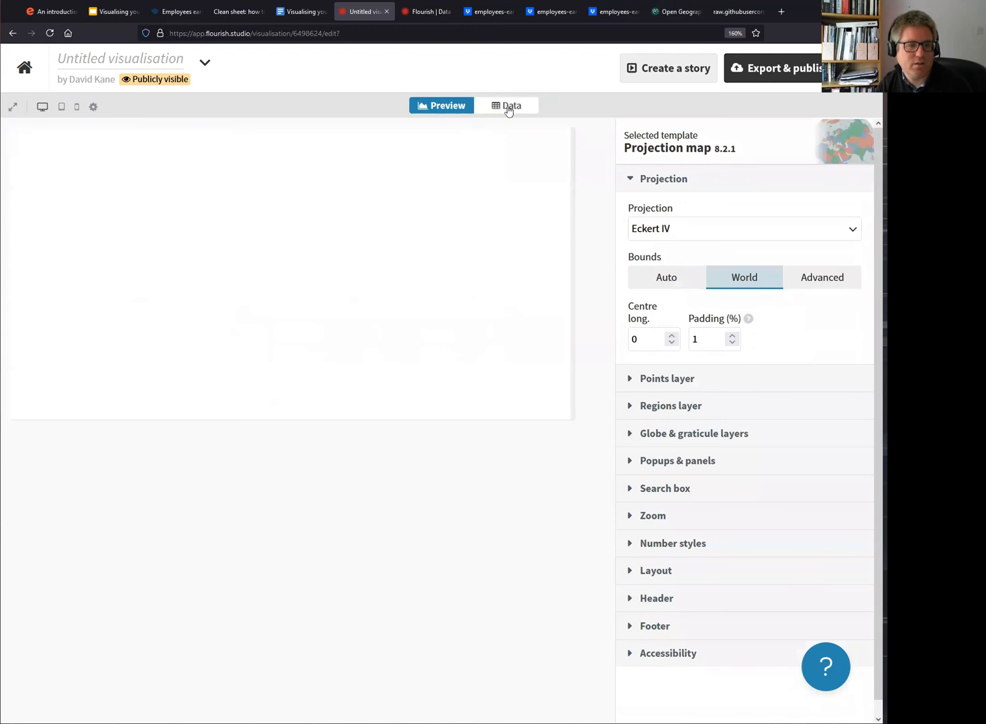
{"action": "left_click", "coordinate": [841, 226]}
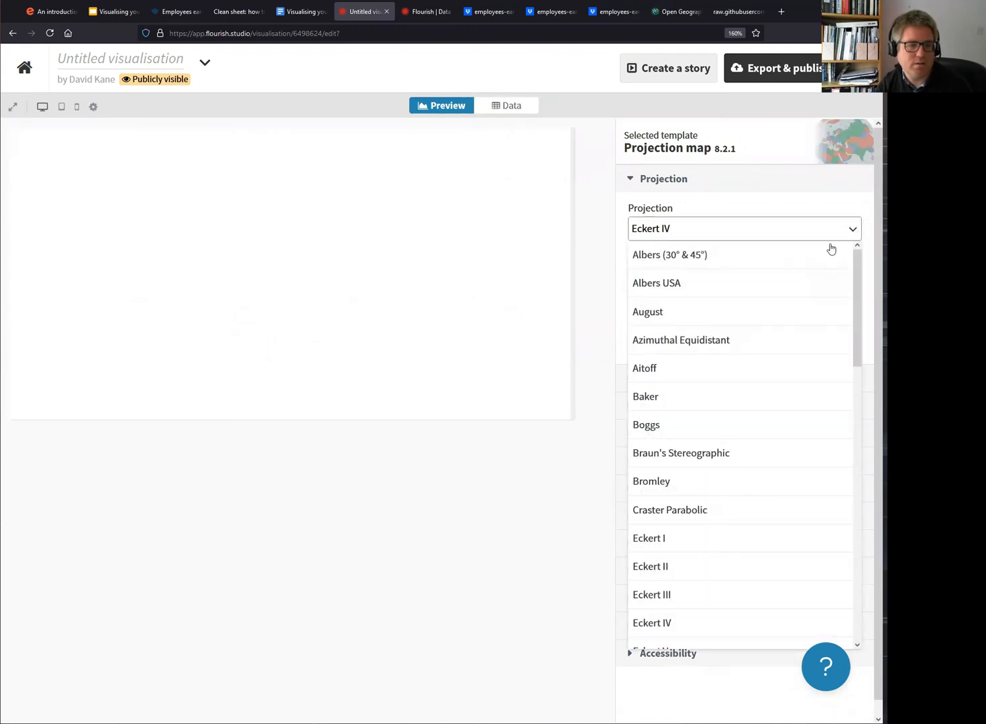
{"action": "left_click", "coordinate": [828, 250]}
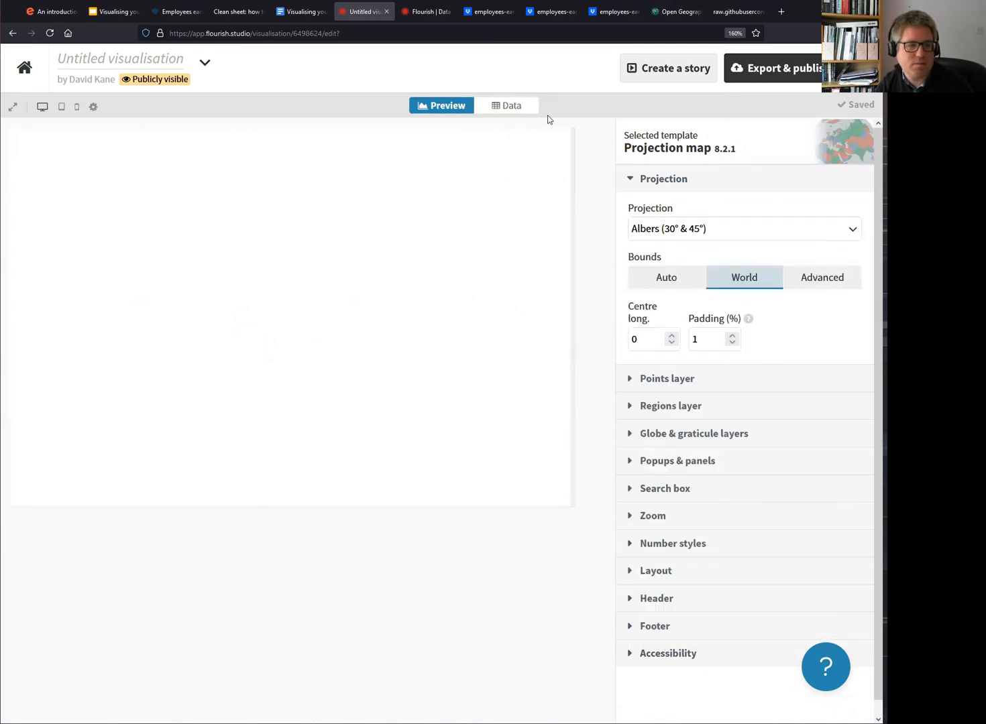
Return to the Regions data sheet and assign column D, the ward names, as the Name column.
{"action": "left_click", "coordinate": [502, 105]}
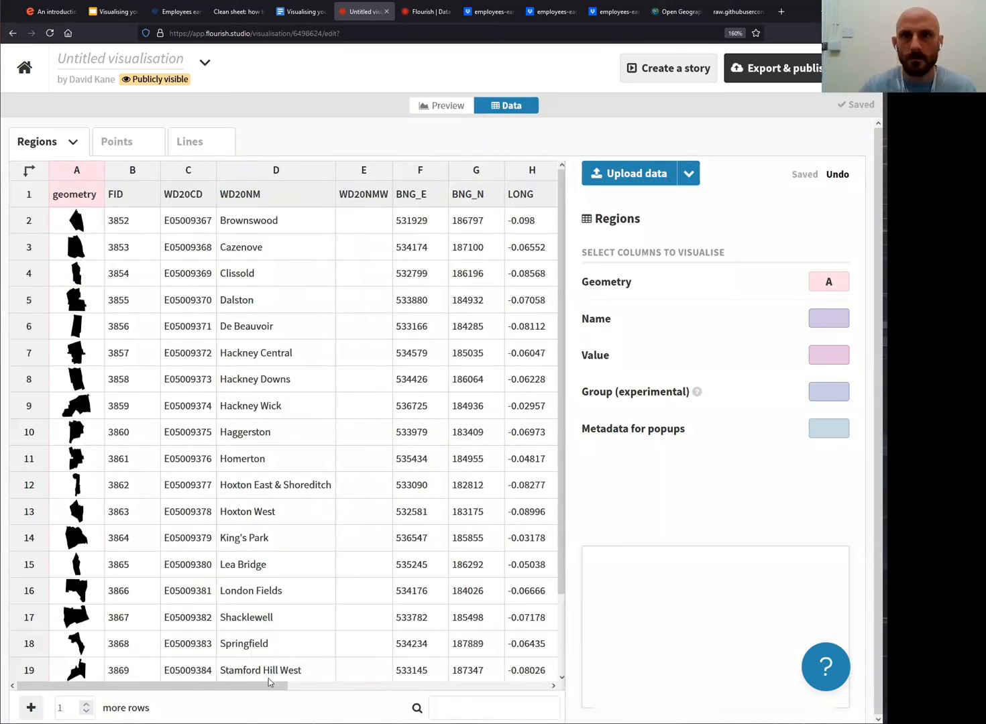
{"action": "left_click_drag", "start_coordinate": [268, 683], "coordinate": [146, 673]}
{"action": "scroll", "coordinate": [147, 673], "scroll_direction": "down", "scroll_amount": 1}
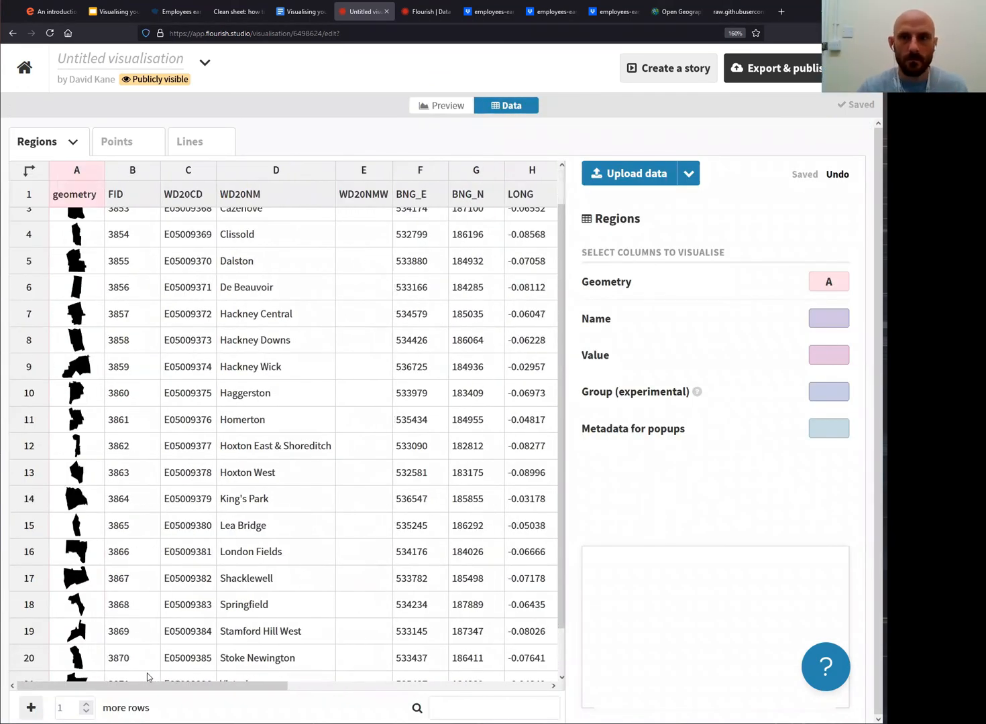
{"action": "left_click", "coordinate": [841, 279]}
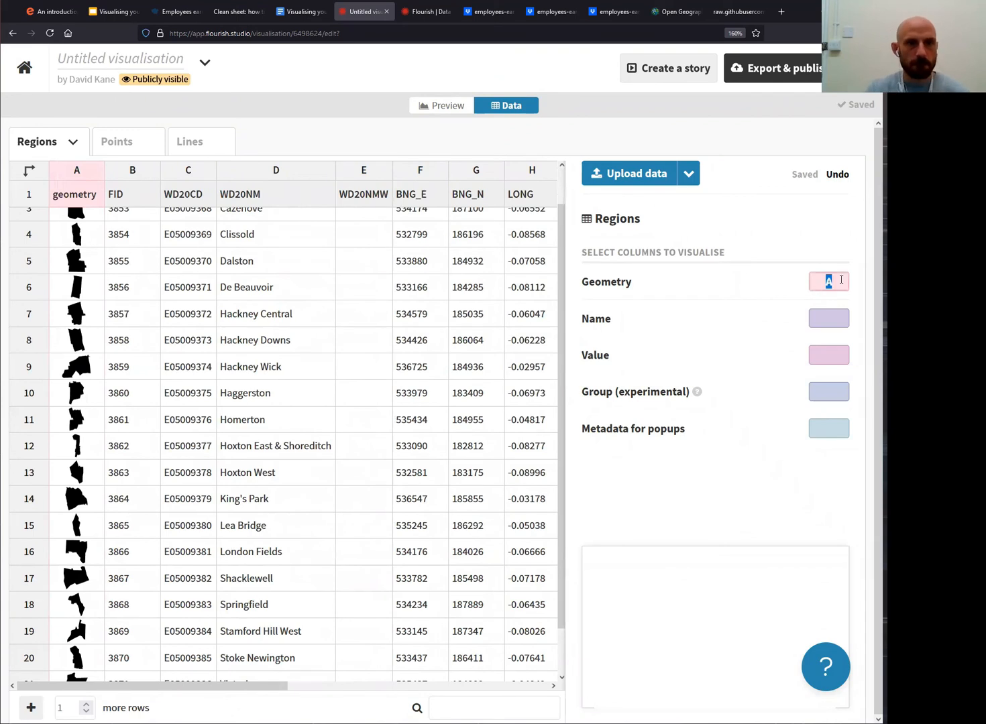
{"action": "left_click", "coordinate": [833, 313]}
{"action": "type", "text": "D"}
Assign column J, Shape__Area, as the Value column of the Regions sheet.
{"action": "left_click", "coordinate": [841, 350]}
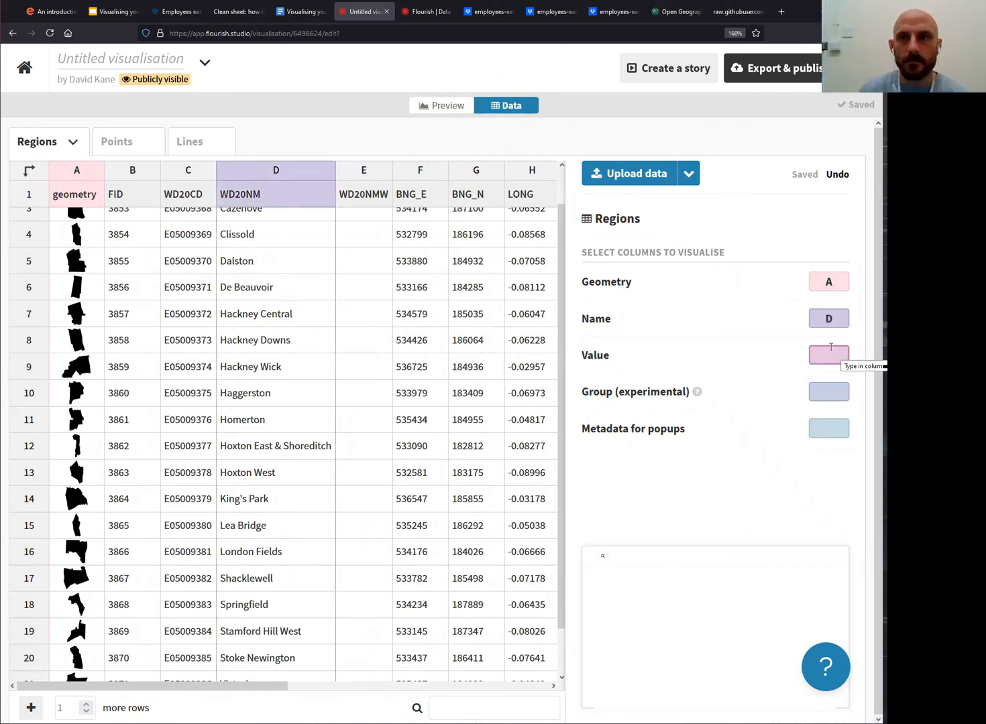
{"action": "left_click_drag", "start_coordinate": [220, 679], "coordinate": [420, 685]}
{"action": "left_click", "coordinate": [824, 356]}
{"action": "type", "text": "J"}
{"action": "key", "text": "Tab"}
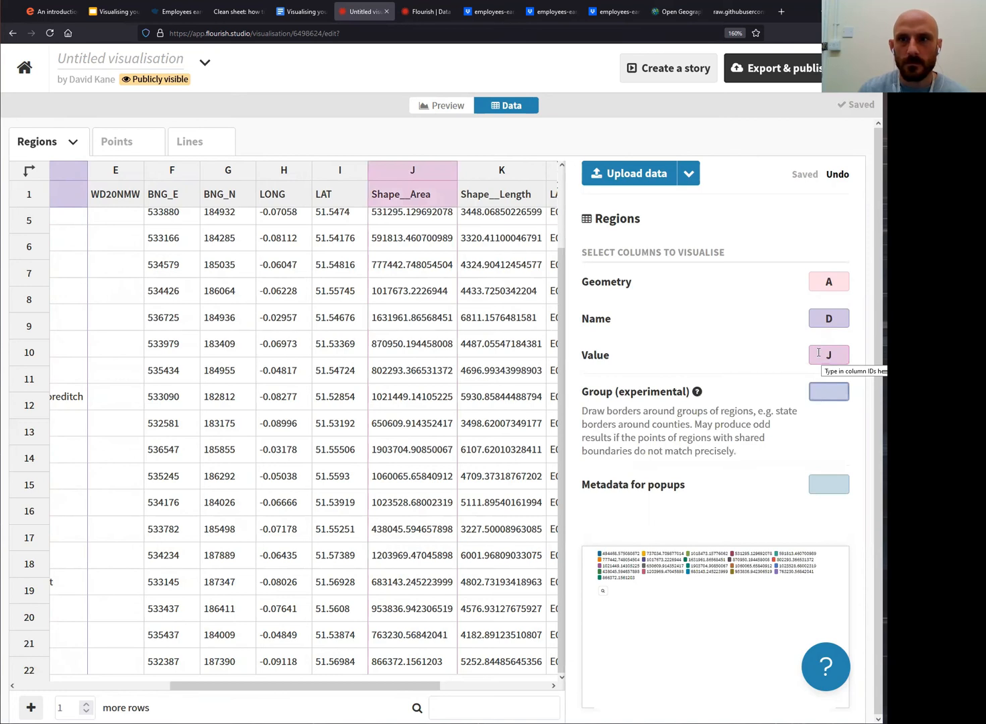
Preview the map and review the Regions layer settings, switching the layer off and on again.
{"action": "left_click", "coordinate": [431, 108]}
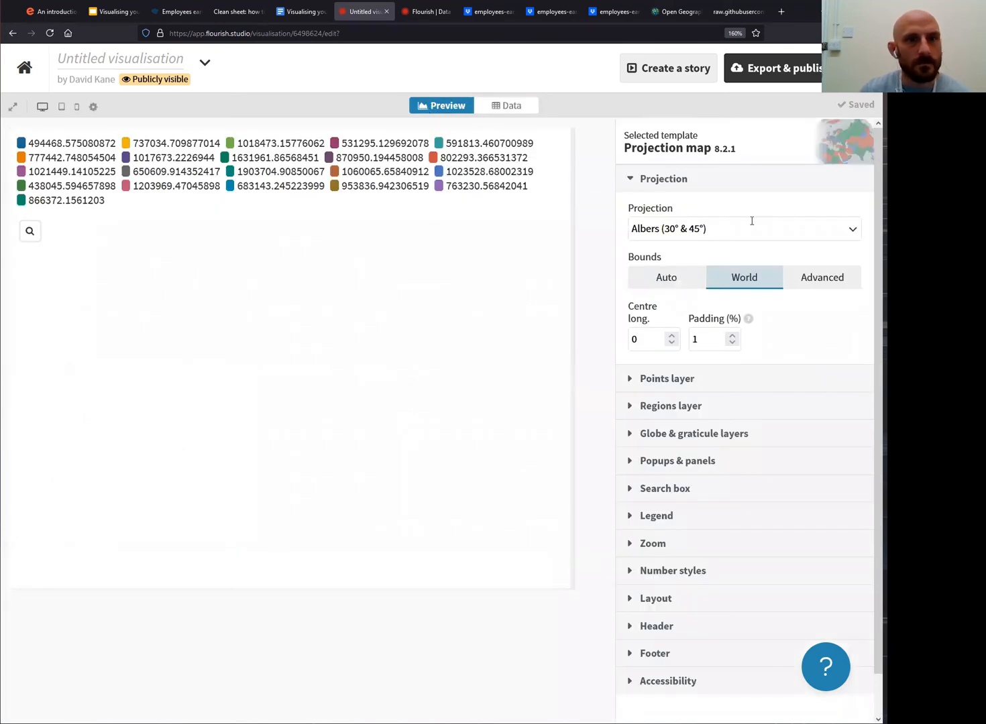
{"action": "left_click", "coordinate": [680, 405]}
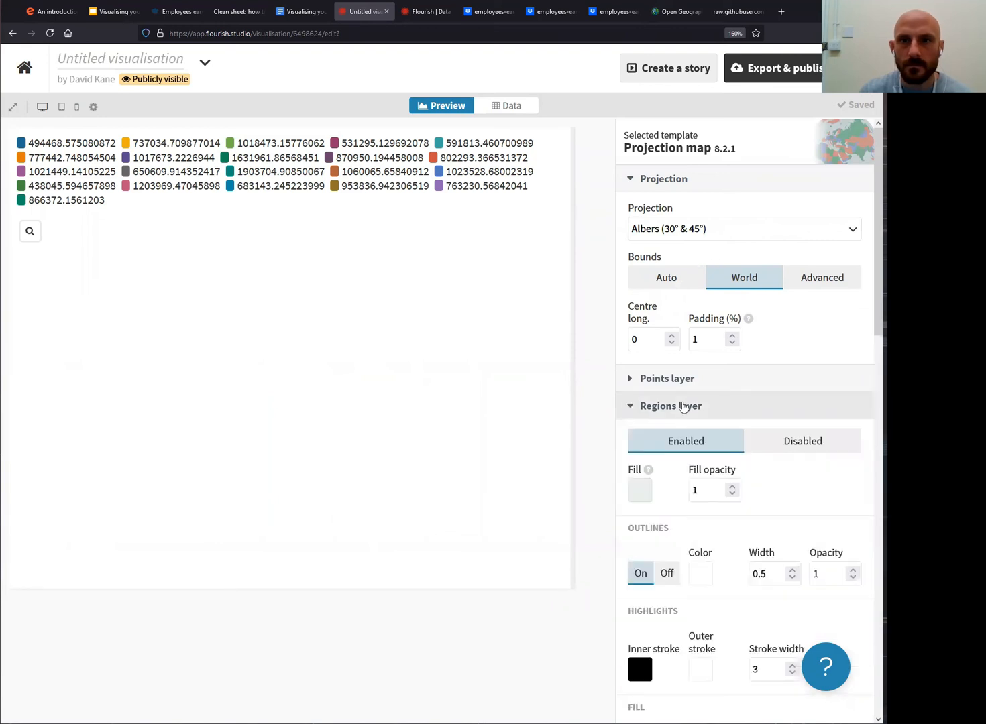
{"action": "left_click", "coordinate": [771, 446]}
{"action": "left_click", "coordinate": [717, 446]}
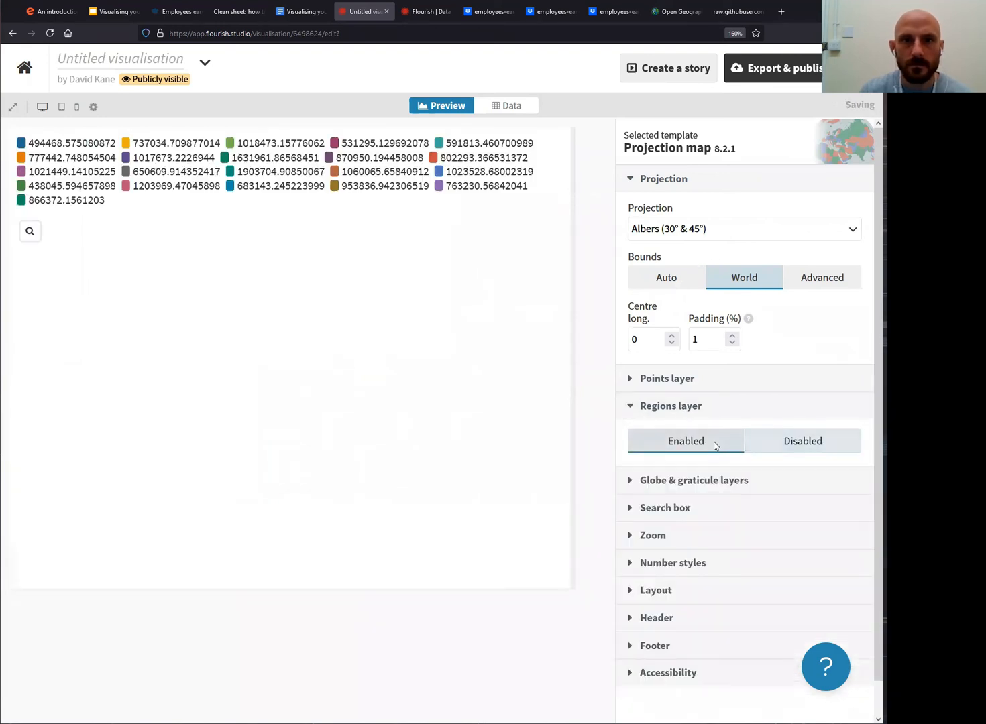
{"action": "scroll", "coordinate": [741, 389], "scroll_direction": "down", "scroll_amount": 10}
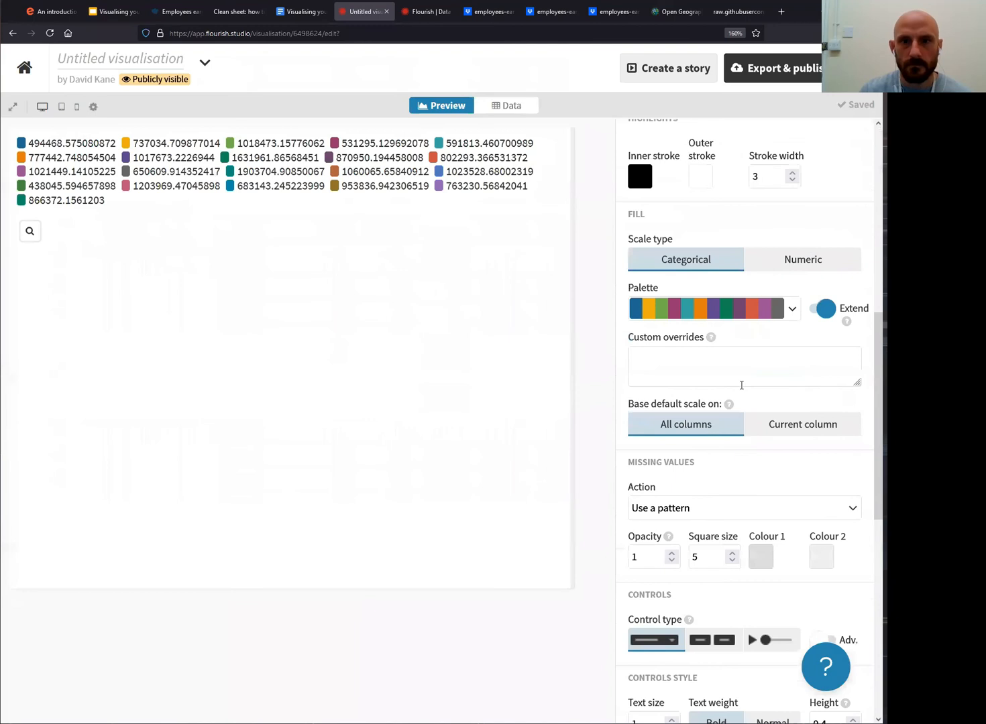
{"action": "scroll", "coordinate": [742, 379], "scroll_direction": "down", "scroll_amount": 3}
{"action": "scroll", "coordinate": [742, 377], "scroll_direction": "up", "scroll_amount": 13}
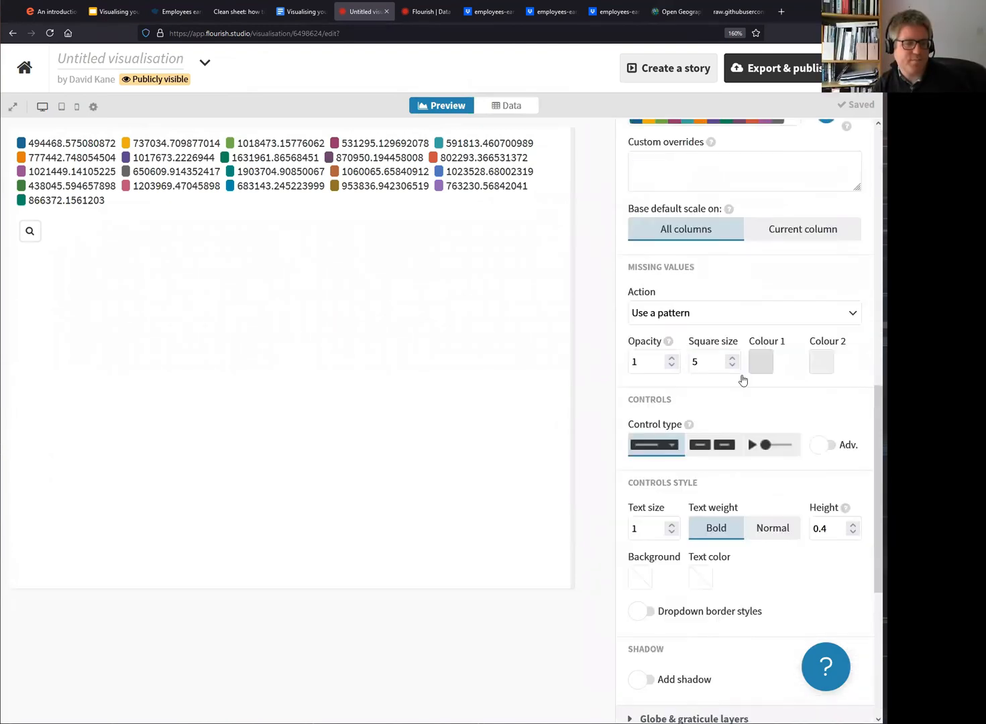
{"action": "left_click", "coordinate": [704, 404]}
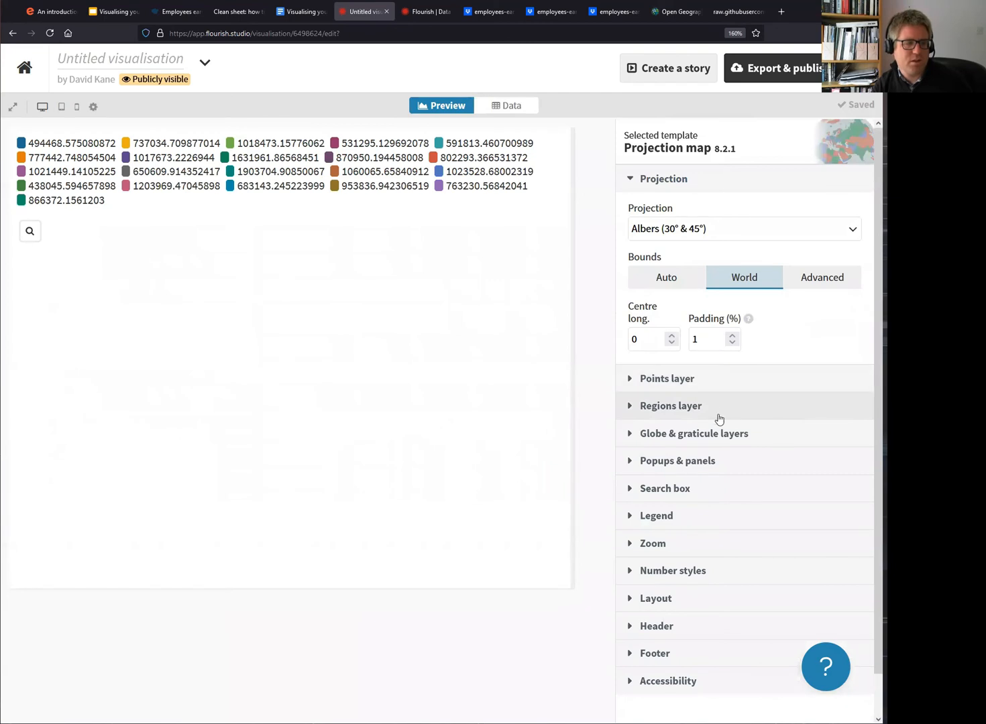
Replace the Regions data with a public import of London_Assembly_Constituencies_(December_2018)_Boundaries_EN_BUC.geojson and check the shape columns.
{"action": "left_click", "coordinate": [526, 110]}
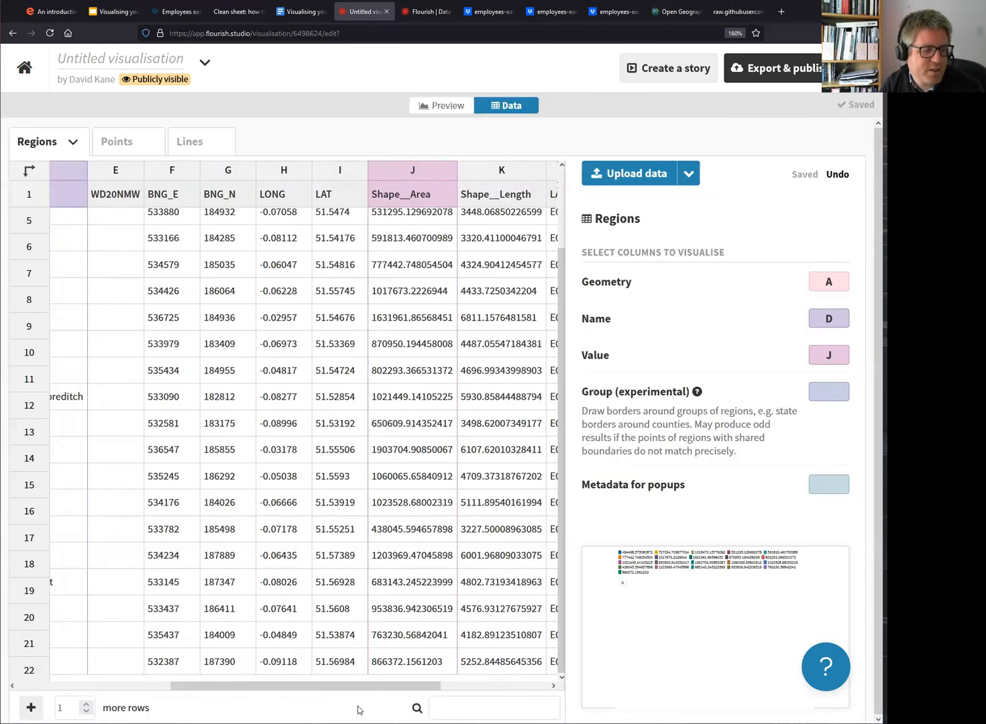
{"action": "left_click_drag", "start_coordinate": [353, 688], "coordinate": [104, 694]}
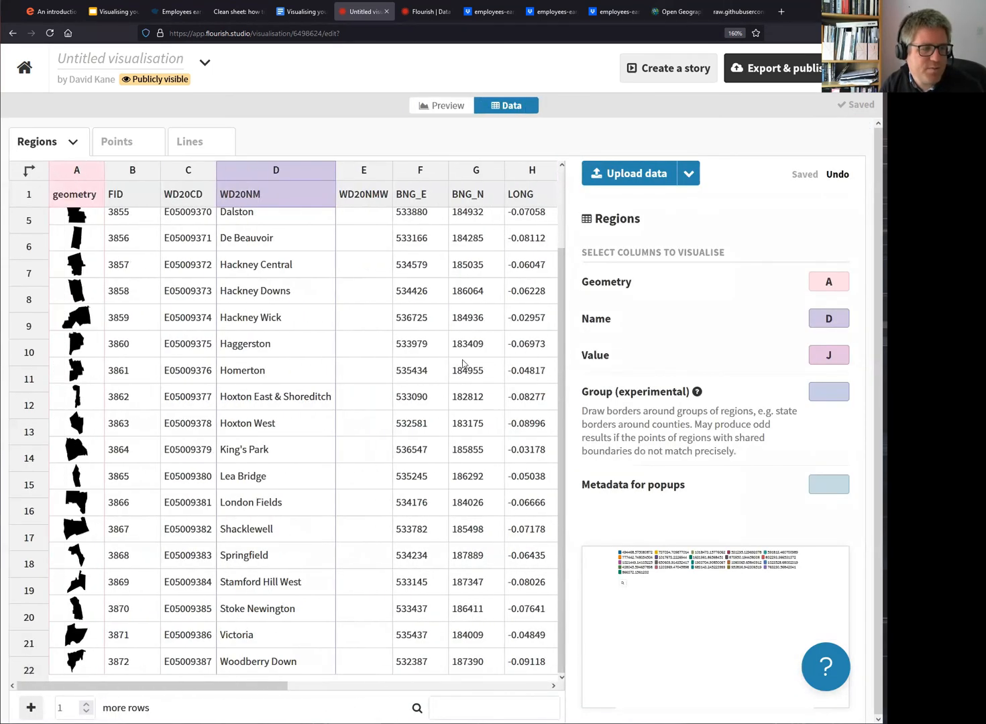
{"action": "scroll", "coordinate": [463, 364], "scroll_direction": "up", "scroll_amount": 3}
{"action": "left_click", "coordinate": [634, 172]}
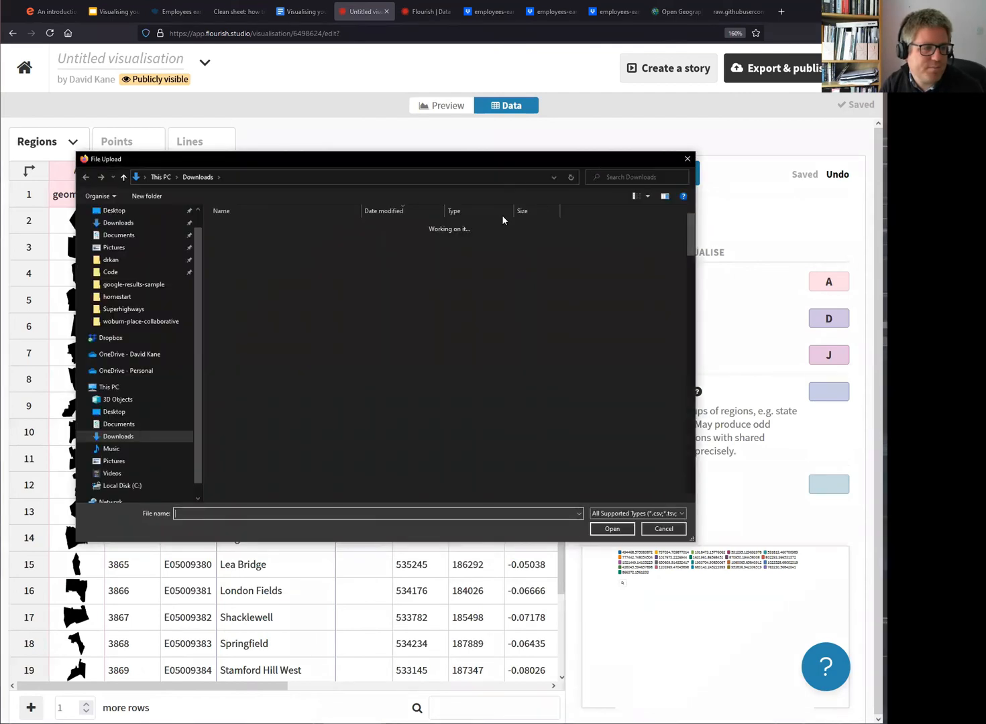
{"action": "left_click", "coordinate": [281, 251]}
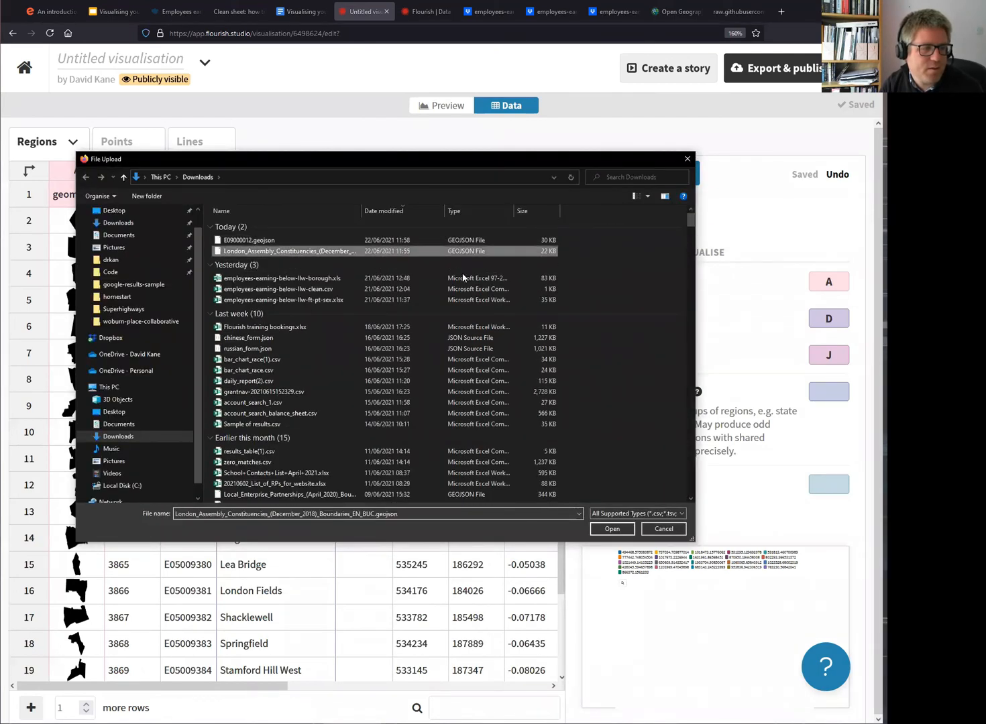
{"action": "key", "text": "Return"}
{"action": "left_click", "coordinate": [341, 469]}
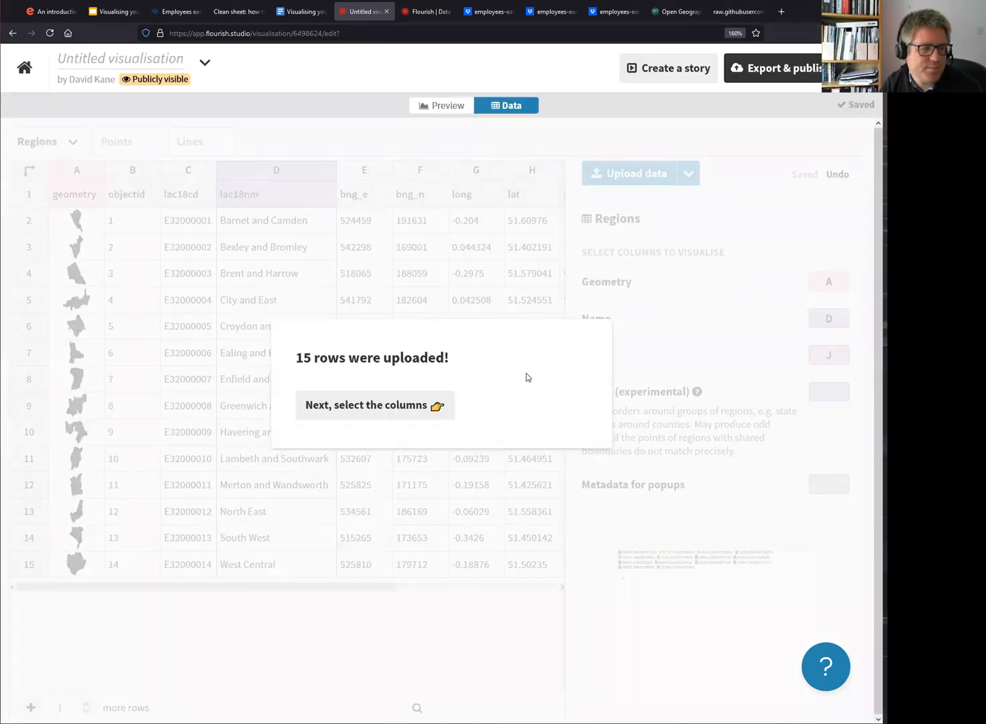
{"action": "left_click", "coordinate": [427, 404]}
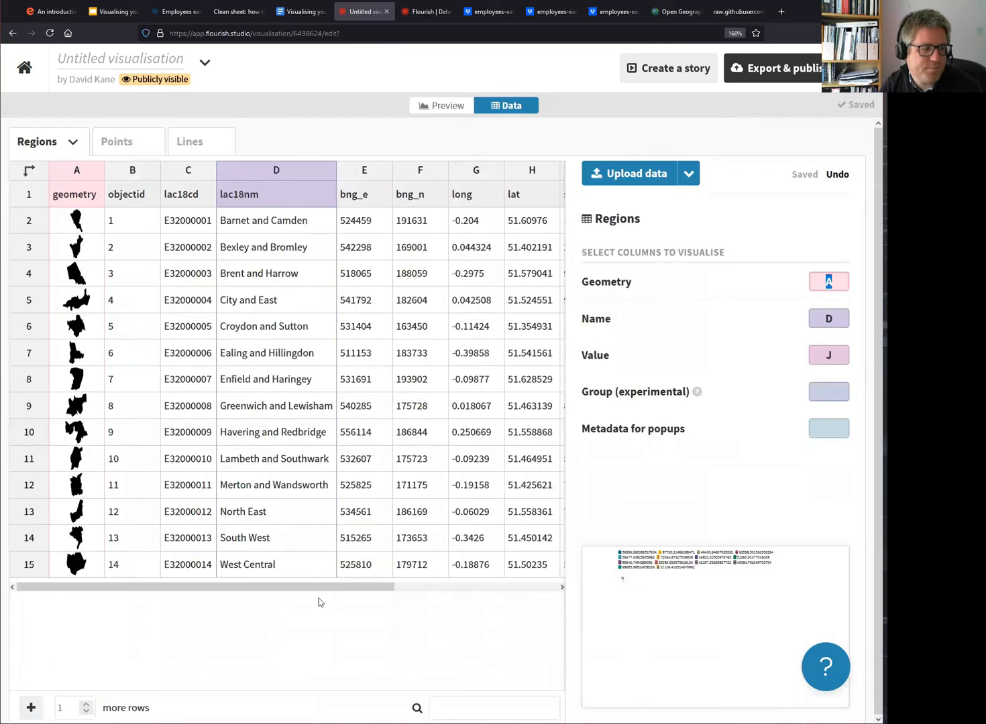
{"action": "left_click_drag", "start_coordinate": [319, 589], "coordinate": [553, 590]}
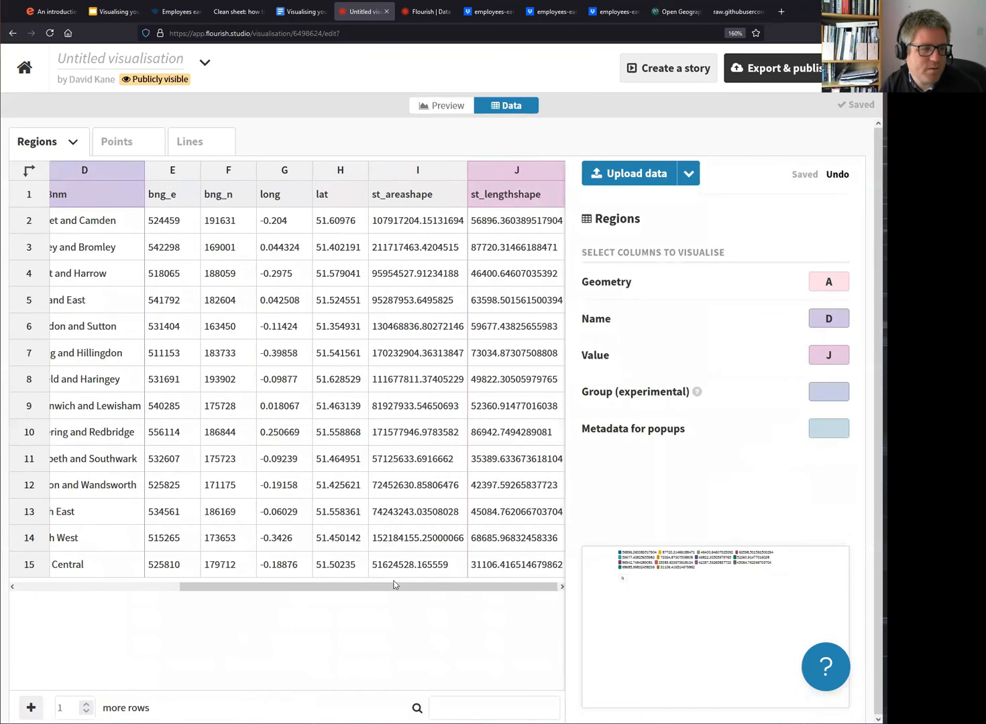
Preview the constituency map, recheck the Regions data sheet, reload the editor and slightly widen the preview.
{"action": "left_click", "coordinate": [447, 109]}
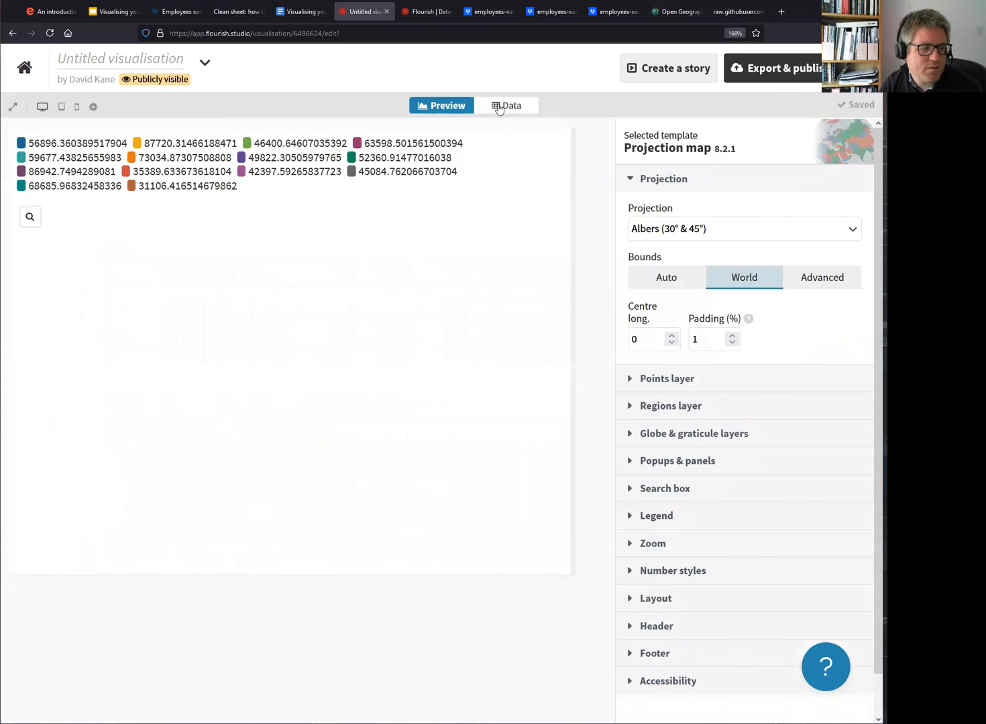
{"action": "mouse_move", "coordinate": [568, 228]}
{"action": "left_mouse_down"}
{"action": "mouse_move", "coordinate": [587, 230]}
{"action": "mouse_move", "coordinate": [513, 226]}
{"action": "mouse_move", "coordinate": [566, 228]}
{"action": "left_mouse_up"}
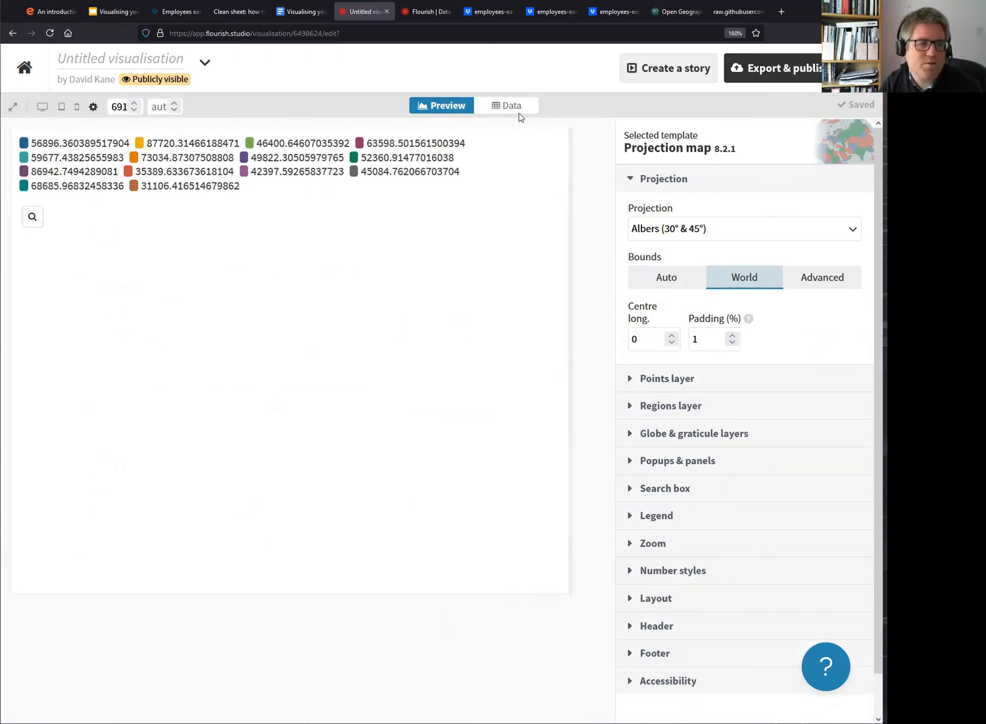
{"action": "left_click", "coordinate": [516, 110]}
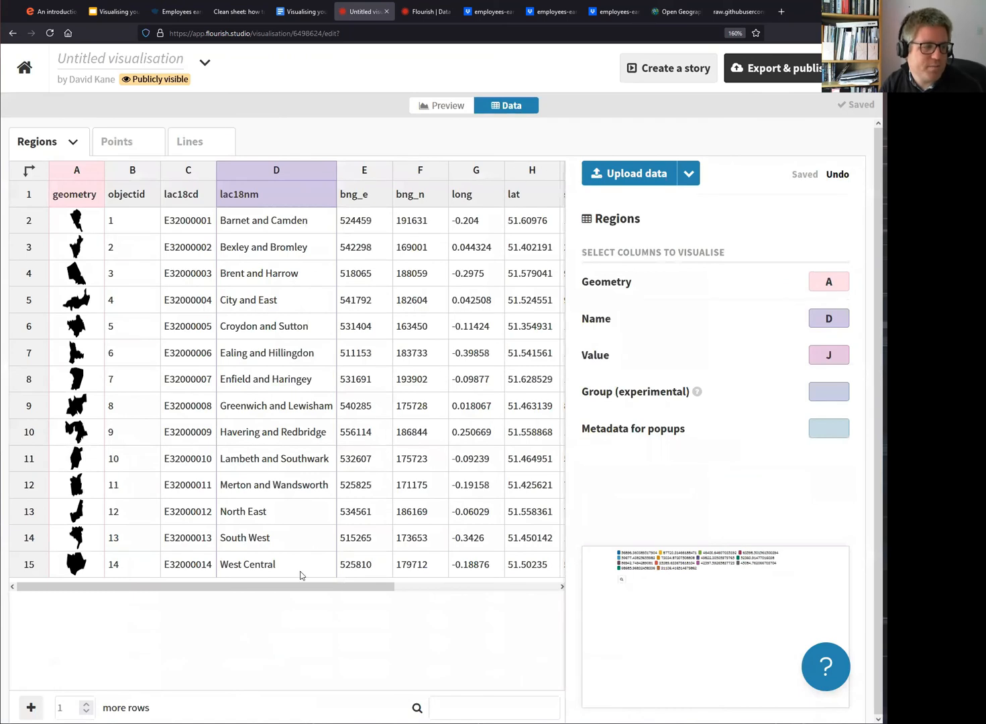
{"action": "left_click_drag", "start_coordinate": [295, 589], "coordinate": [272, 585]}
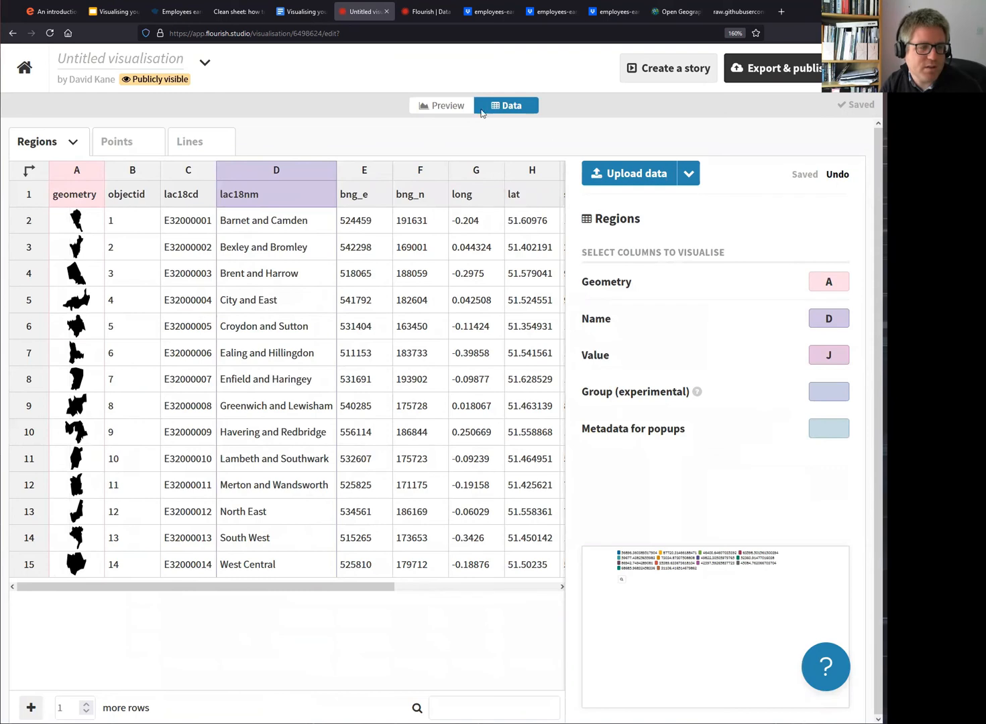
{"action": "left_click", "coordinate": [440, 107]}
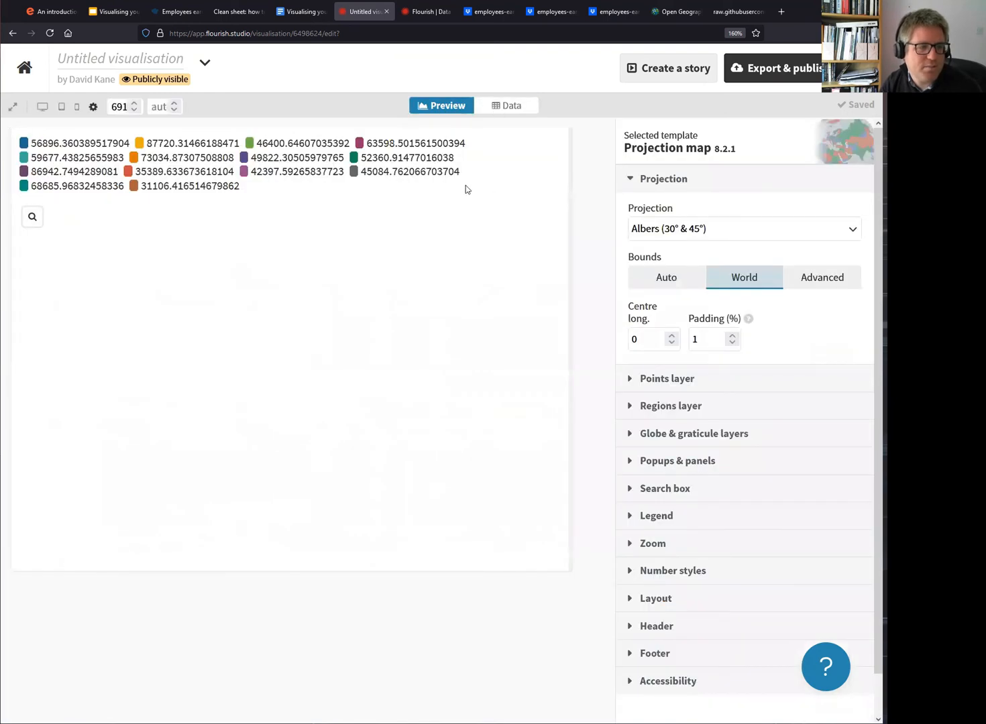
{"action": "left_click", "coordinate": [51, 34]}
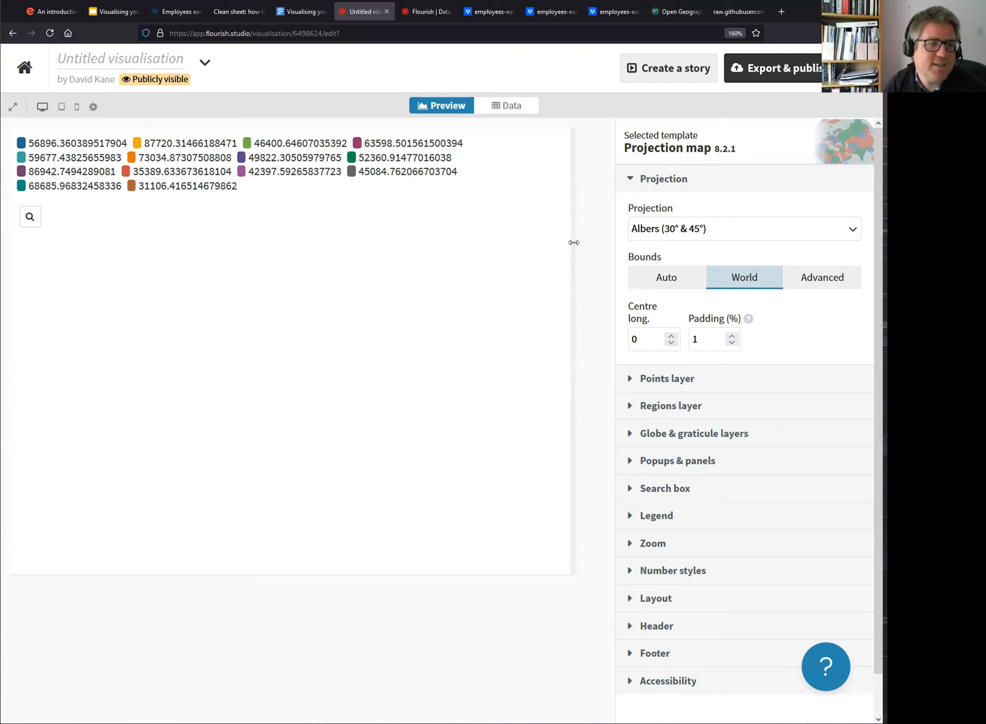
{"action": "left_click_drag", "start_coordinate": [573, 242], "coordinate": [582, 245]}
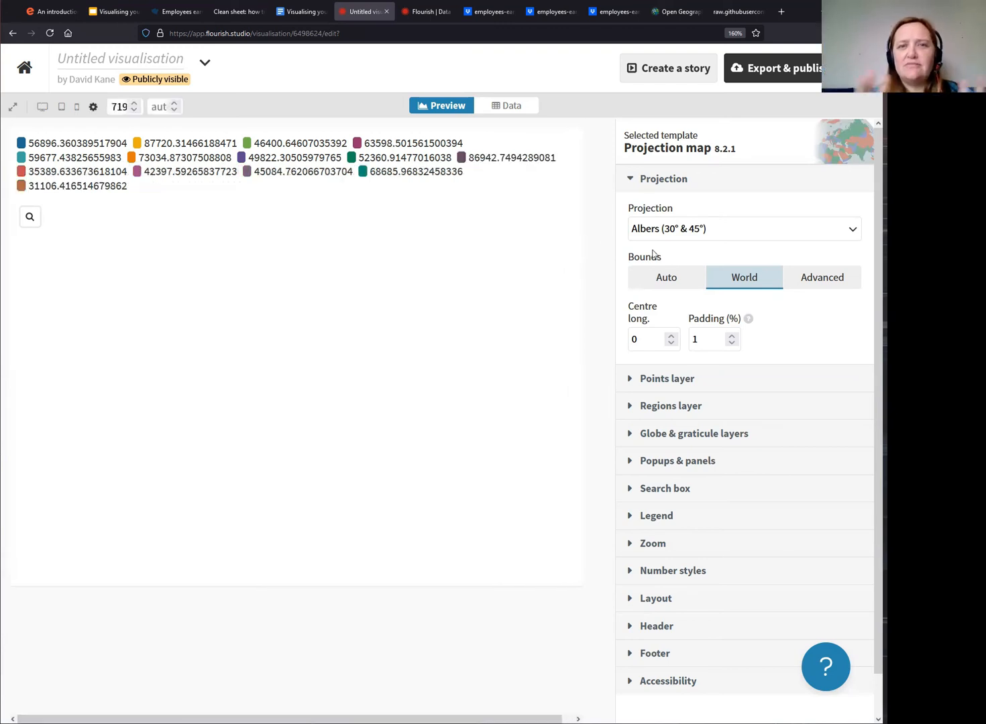
Switch the Points layer off and on again, and set the projection bounds to Auto.
{"action": "left_click", "coordinate": [698, 387]}
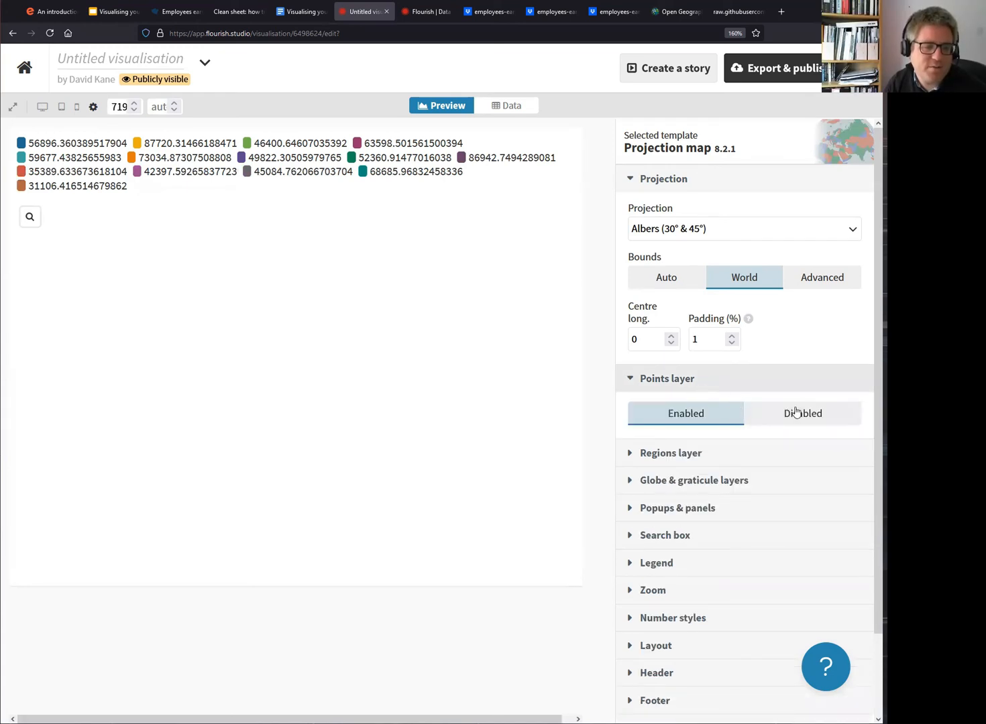
{"action": "left_click", "coordinate": [794, 412]}
{"action": "left_click", "coordinate": [701, 413]}
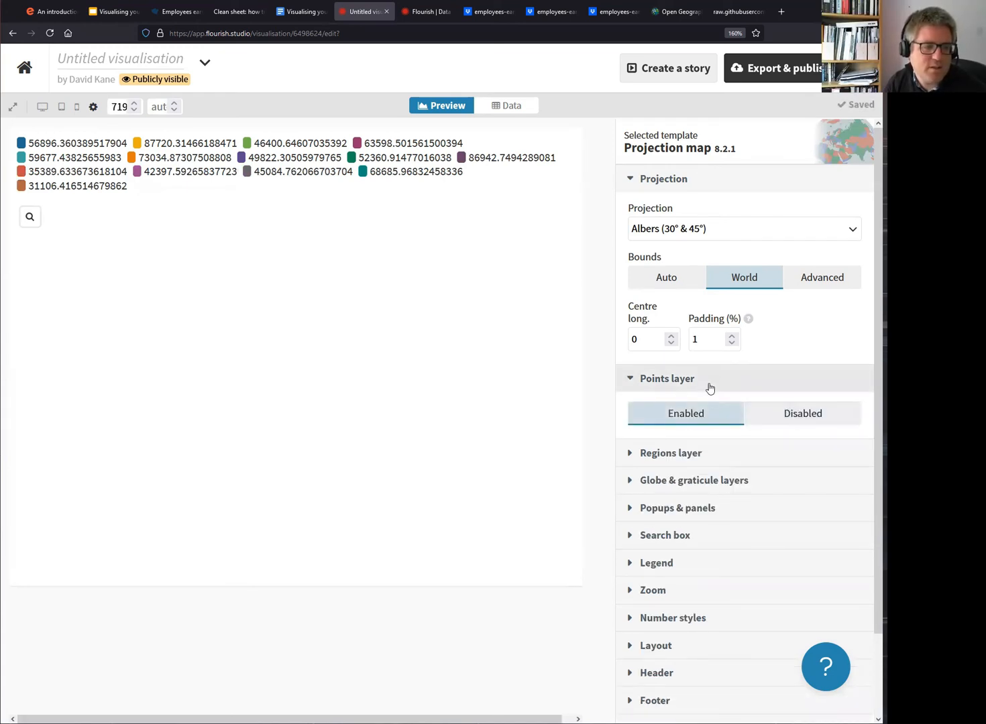
{"action": "left_click", "coordinate": [673, 277]}
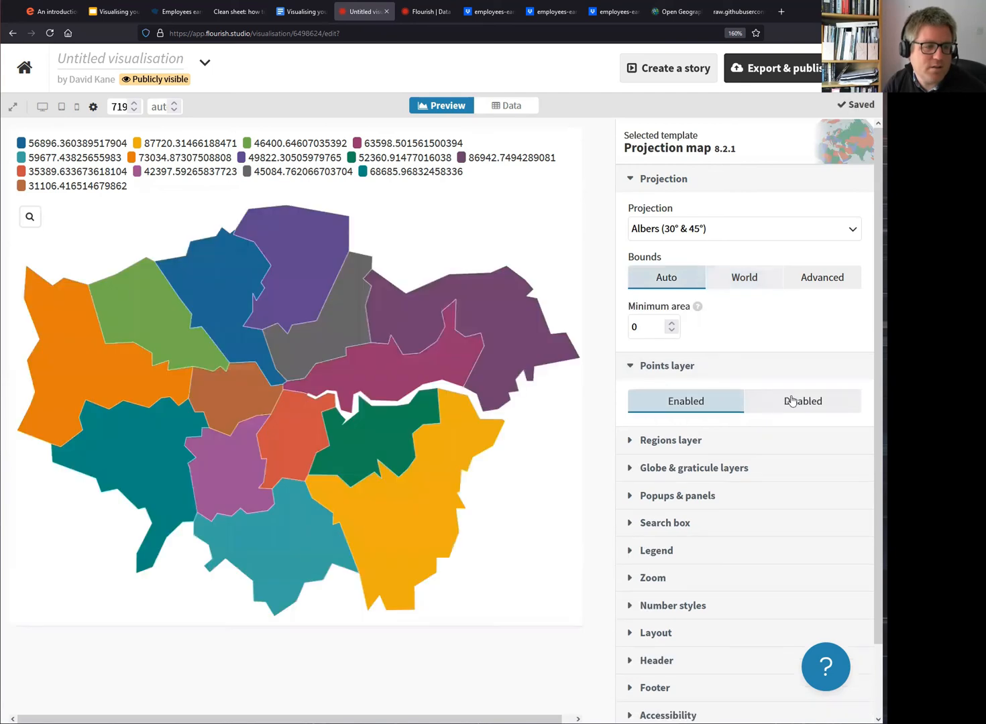
{"action": "left_click", "coordinate": [744, 368]}
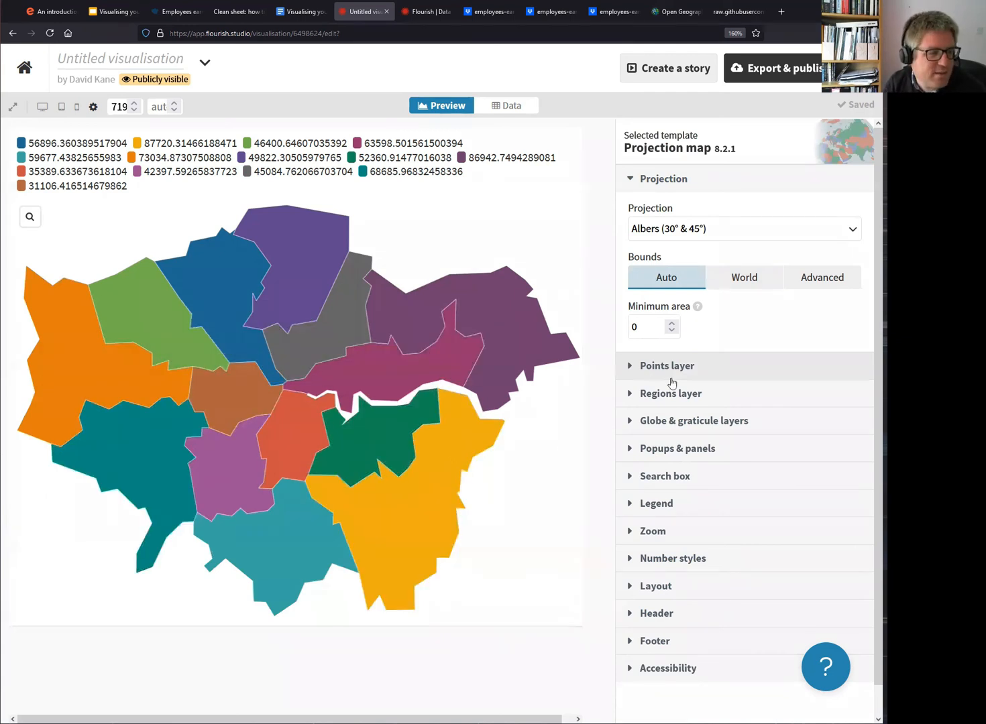
Set the Regions layer fill to a Numeric scale type and inspect the popup for Bexley and Bromley.
{"action": "left_click", "coordinate": [703, 400]}
{"action": "scroll", "coordinate": [775, 473], "scroll_direction": "down", "scroll_amount": 5}
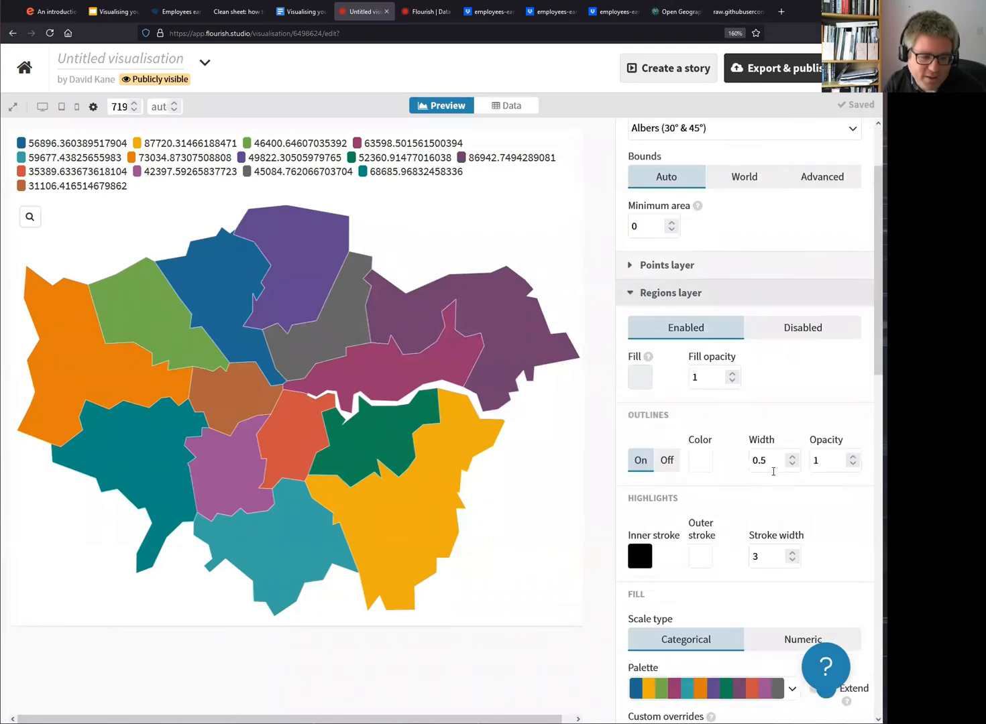
{"action": "left_click", "coordinate": [788, 445]}
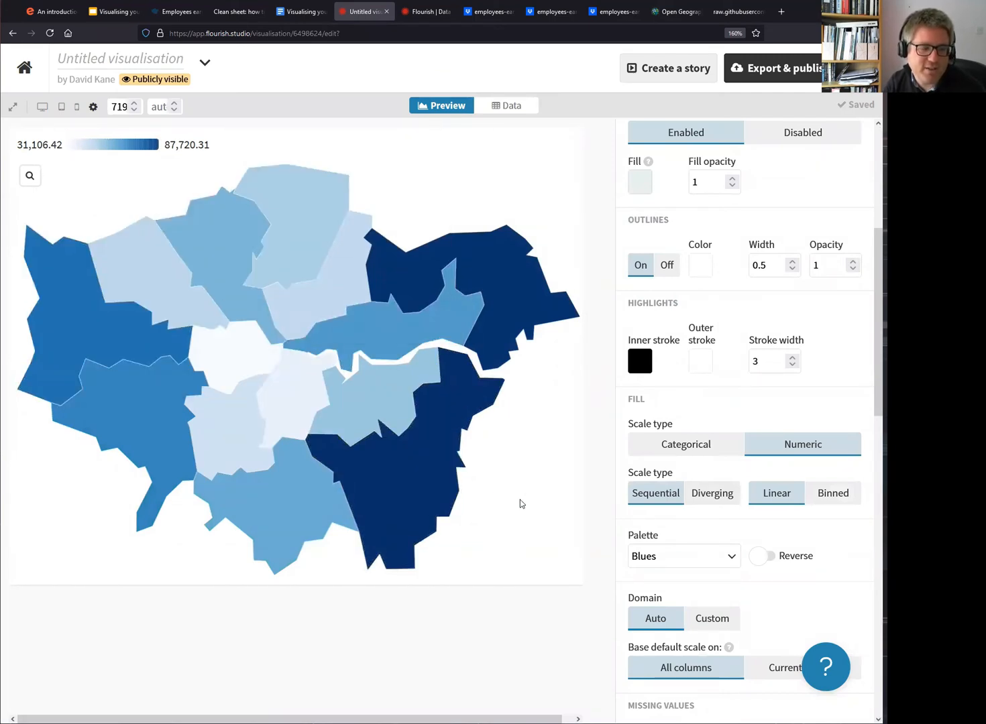
{"action": "mouse_move", "coordinate": [469, 337]}
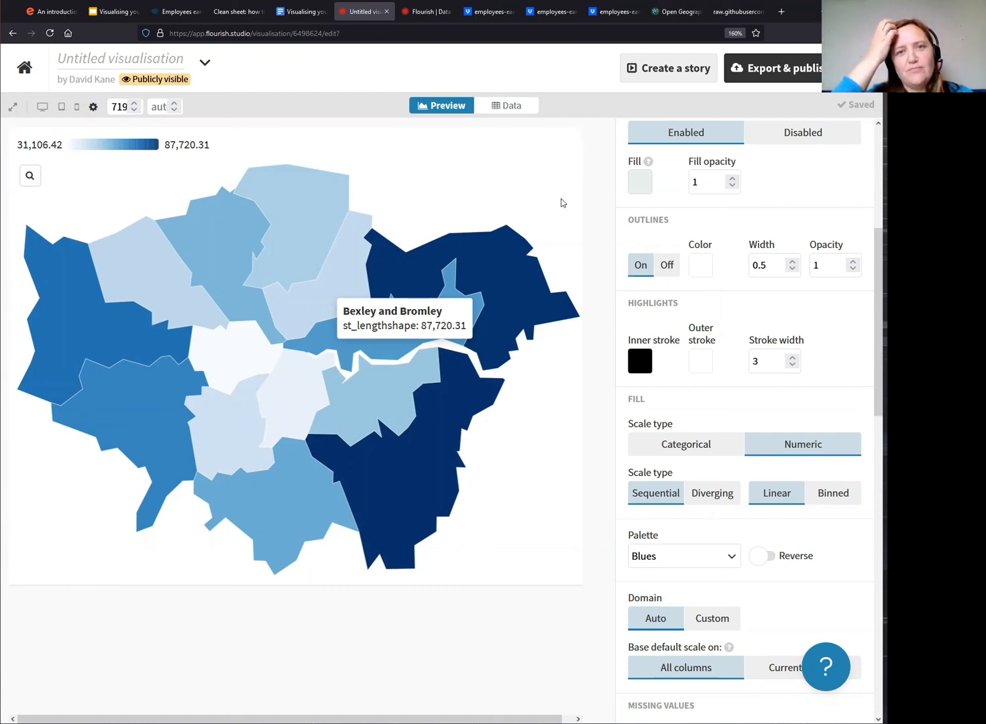
{"action": "scroll", "coordinate": [563, 203], "scroll_direction": "down", "scroll_amount": 2}
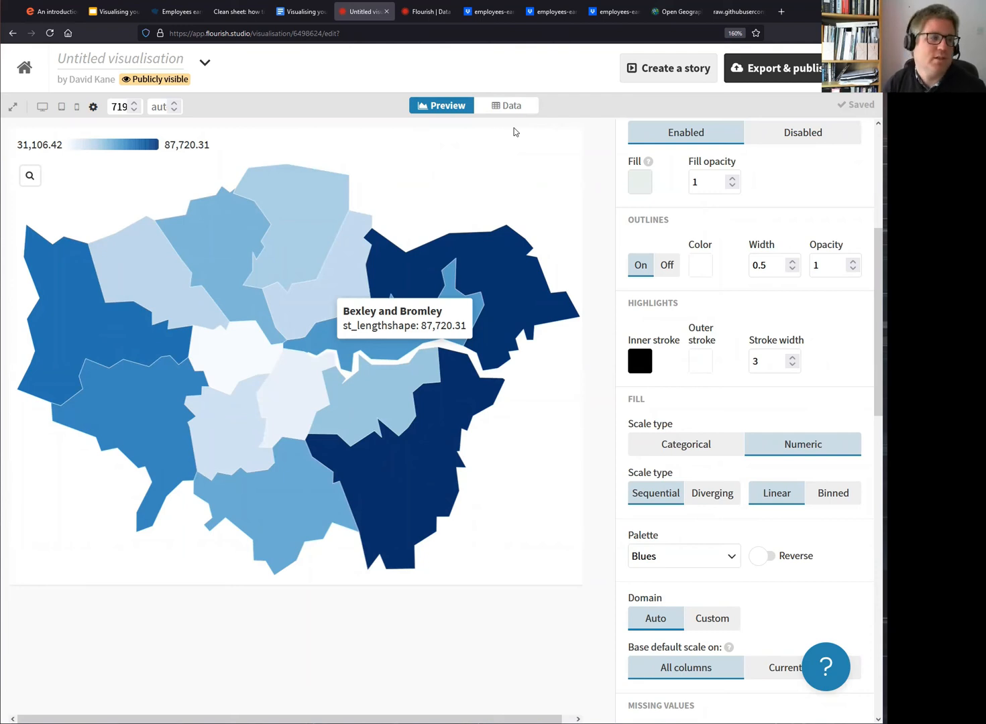
Open the "Employees earning less than London Living Wage" borough map from the projects list and show its Points data sheet.
{"action": "left_click", "coordinate": [25, 70]}
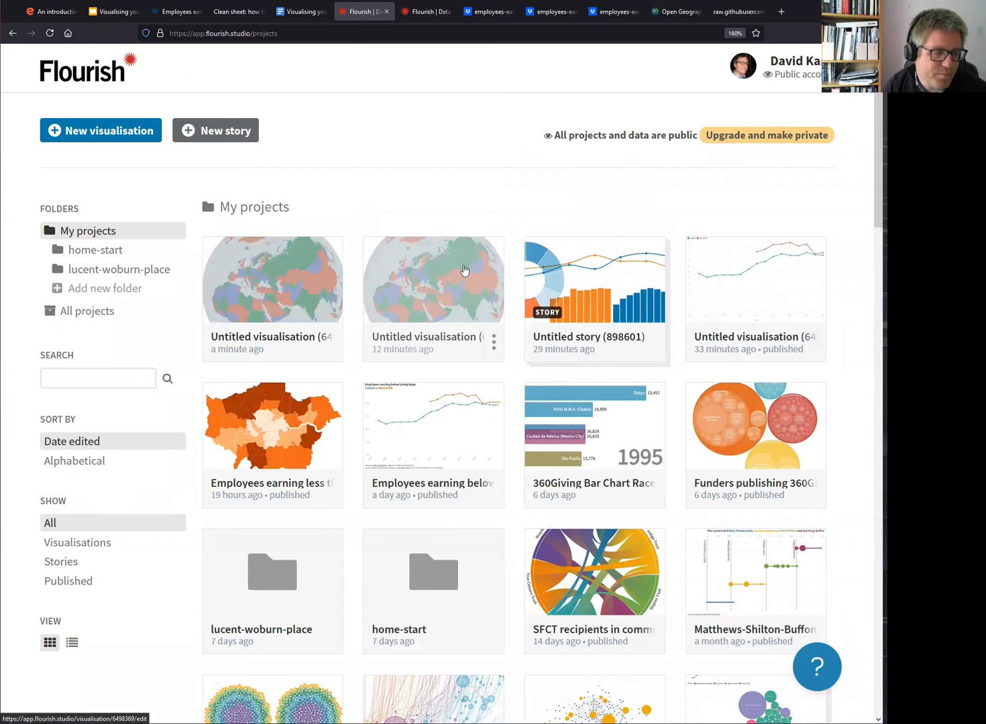
{"action": "left_click", "coordinate": [279, 451]}
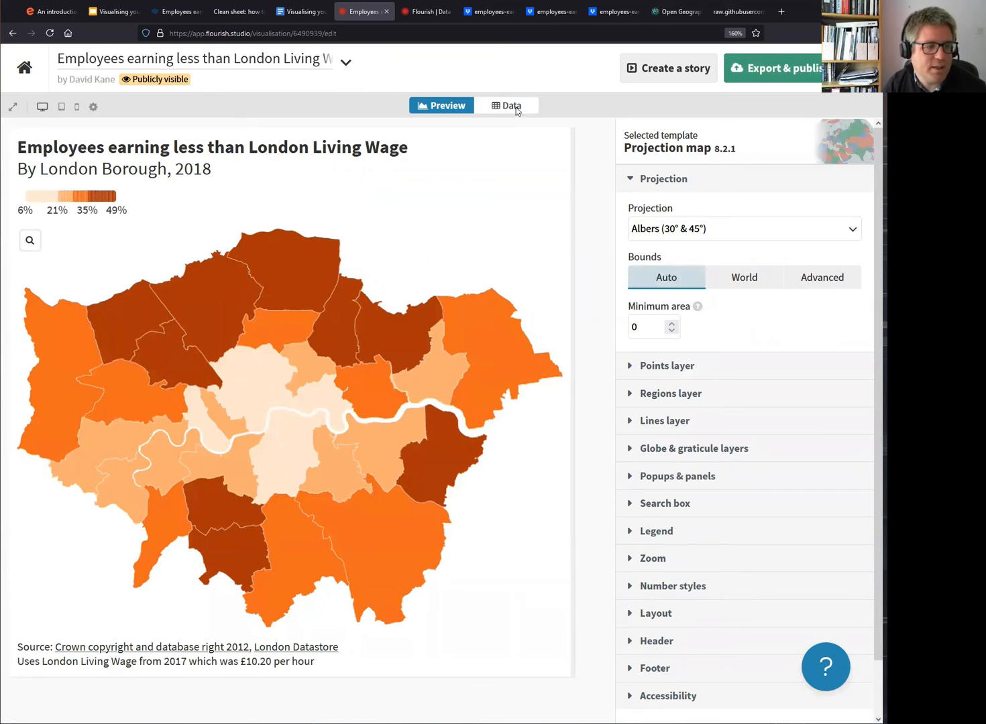
{"action": "left_click", "coordinate": [514, 108]}
{"action": "left_click", "coordinate": [121, 142]}
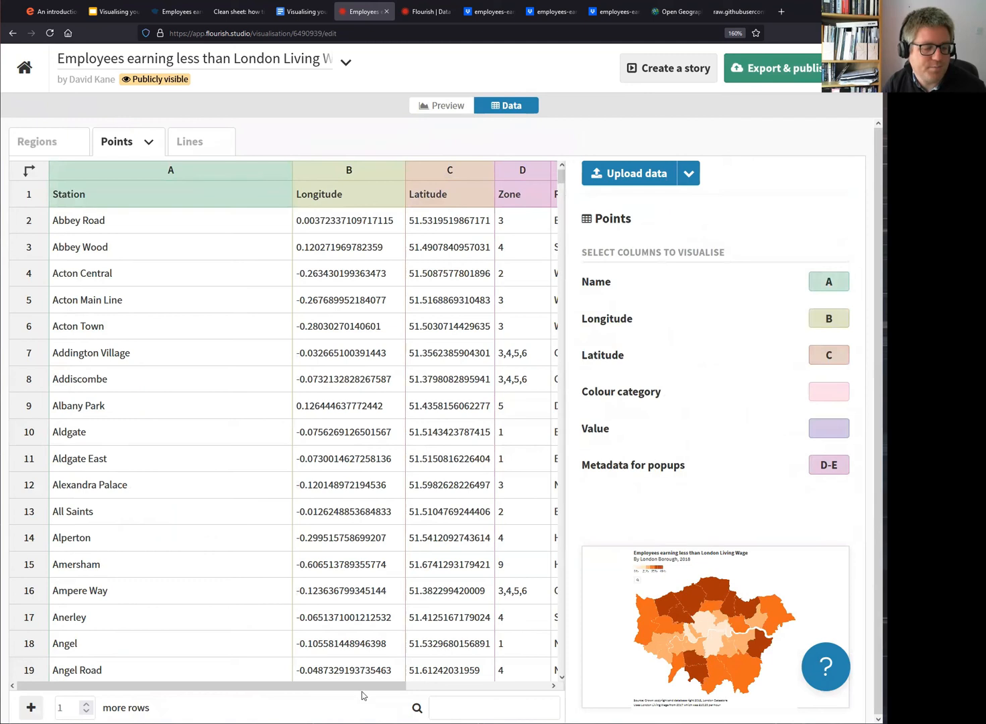
Examine the station, longitude, latitude, zone and postcode columns in the Points sheet.
{"action": "mouse_move", "coordinate": [366, 688]}
{"action": "left_mouse_down"}
{"action": "mouse_move", "coordinate": [402, 685]}
{"action": "mouse_move", "coordinate": [367, 687]}
{"action": "left_mouse_up"}
{"action": "left_click_drag", "start_coordinate": [168, 279], "coordinate": [186, 547]}
{"action": "left_click", "coordinate": [386, 313]}
{"action": "left_click", "coordinate": [446, 343], "text": "shift"}
{"action": "left_click", "coordinate": [377, 546]}
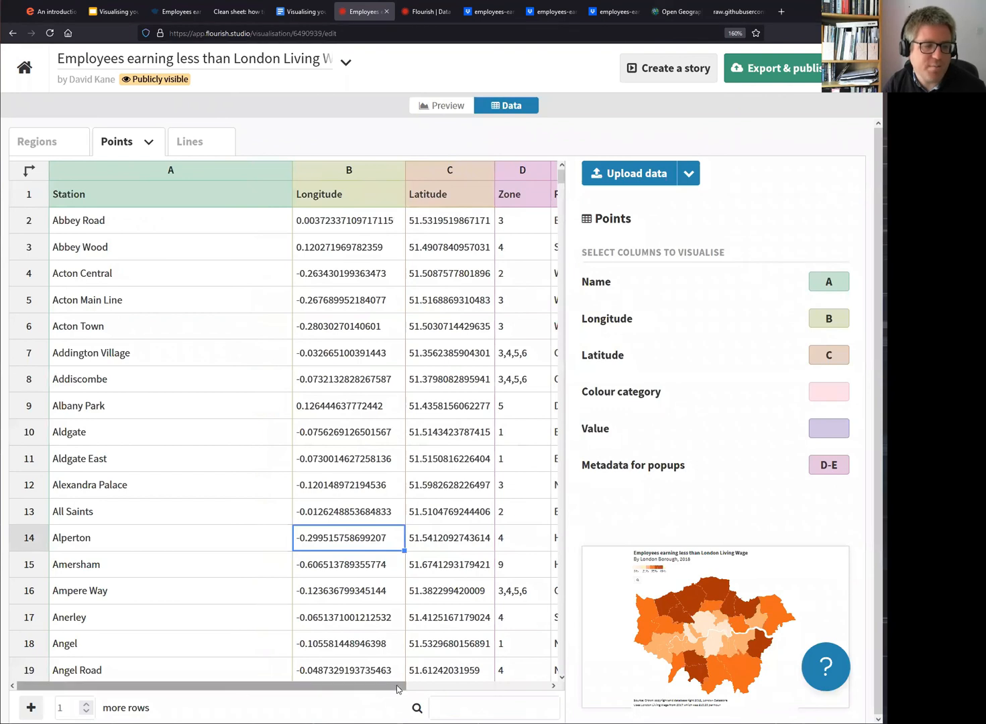
{"action": "left_click", "coordinate": [556, 685]}
{"action": "left_click_drag", "start_coordinate": [372, 295], "coordinate": [402, 298]}
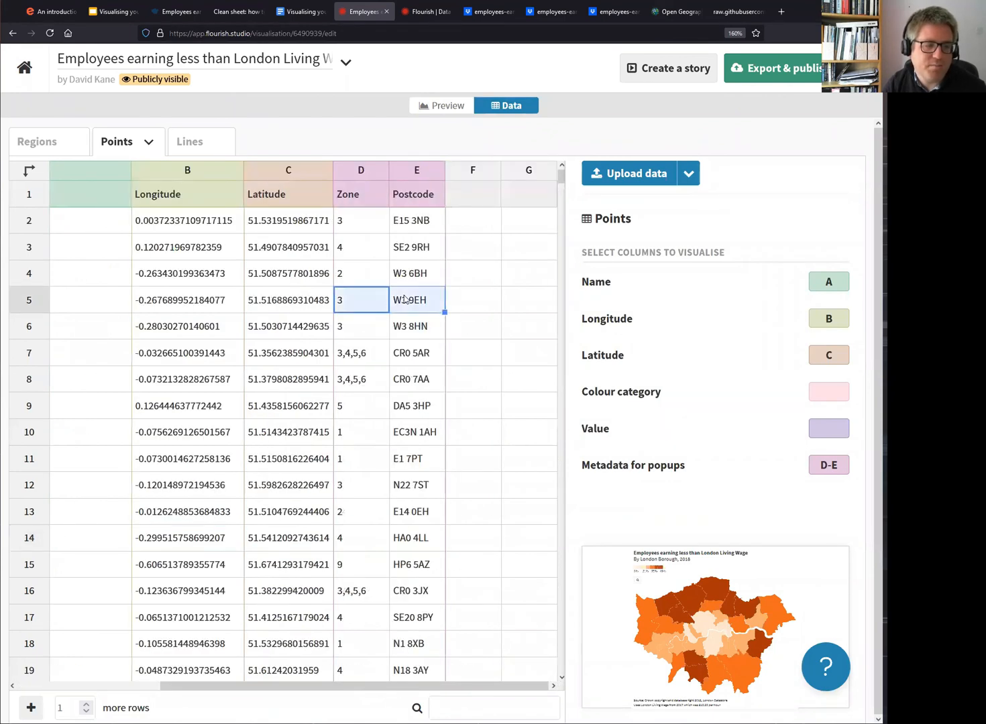
{"action": "left_click_drag", "start_coordinate": [353, 223], "coordinate": [385, 408]}
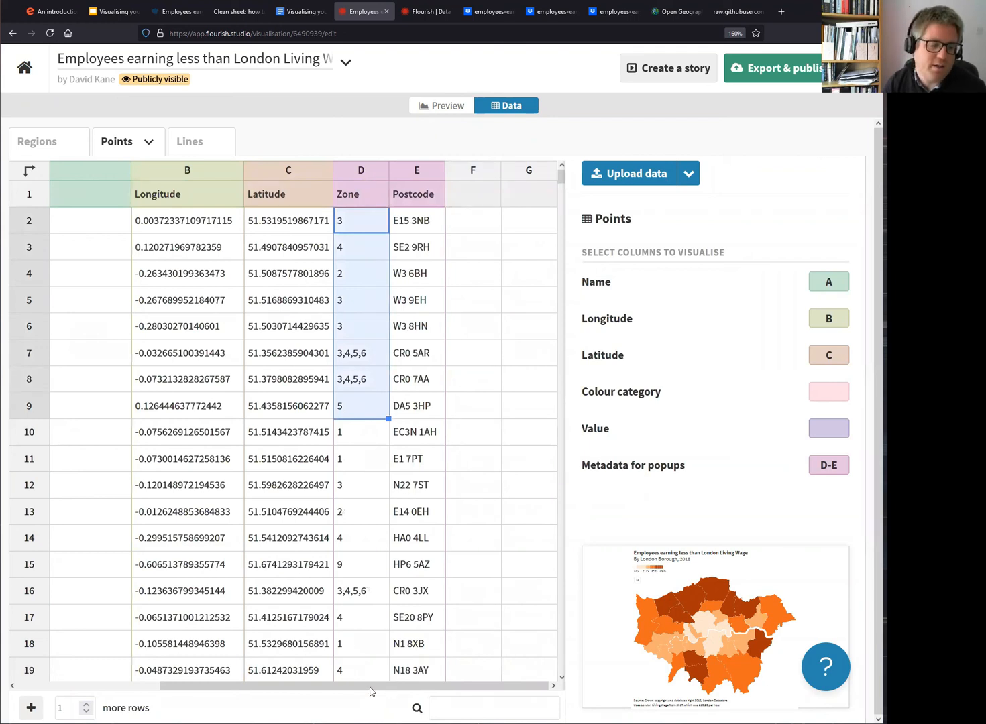
{"action": "left_click_drag", "start_coordinate": [387, 681], "coordinate": [225, 644]}
{"action": "left_click", "coordinate": [348, 459]}
Enable the Points layer on the London Living Wage map and review its radius, fill and stroke settings.
{"action": "left_click", "coordinate": [440, 105]}
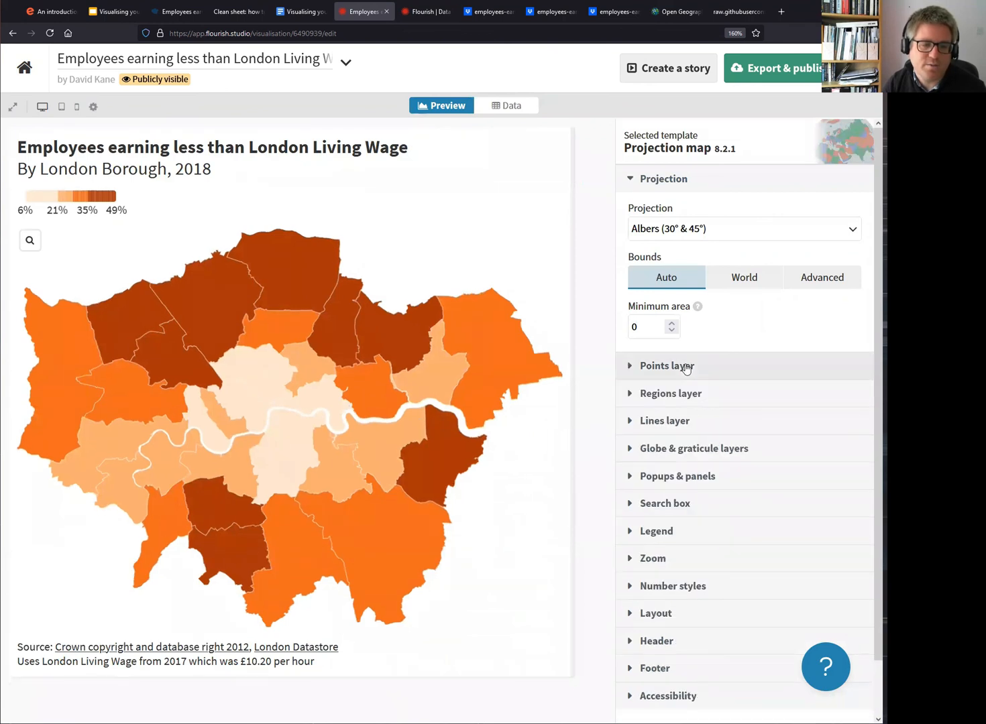
{"action": "left_click", "coordinate": [686, 377]}
{"action": "left_click", "coordinate": [689, 403]}
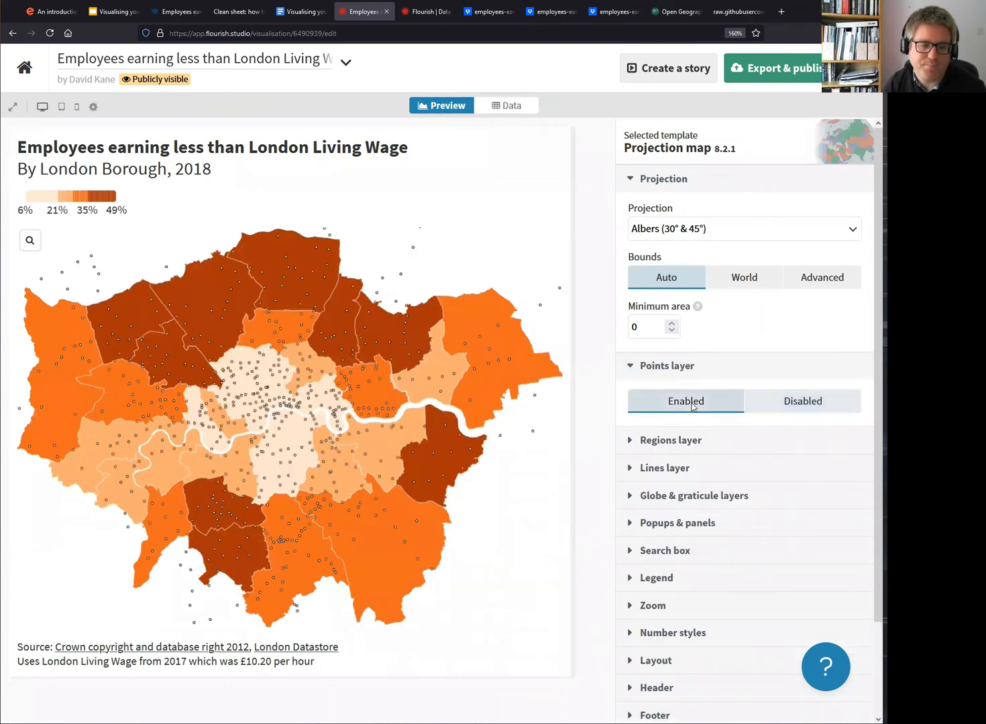
{"action": "scroll", "coordinate": [738, 338], "scroll_direction": "down", "scroll_amount": 3}
{"action": "scroll", "coordinate": [738, 338], "scroll_direction": "up", "scroll_amount": 2}
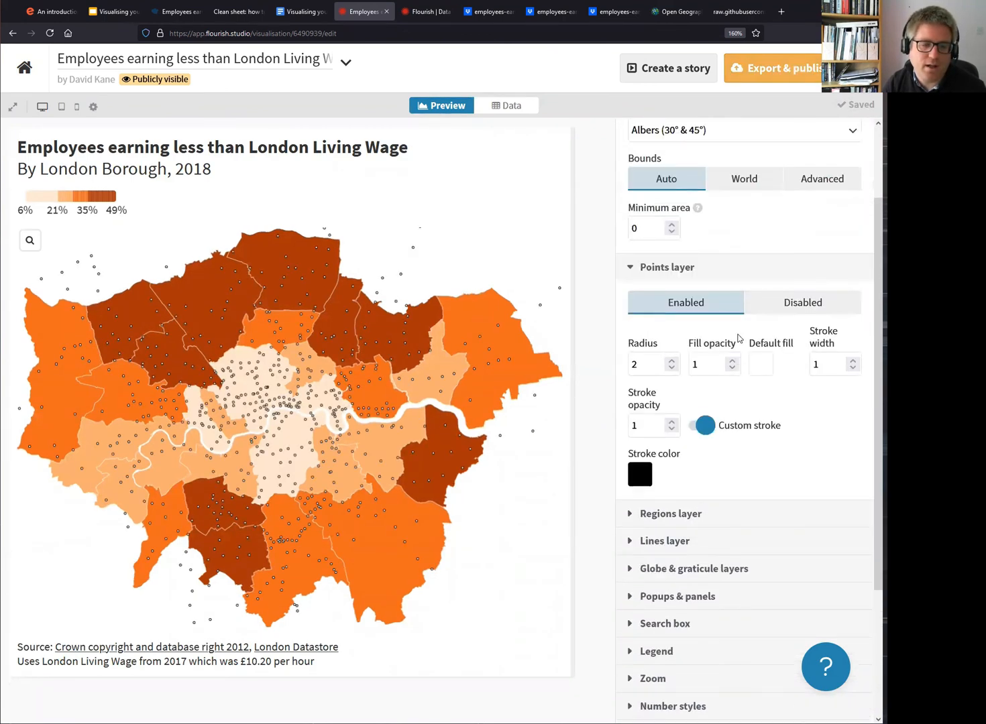
{"action": "scroll", "coordinate": [745, 389], "scroll_direction": "up", "scroll_amount": 3}
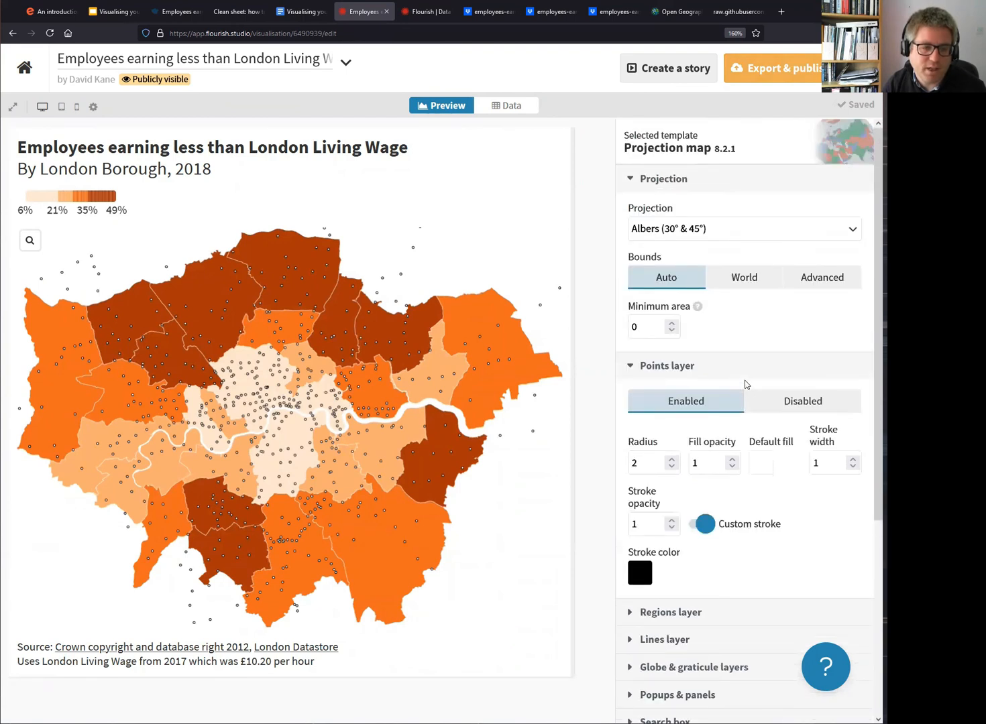
{"action": "scroll", "coordinate": [744, 381], "scroll_direction": "down", "scroll_amount": 3}
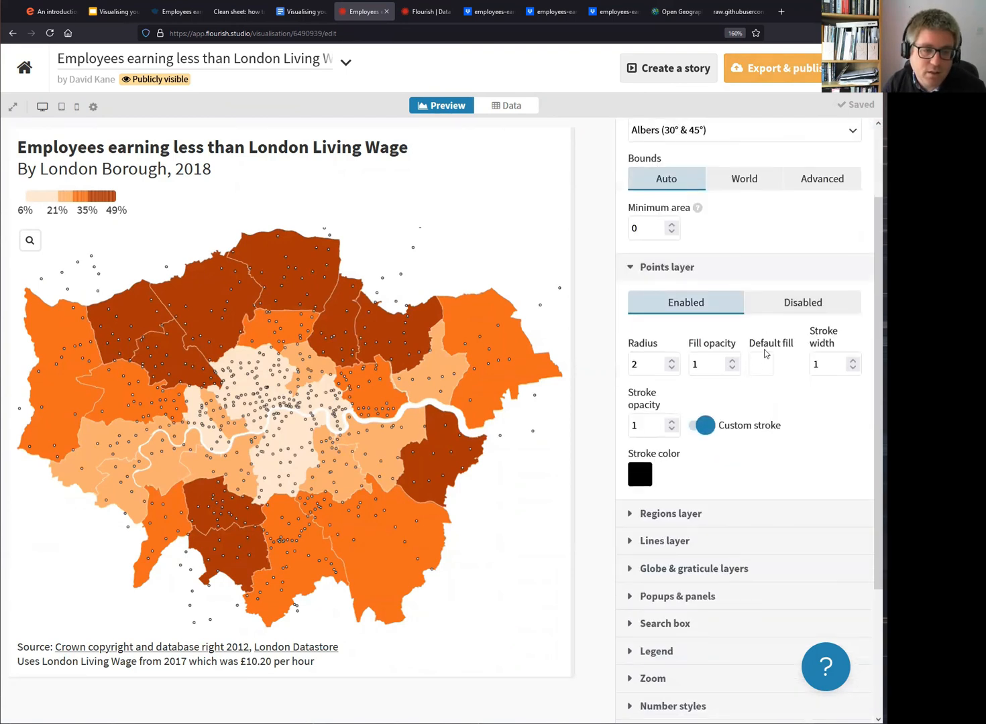
Assign column D, the station Zone, as the Colour category of the Points sheet.
{"action": "left_click", "coordinate": [489, 109]}
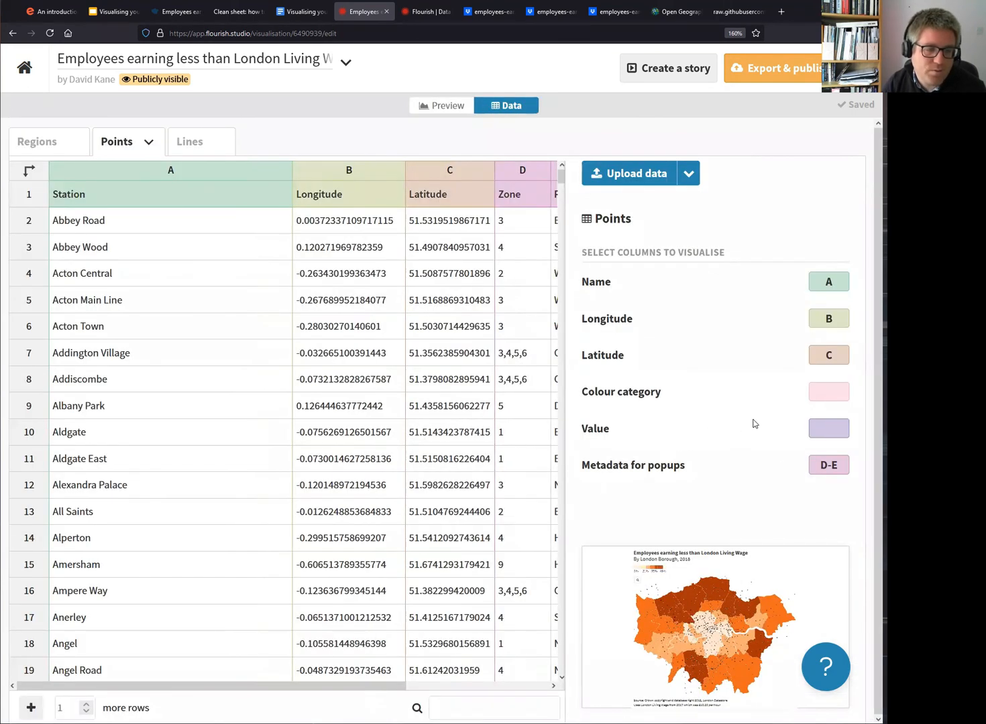
{"action": "left_click", "coordinate": [828, 391]}
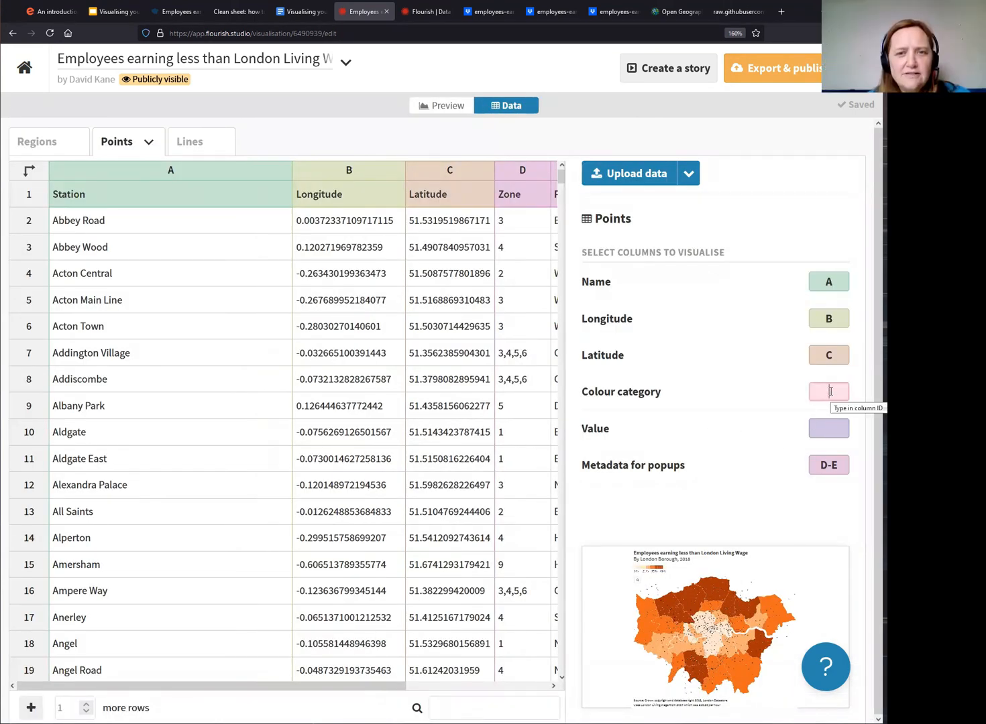
{"action": "type", "text": "D"}
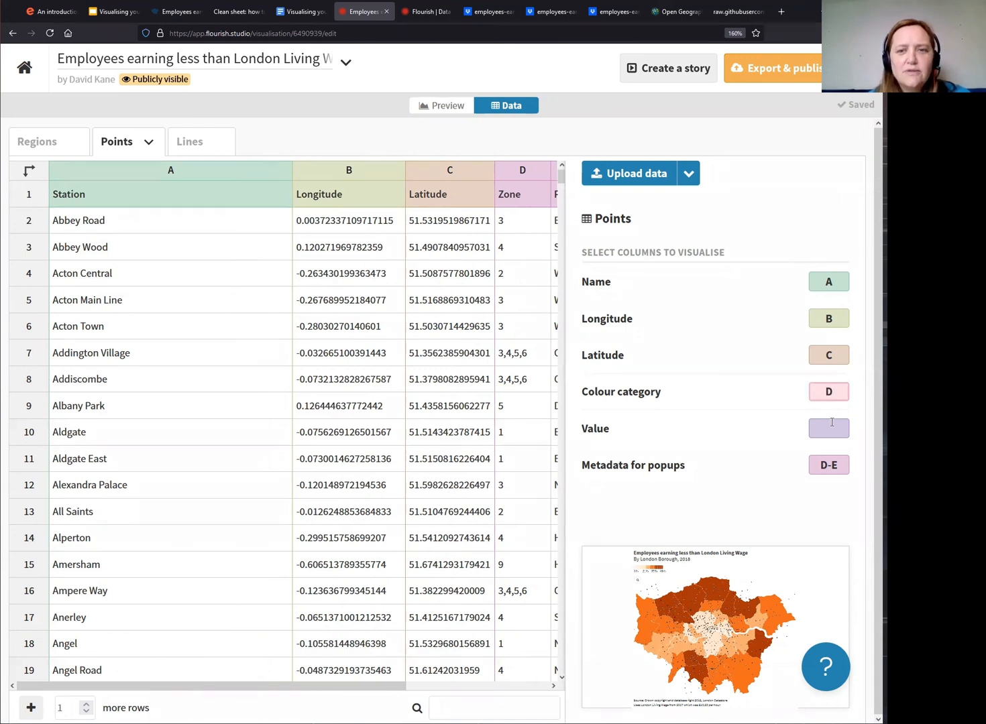
{"action": "left_click", "coordinate": [836, 437]}
Set the station points' radius to 7 and recheck the column assignments in the Points sheet.
{"action": "left_click", "coordinate": [439, 110]}
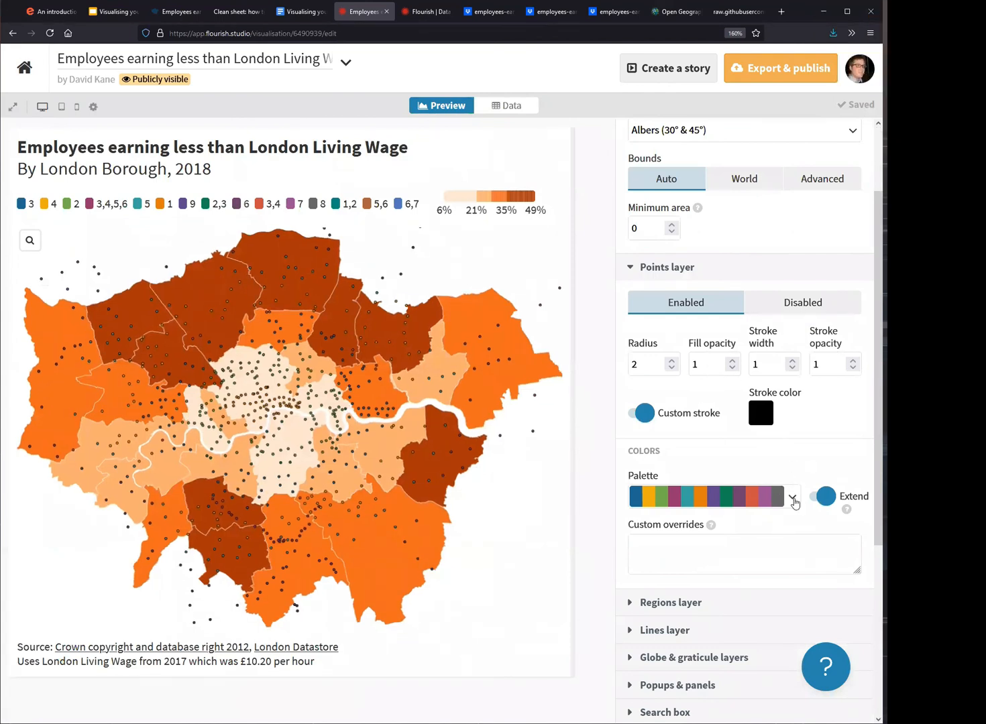
{"action": "left_click", "coordinate": [671, 360]}
{"action": "left_click", "coordinate": [671, 361]}
{"action": "left_click", "coordinate": [671, 361]}
{"action": "left_click", "coordinate": [671, 361]}
{"action": "left_click", "coordinate": [671, 360]}
{"action": "left_click", "coordinate": [671, 361]}
{"action": "left_click", "coordinate": [670, 368]}
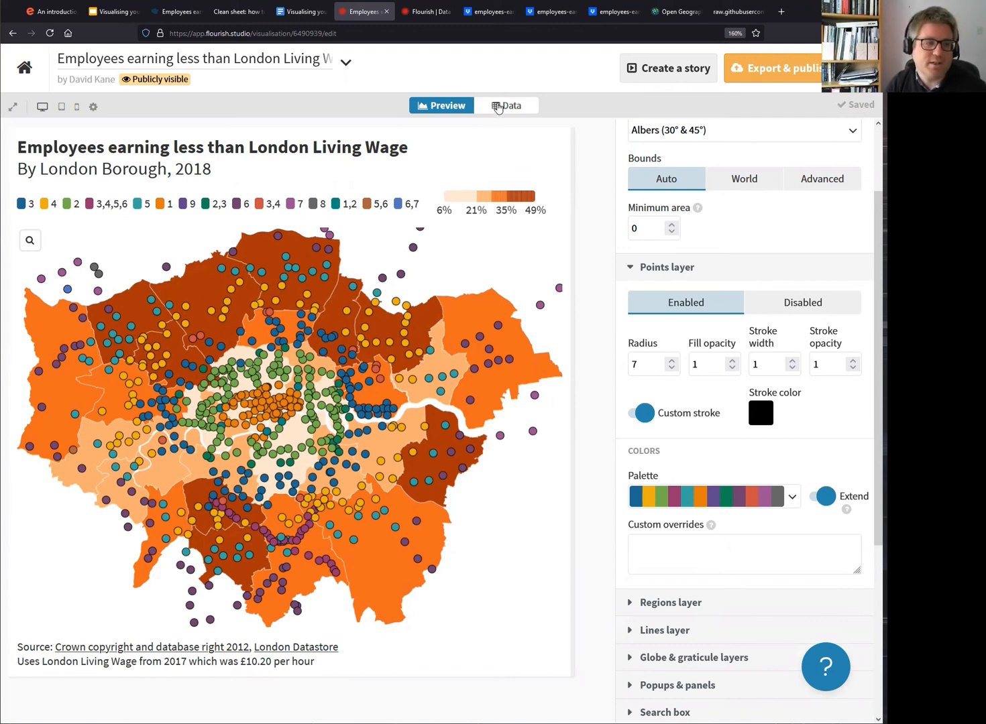
{"action": "left_click", "coordinate": [498, 107]}
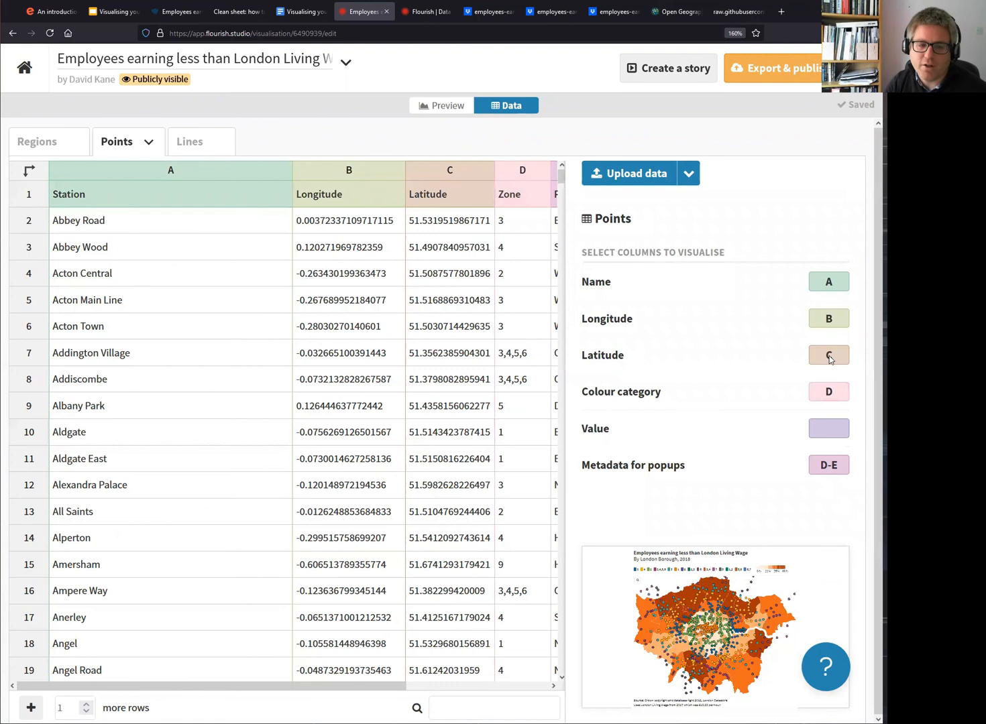
{"action": "left_click", "coordinate": [433, 105]}
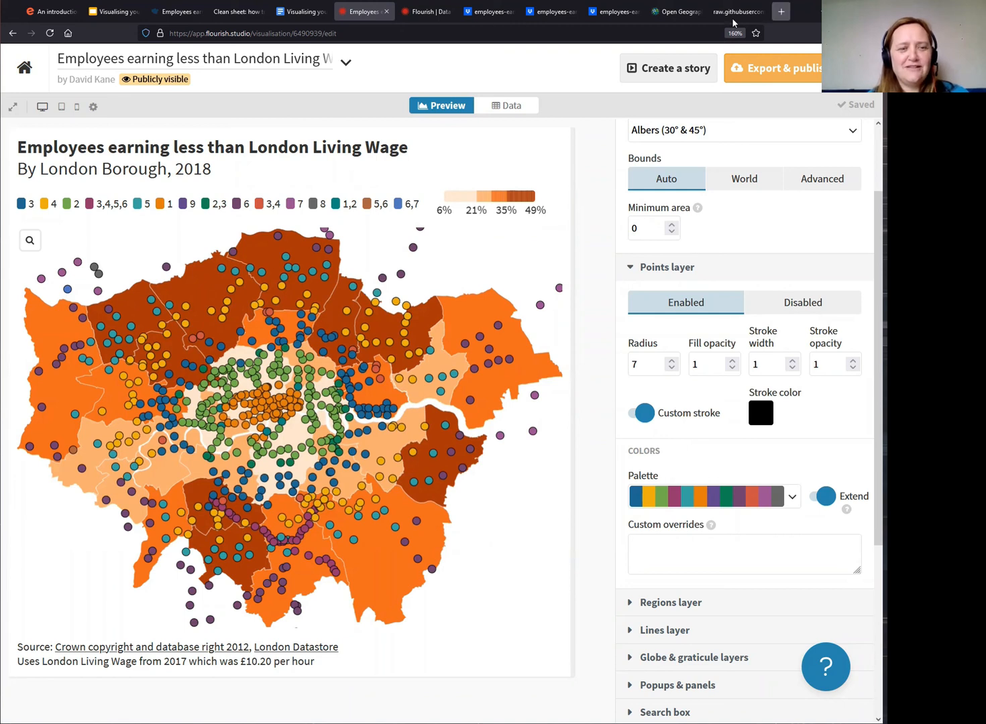
Look at the Find that Postcode site (findthatpostcode.uk) in a new browser tab, and return to the Flourish map.
{"action": "key", "text": "ctrl+t"}
{"action": "type", "text": "fo"}
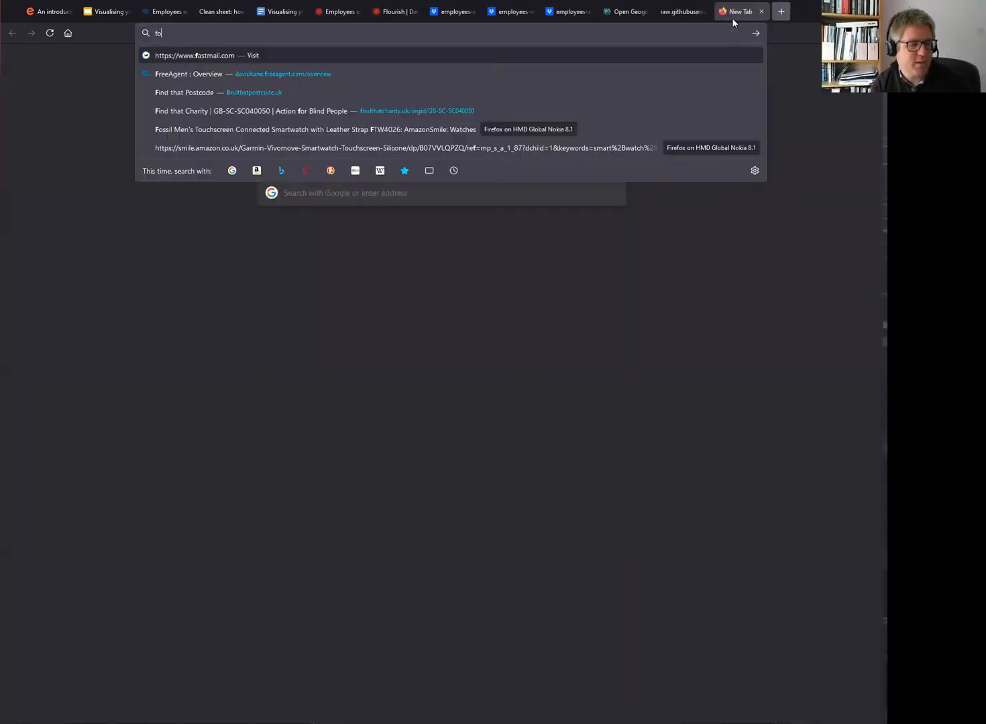
{"action": "key", "text": "BackSpace"}
{"action": "type", "text": "indthatpos"}
{"action": "key", "text": "Return"}
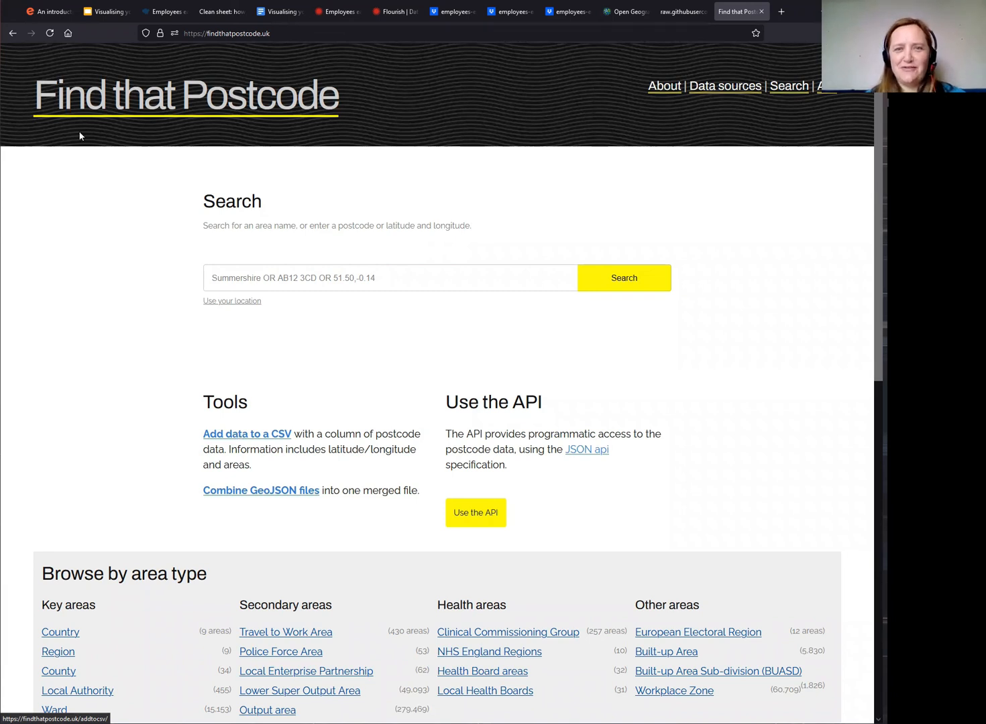
{"action": "left_click", "coordinate": [342, 12]}
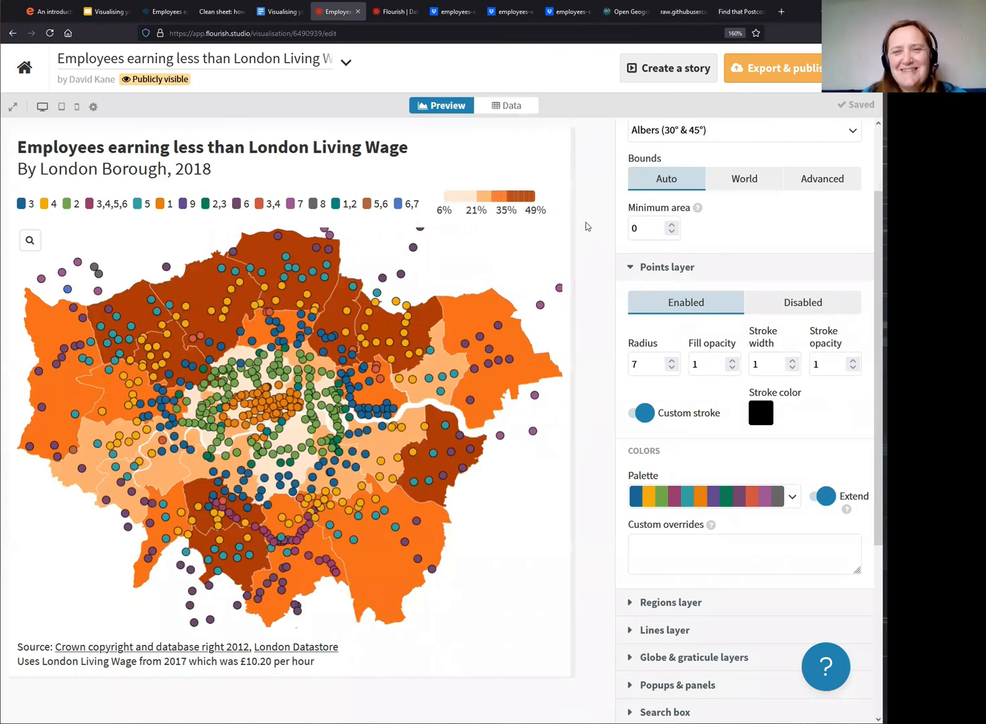